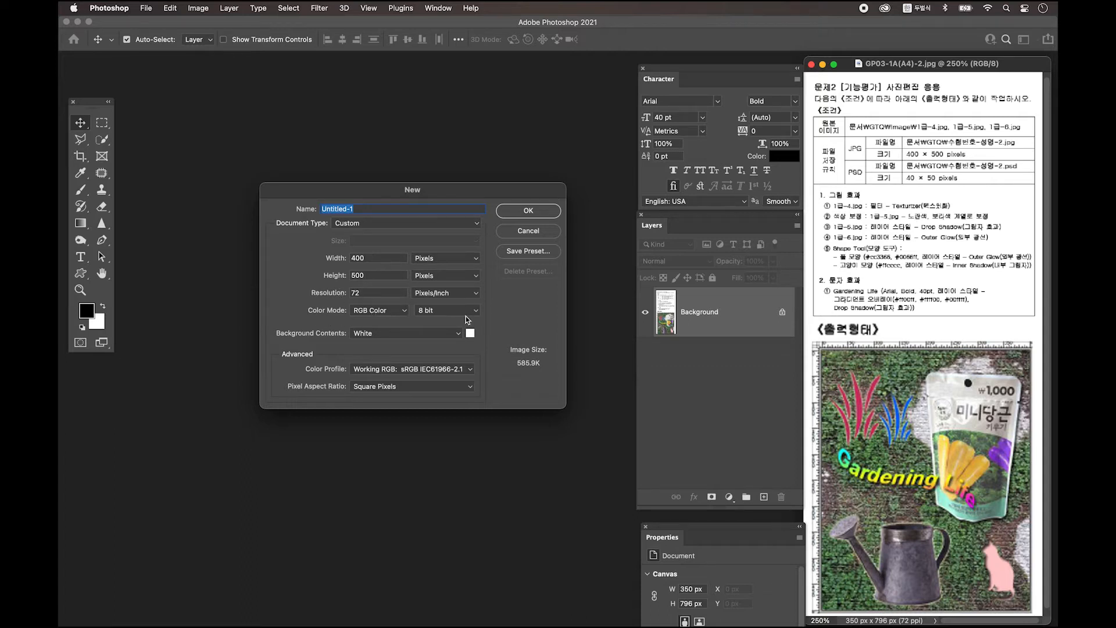
Create the 400 × 500 px, 72 ppi white document and view it at 300%
{"action": "left_click", "coordinate": [533, 212]}
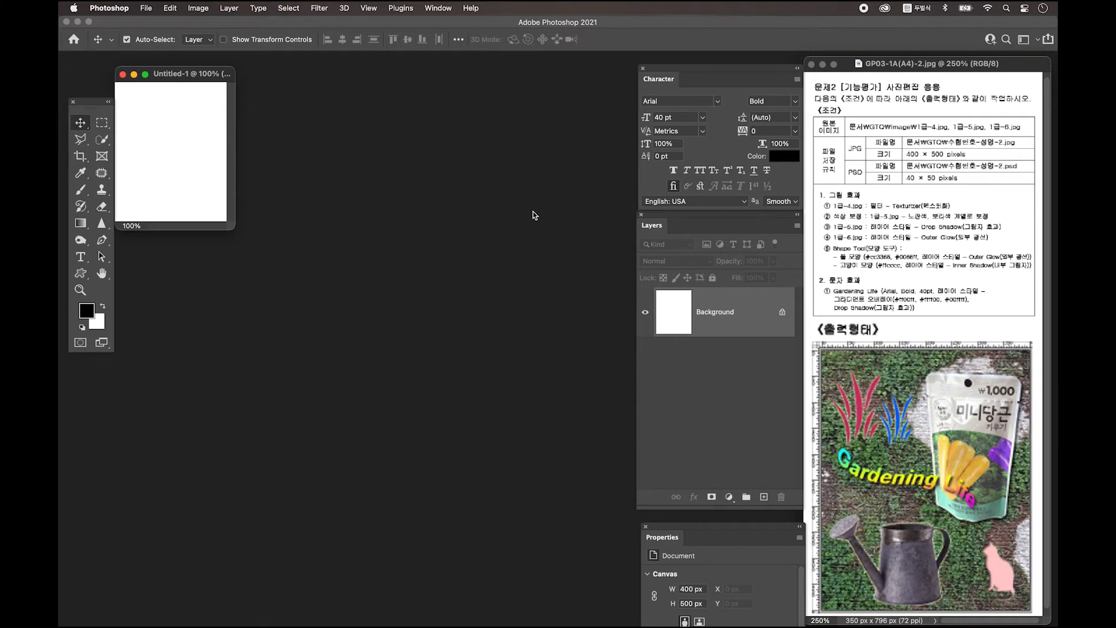
{"action": "key", "text": "ctrl+plus"}
{"action": "key", "text": "ctrl+plus"}
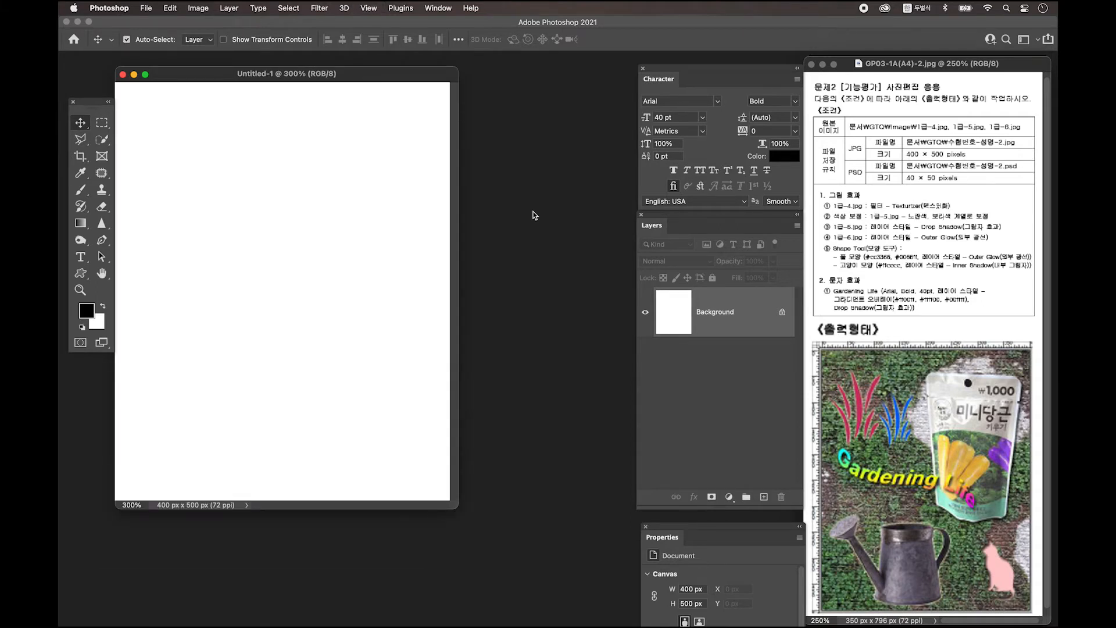
{"action": "left_click_drag", "start_coordinate": [363, 77], "coordinate": [448, 99]}
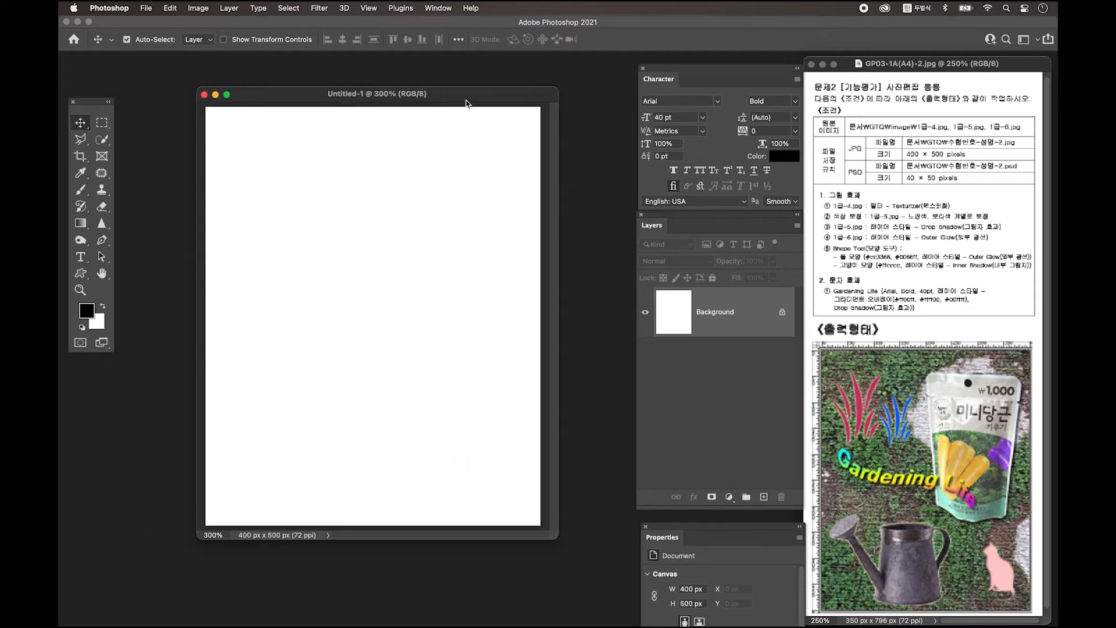
Save the blank poster as a PSD on the Desktop under the candidate-details file name, and show rulers
{"action": "left_click", "coordinate": [146, 8]}
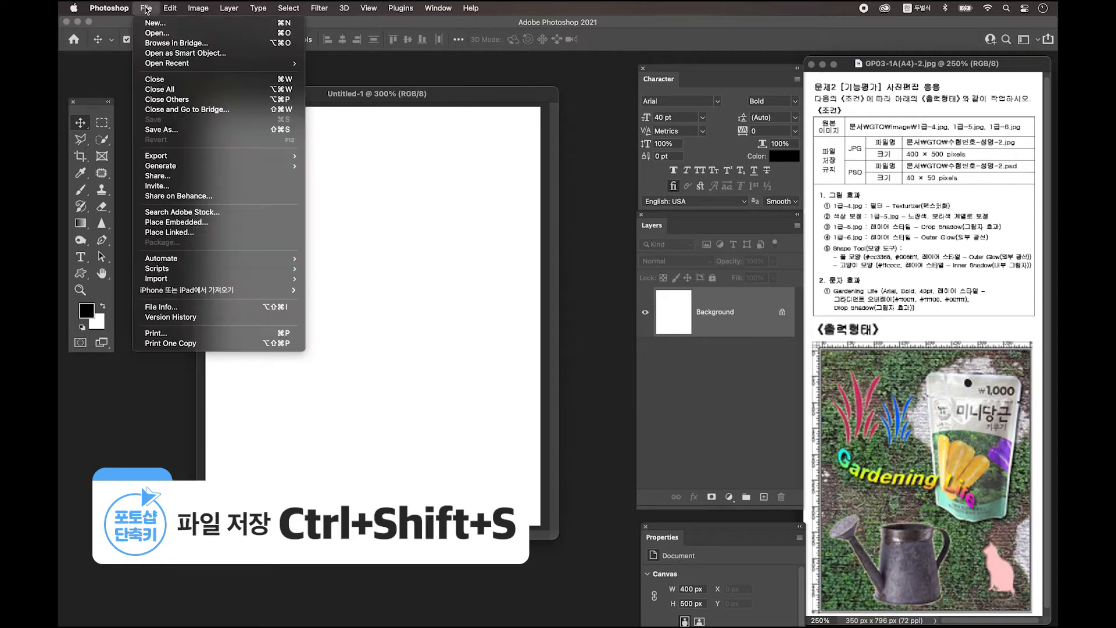
{"action": "left_click", "coordinate": [218, 132]}
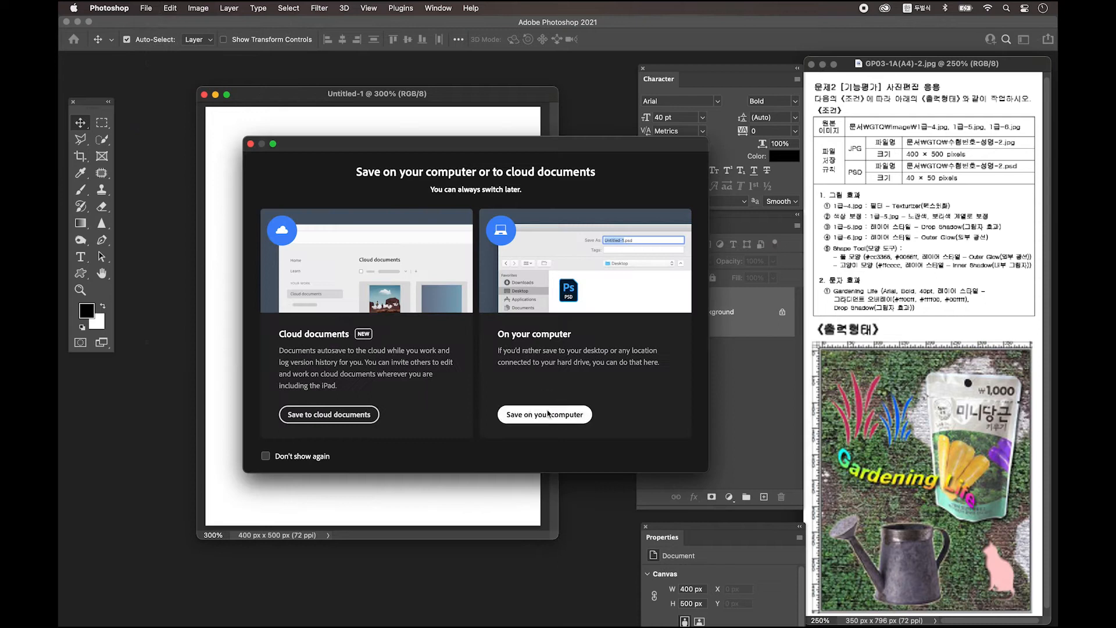
{"action": "left_click", "coordinate": [231, 175]}
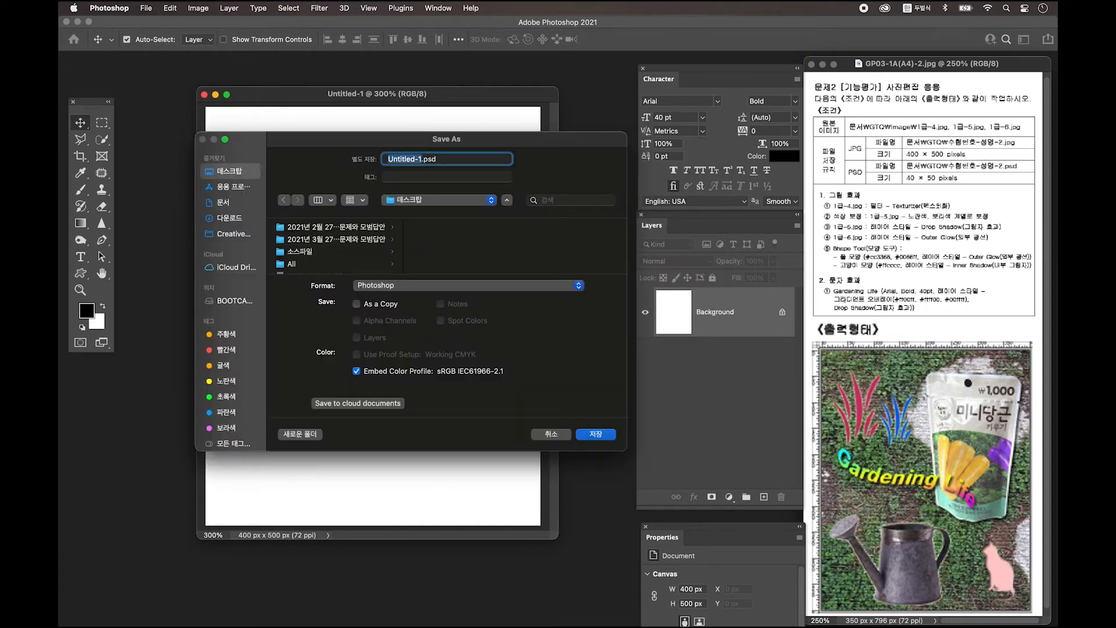
{"action": "left_click", "coordinate": [609, 431]}
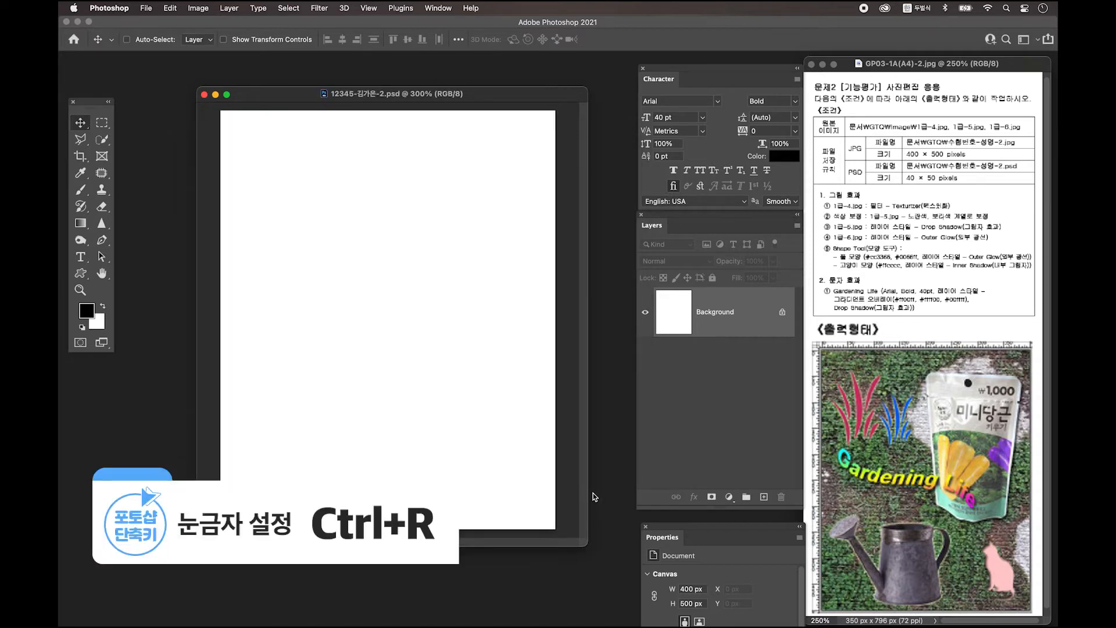
{"action": "key", "text": "super+r"}
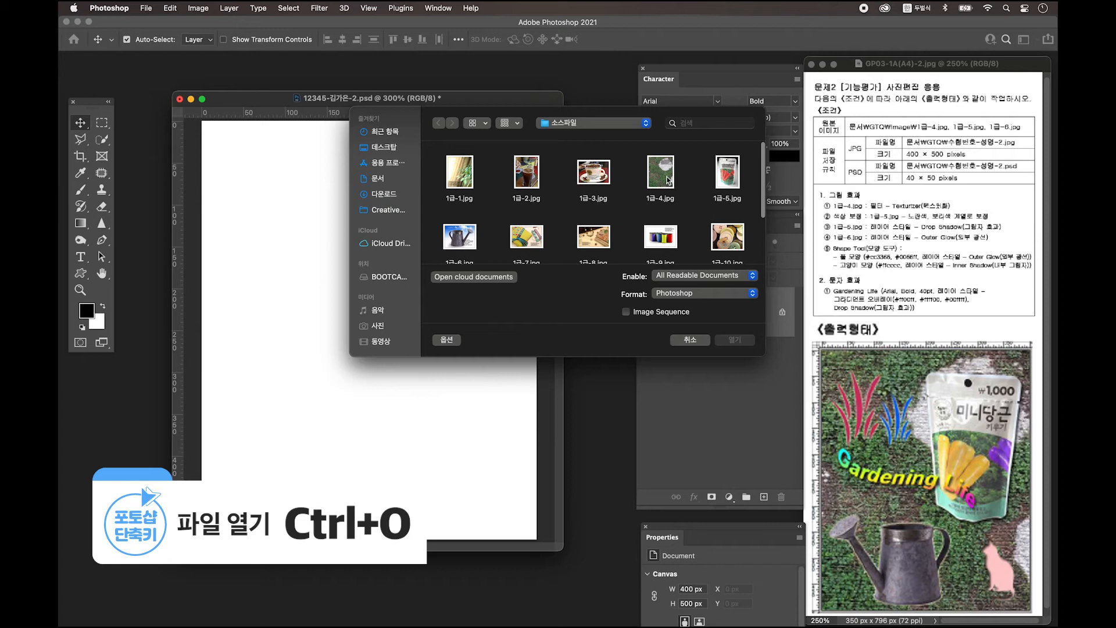
Open 1급-4.jpg and drag the grass photo into the poster as Layer 1
{"action": "left_click", "coordinate": [668, 181]}
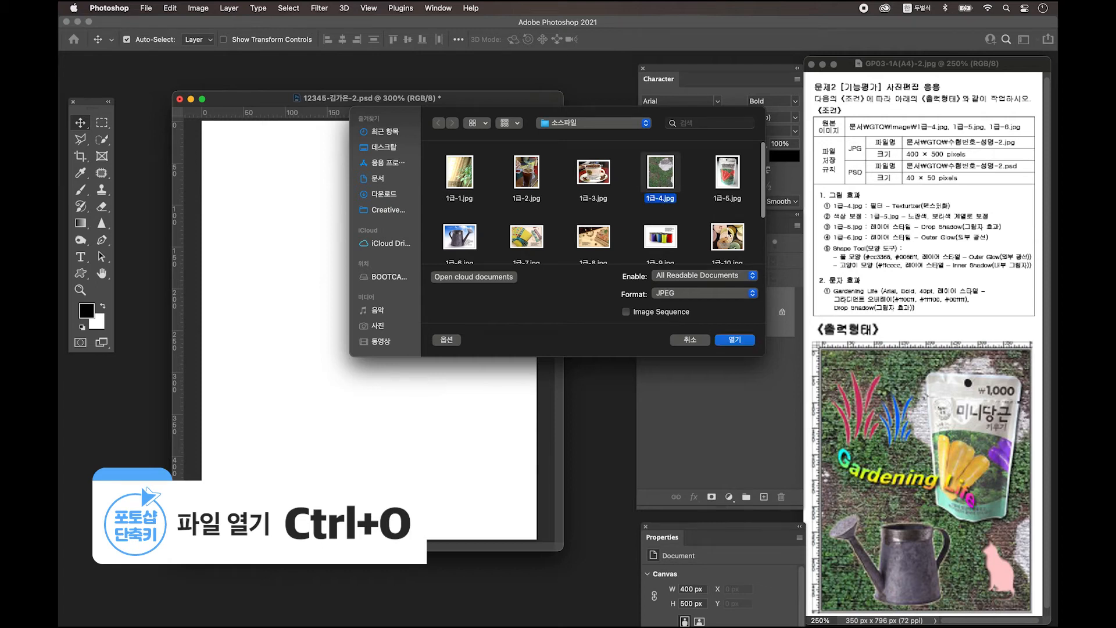
{"action": "left_click", "coordinate": [737, 341]}
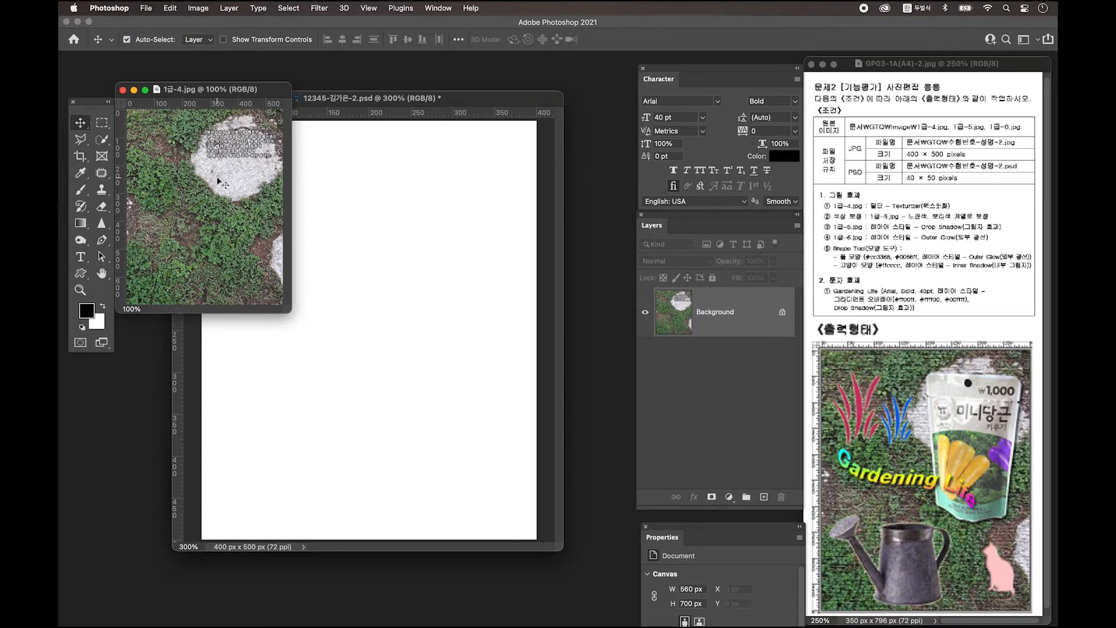
{"action": "left_click_drag", "start_coordinate": [203, 175], "coordinate": [411, 243]}
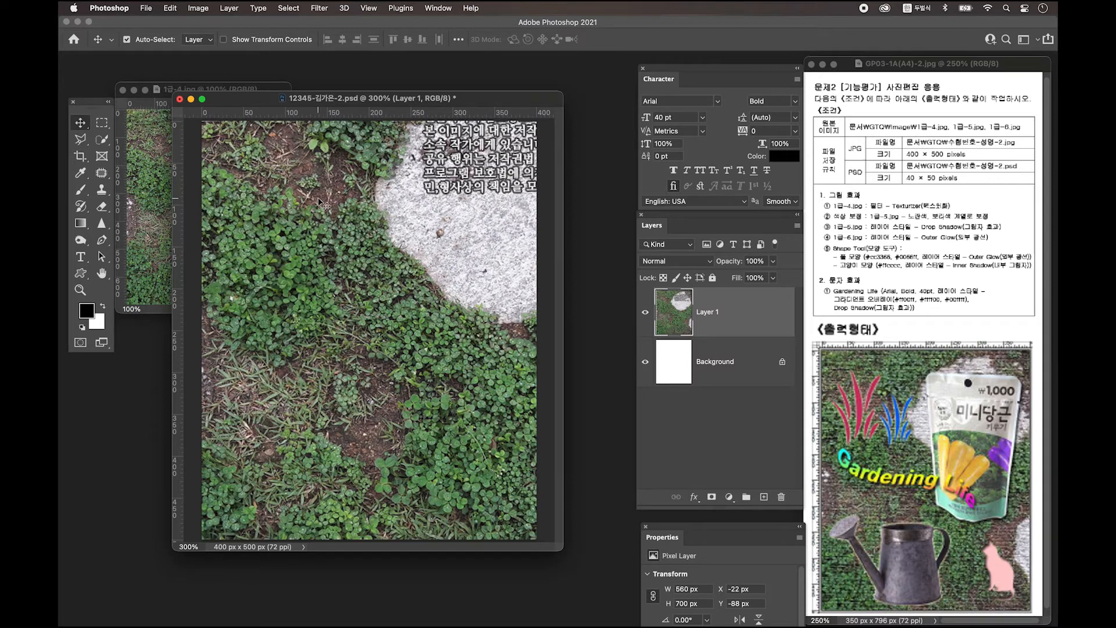
Scale the grass layer to about 425 × 532 px to cover the canvas, then close the source photo
{"action": "key", "text": "ctrl+t"}
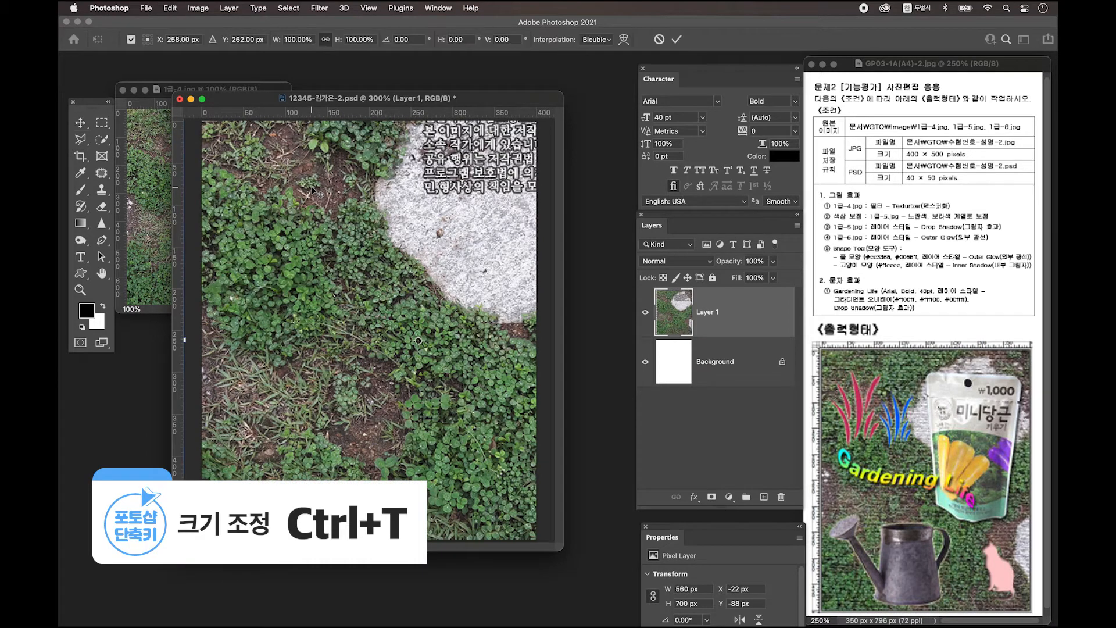
{"action": "left_click_drag", "start_coordinate": [187, 340], "coordinate": [270, 337]}
{"action": "left_click_drag", "start_coordinate": [352, 219], "coordinate": [309, 325]}
{"action": "left_click_drag", "start_coordinate": [201, 390], "coordinate": [235, 378]}
{"action": "left_click_drag", "start_coordinate": [316, 386], "coordinate": [261, 352]}
{"action": "left_click_drag", "start_coordinate": [542, 339], "coordinate": [538, 340]}
{"action": "key", "text": "Return"}
{"action": "left_click", "coordinate": [122, 90]}
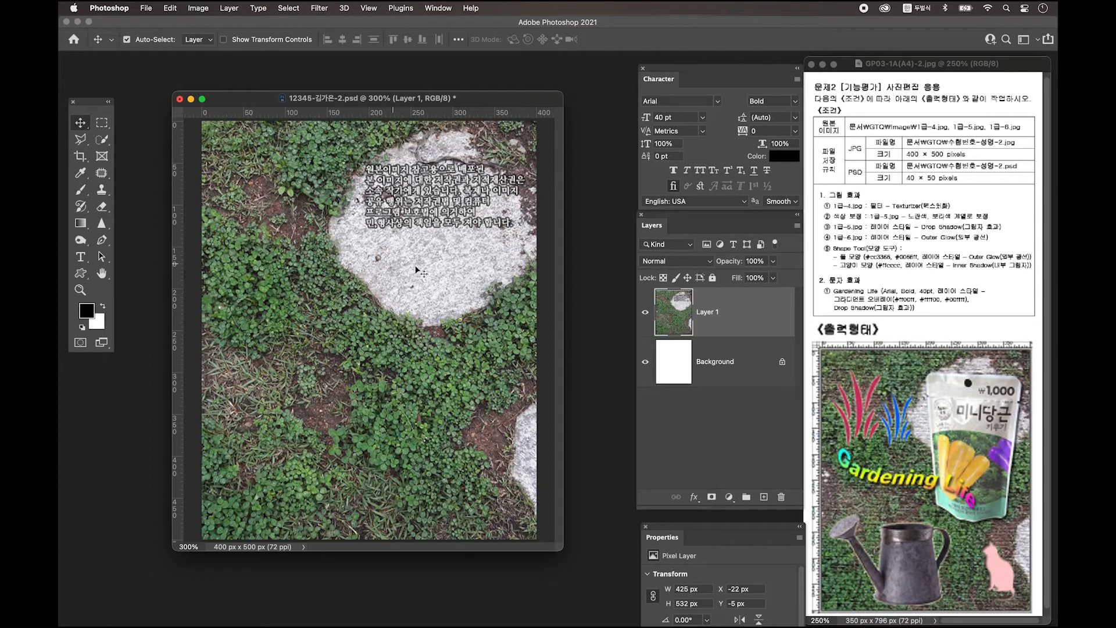
{"action": "left_click", "coordinate": [321, 9]}
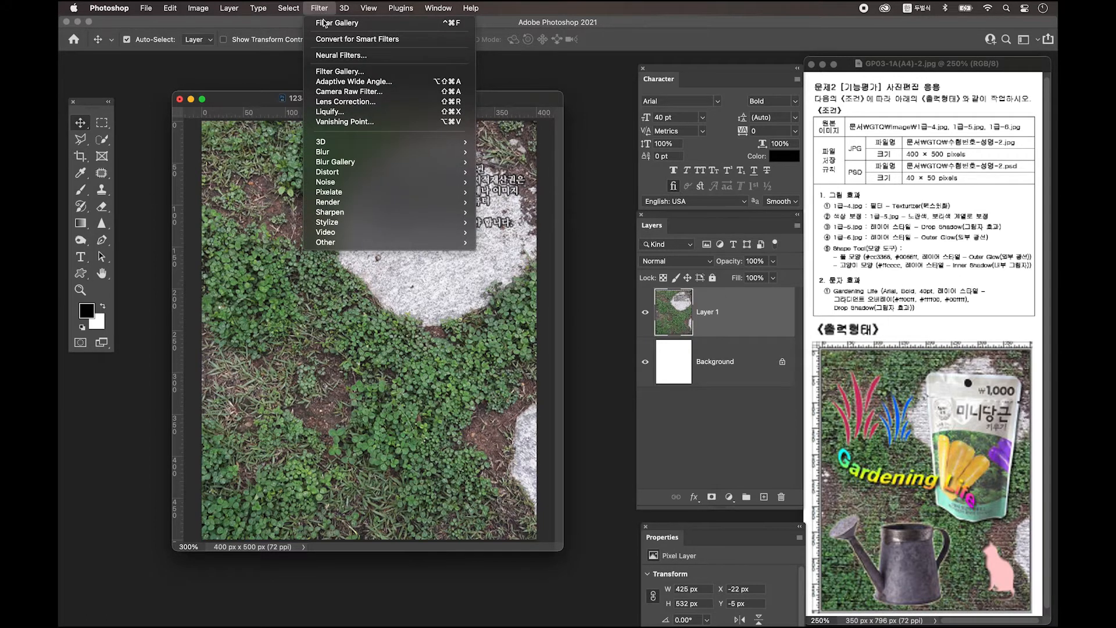
Apply the Filter Gallery's Texturizer (Canvas, 100% scaling, relief 4) to the grass layer
{"action": "left_click", "coordinate": [354, 71]}
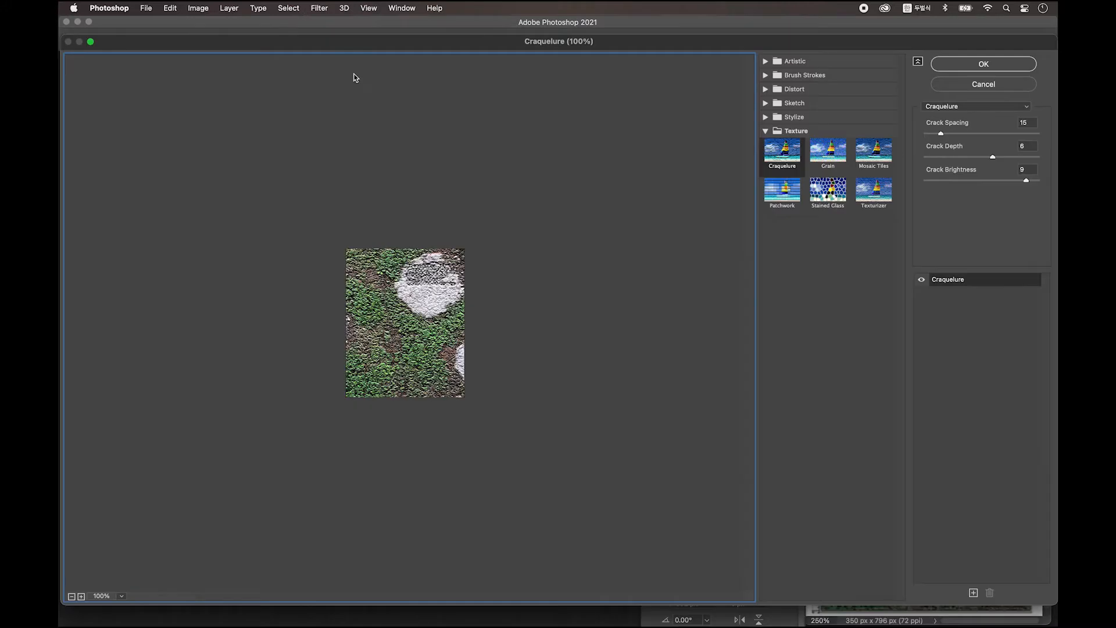
{"action": "left_click", "coordinate": [789, 158]}
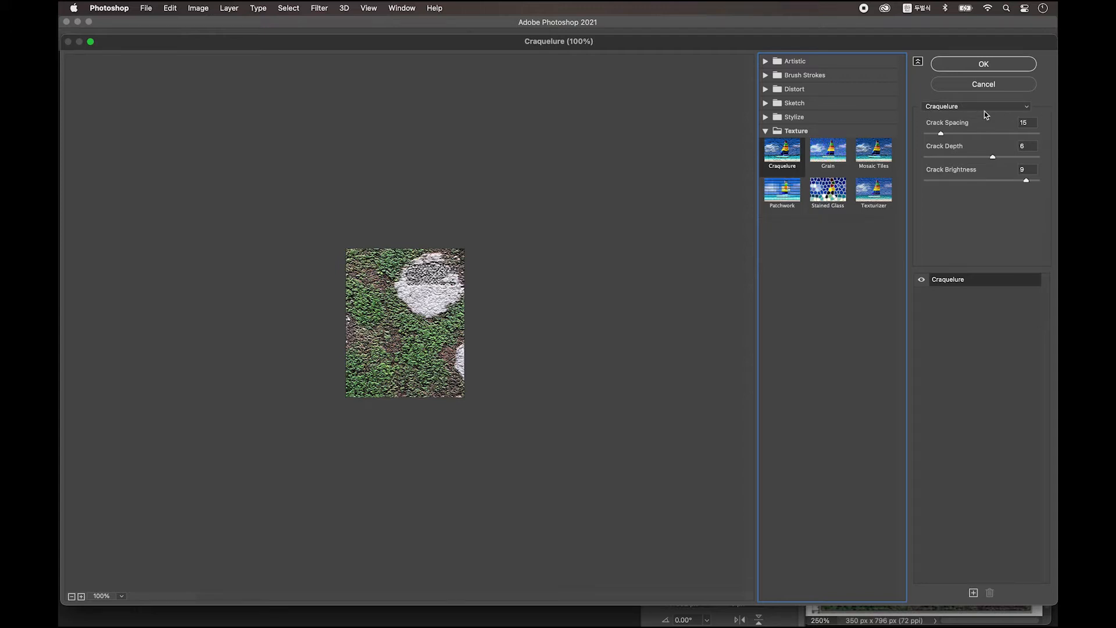
{"action": "left_click", "coordinate": [1012, 108]}
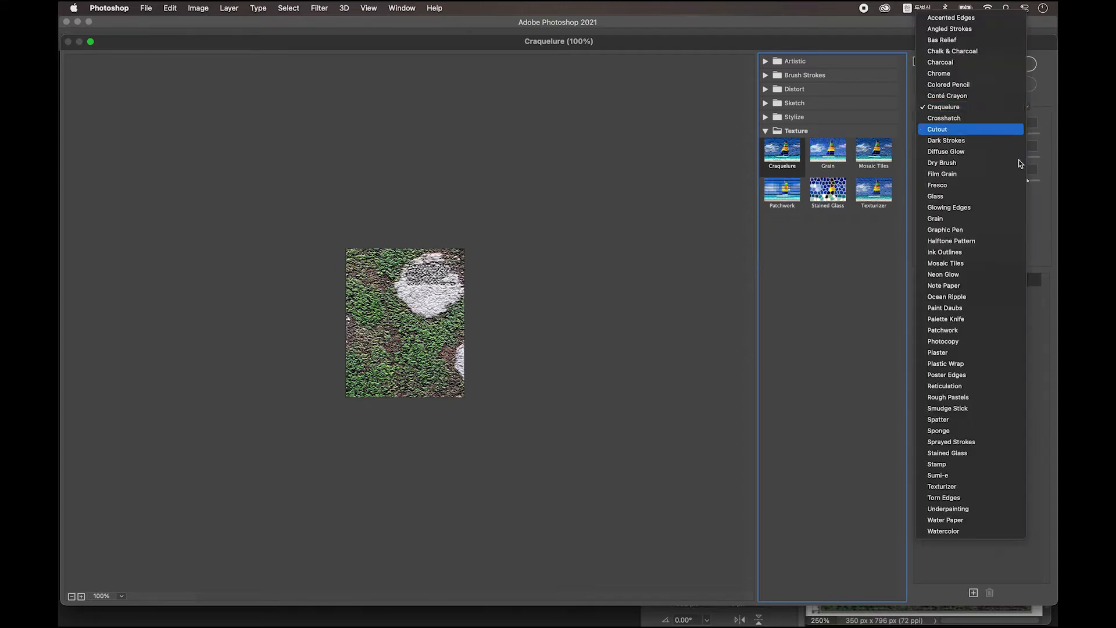
{"action": "left_click", "coordinate": [973, 490]}
{"action": "left_click", "coordinate": [985, 65]}
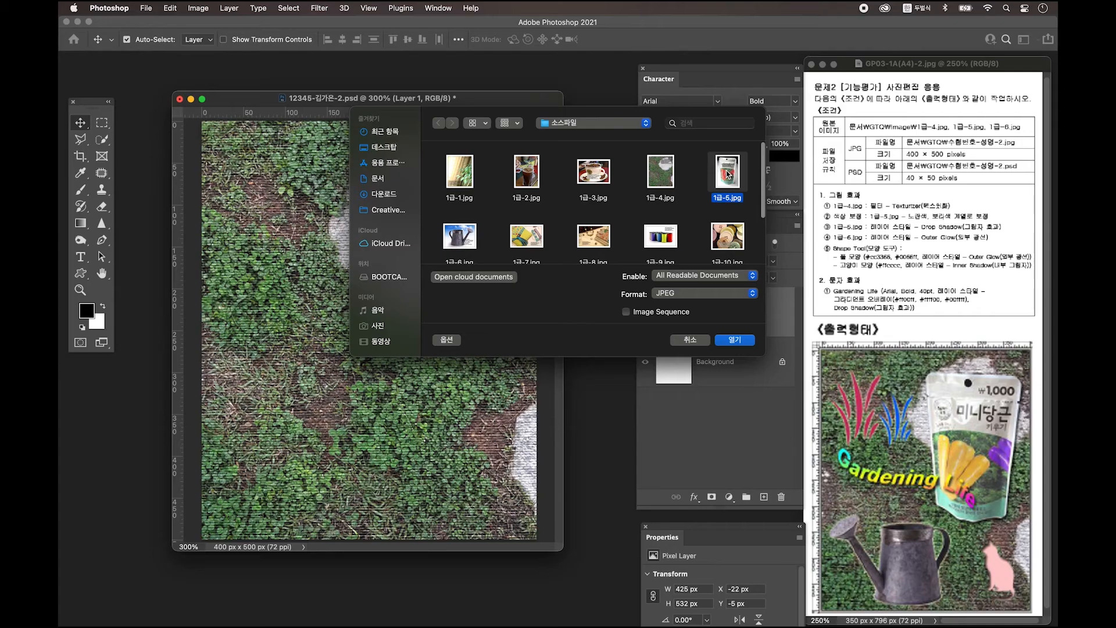
Open 1급-5.jpg at 200% and convert its Background into Layer 0
{"action": "left_click", "coordinate": [743, 342]}
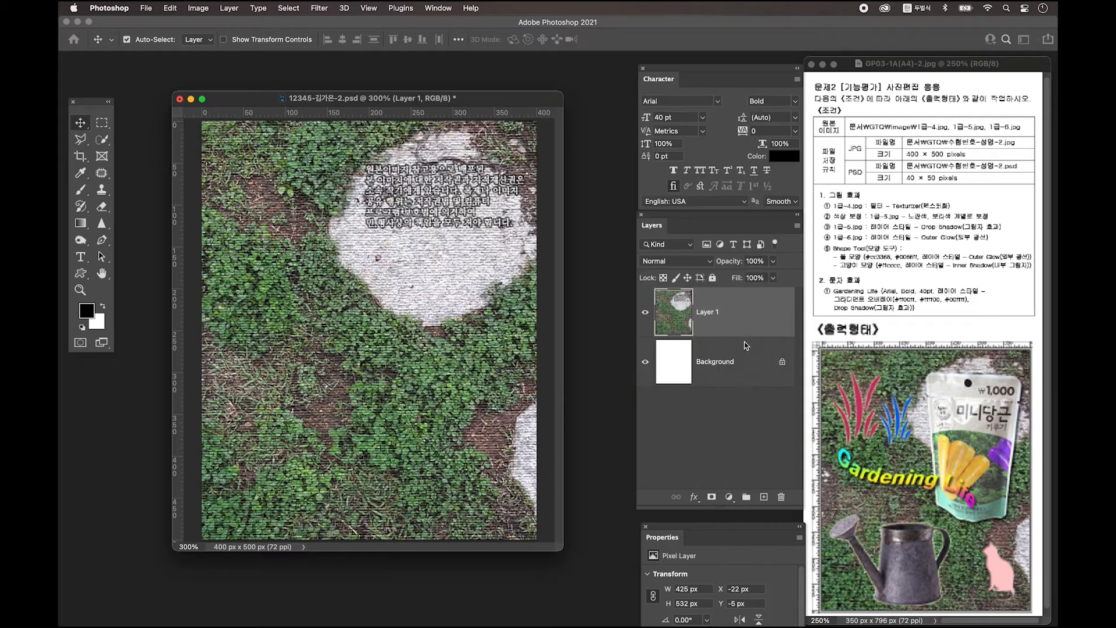
{"action": "key", "text": "super+equal"}
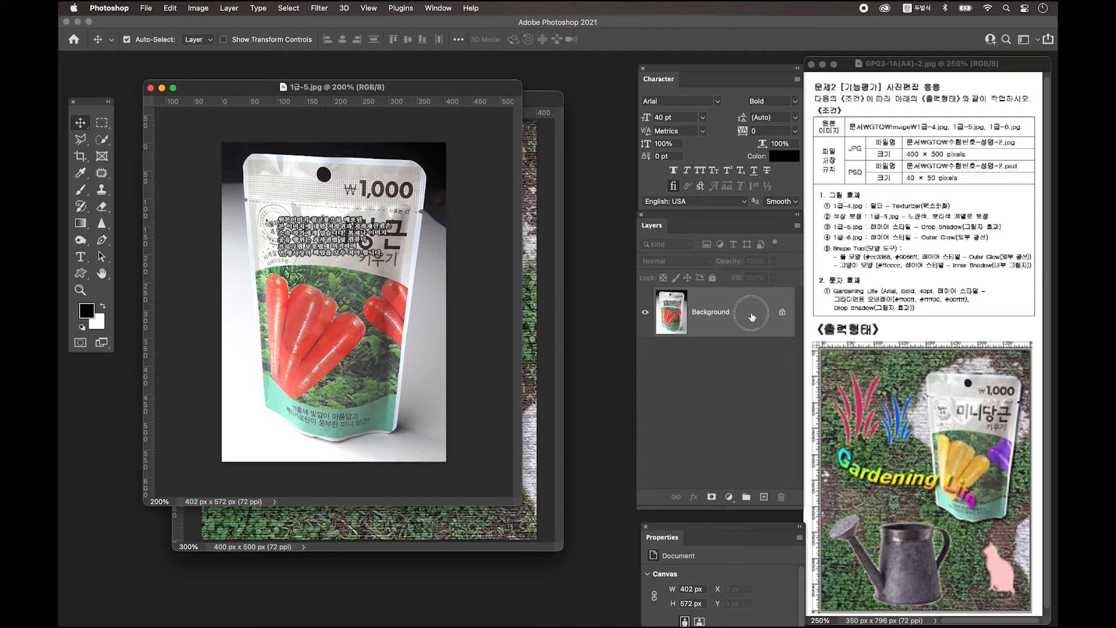
{"action": "double_click", "coordinate": [746, 312]}
{"action": "left_click", "coordinate": [632, 261]}
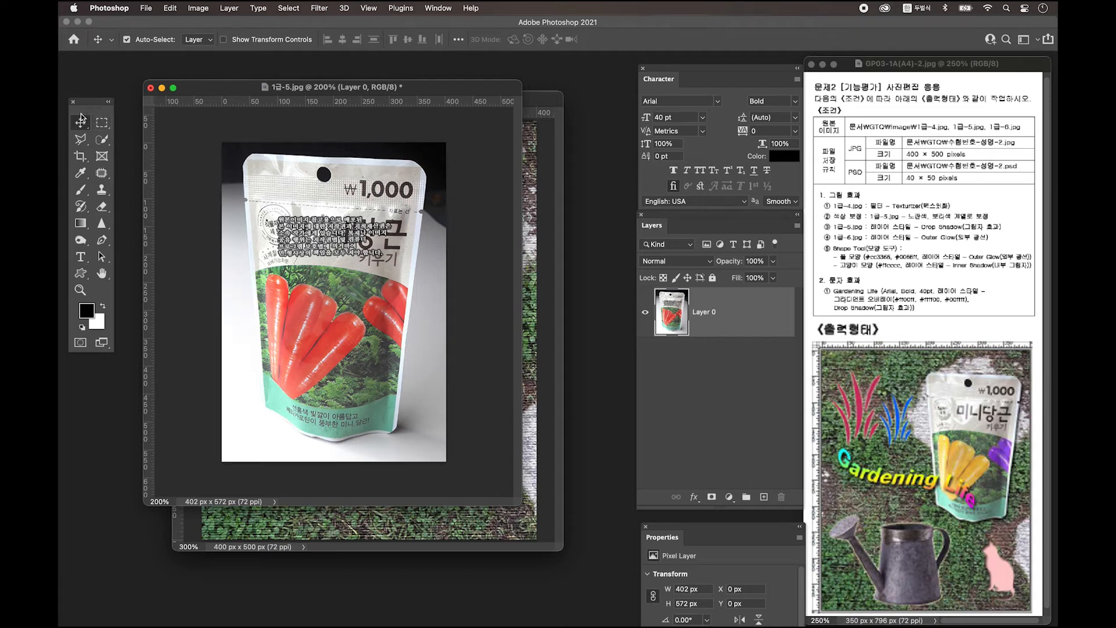
Quick Select and delete the dark background along the pouch's top and right edges
{"action": "left_click", "coordinate": [102, 140]}
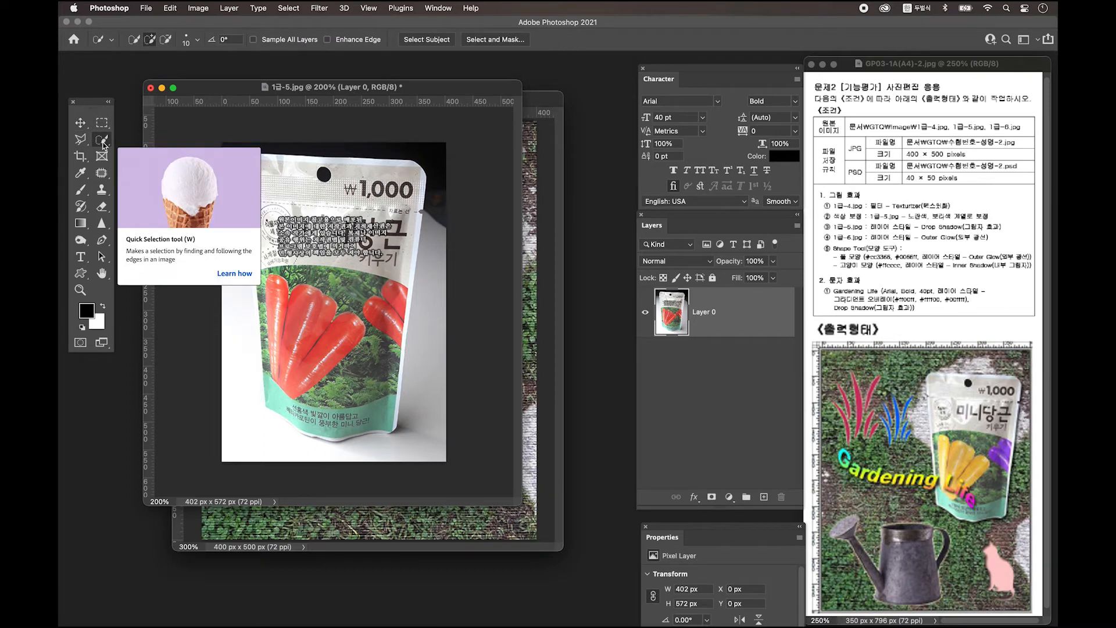
{"action": "left_click_drag", "start_coordinate": [230, 154], "coordinate": [434, 146]}
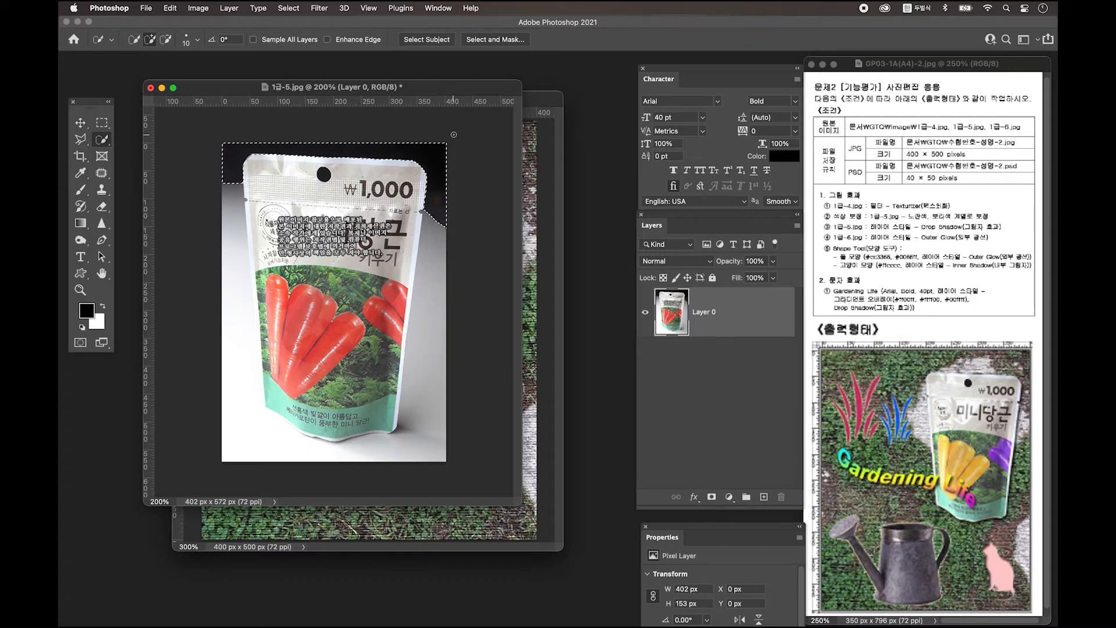
{"action": "key", "text": "Delete"}
{"action": "left_click", "coordinate": [432, 228]}
{"action": "left_click_drag", "start_coordinate": [432, 232], "coordinate": [413, 450]}
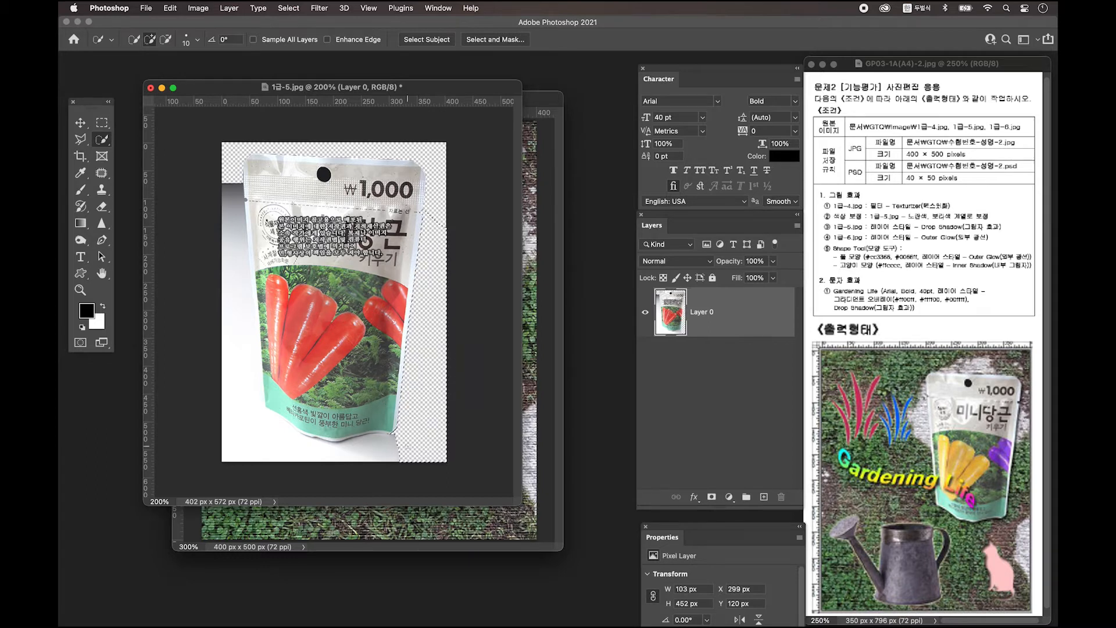
{"action": "key", "text": "super+d"}
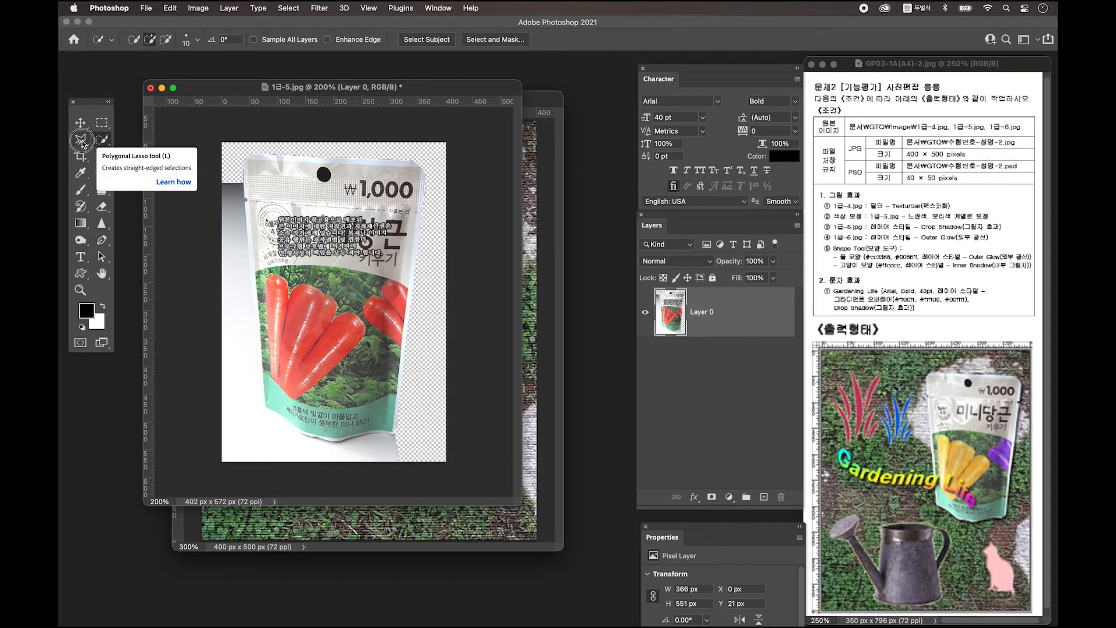
Outline the white area left of the pouch with the Polygonal Lasso and delete it
{"action": "left_click", "coordinate": [82, 143]}
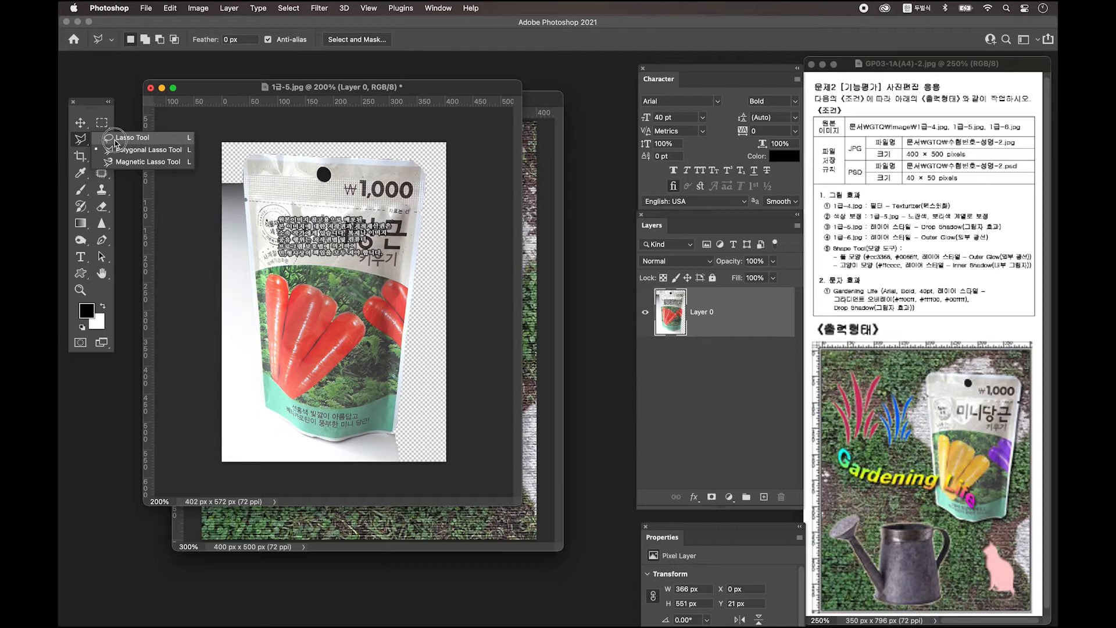
{"action": "left_click", "coordinate": [115, 138]}
{"action": "left_click", "coordinate": [80, 139]}
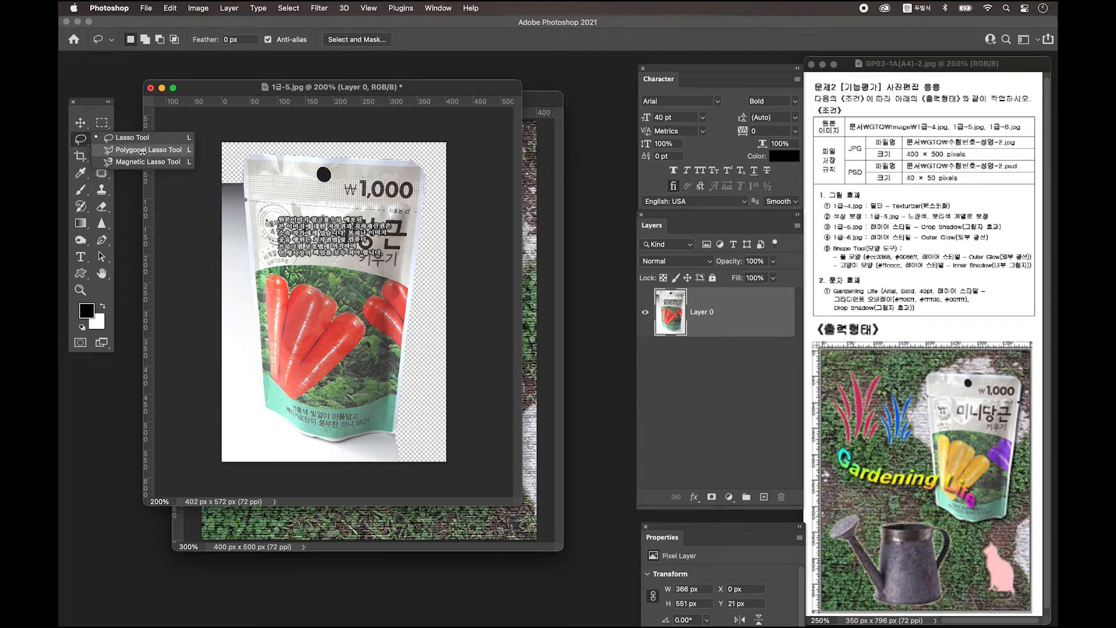
{"action": "left_click", "coordinate": [144, 152]}
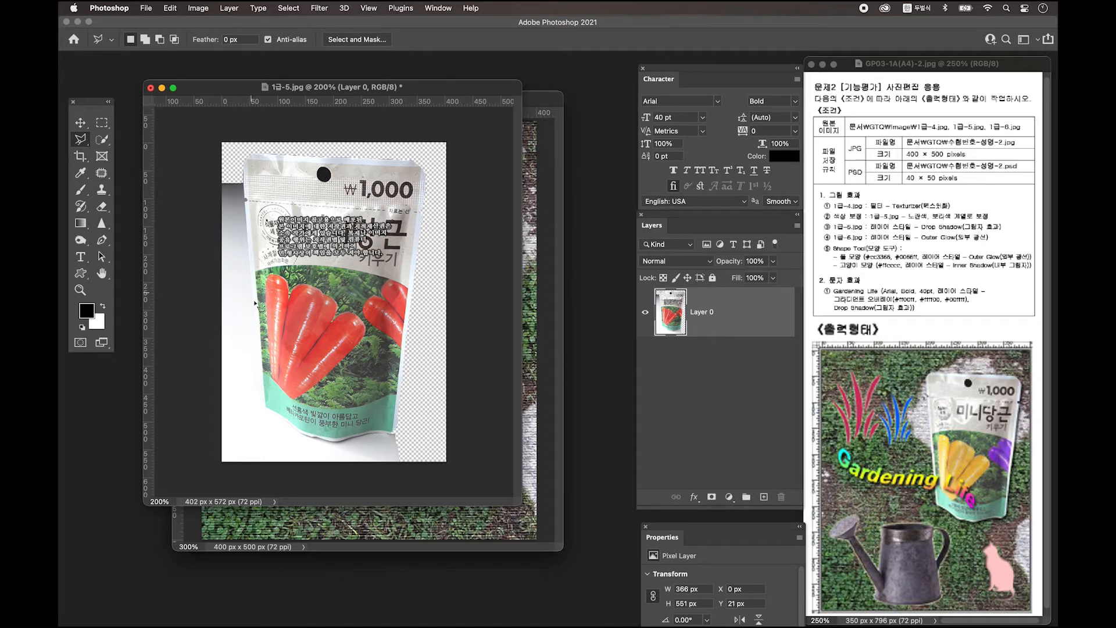
{"action": "left_click", "coordinate": [244, 200]}
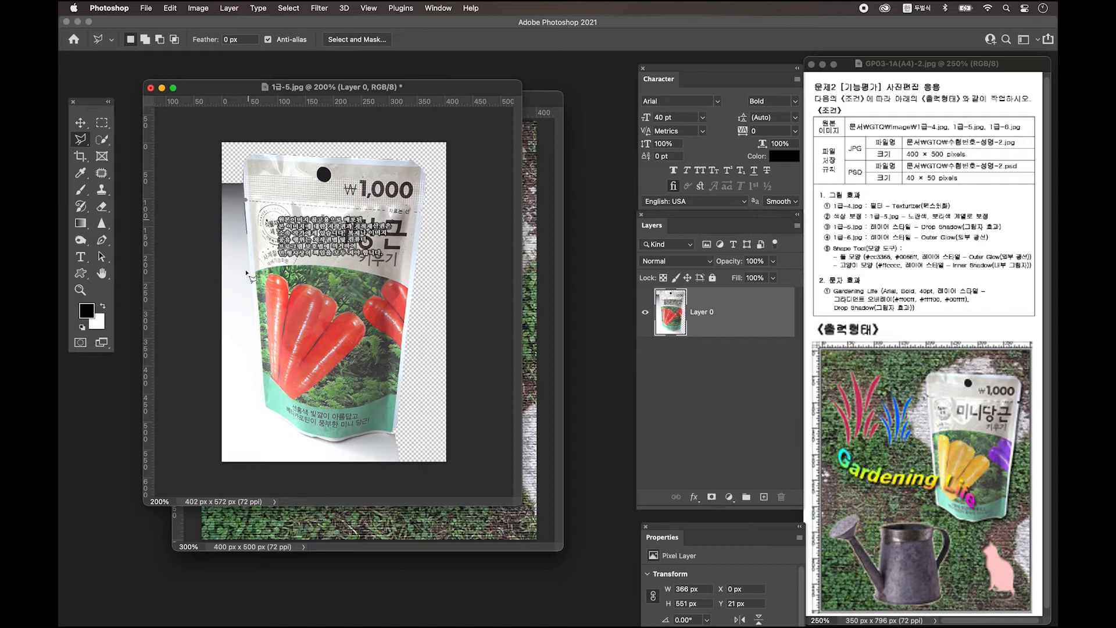
{"action": "left_click", "coordinate": [260, 409]}
{"action": "left_click", "coordinate": [284, 472]}
{"action": "left_click", "coordinate": [182, 475]}
{"action": "left_click", "coordinate": [198, 153]}
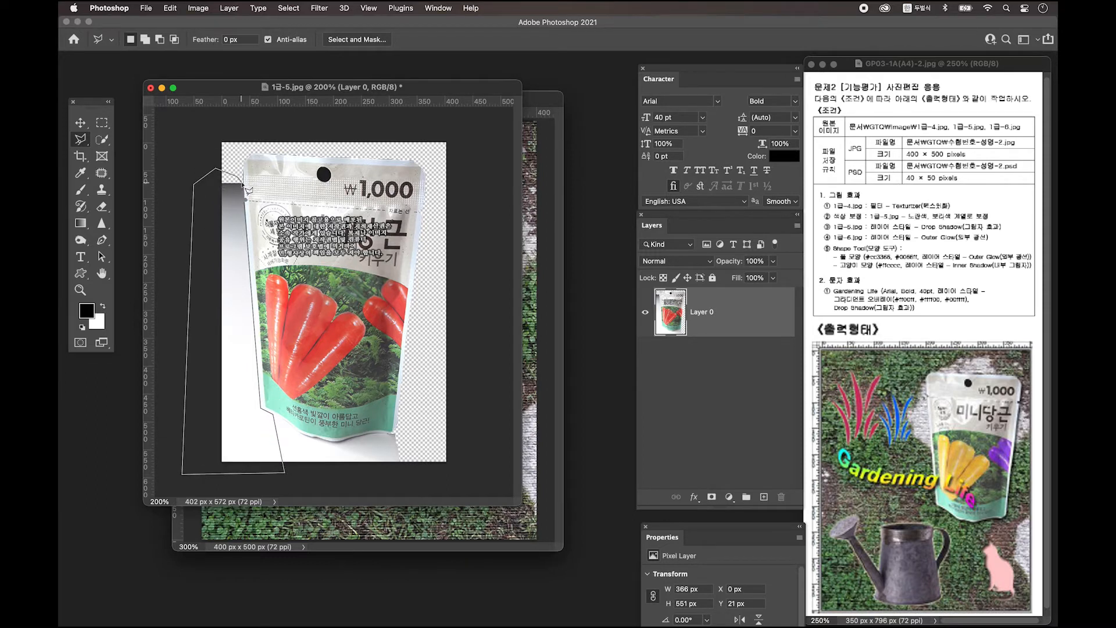
{"action": "left_click", "coordinate": [244, 200]}
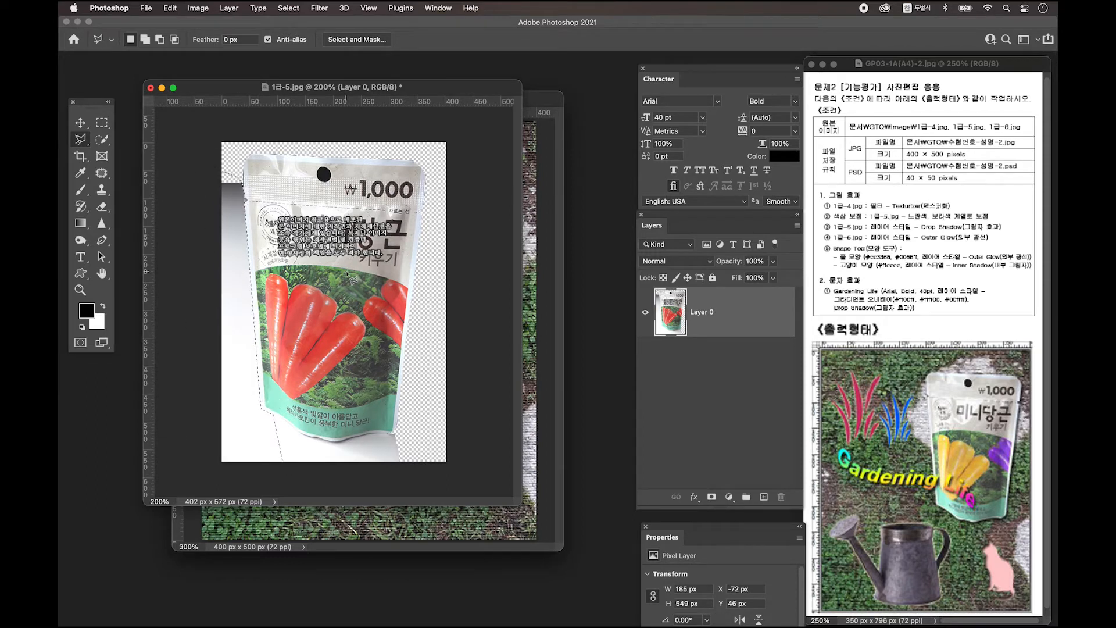
{"action": "key", "text": "Delete"}
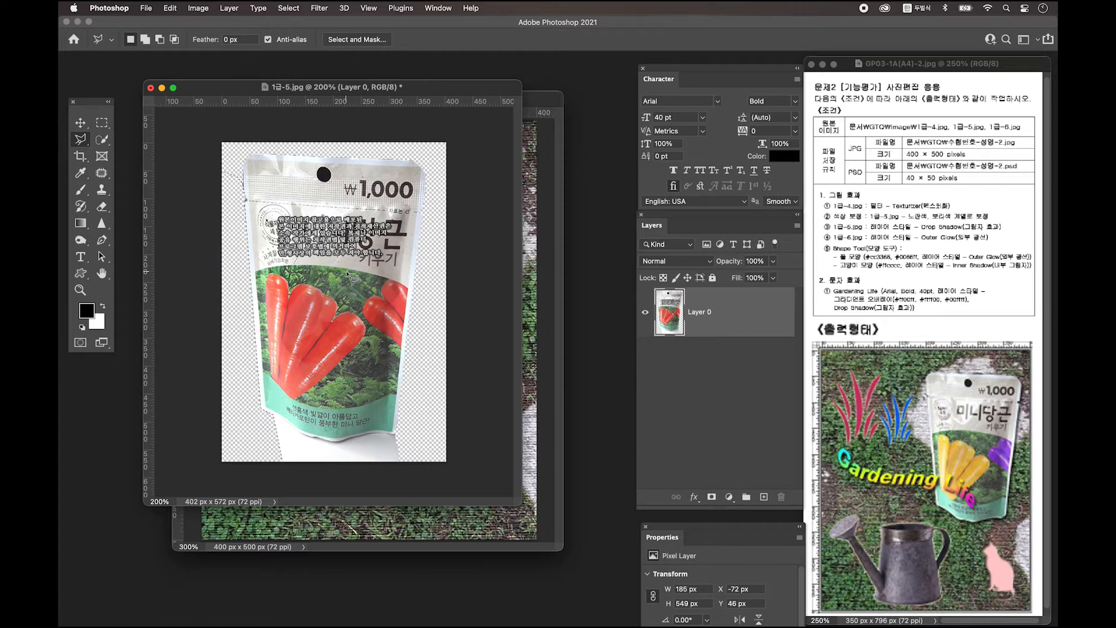
{"action": "key", "text": "super+d"}
Quick Select the white area at the pouch's bottom, then switch to the Move tool
{"action": "left_click", "coordinate": [102, 139]}
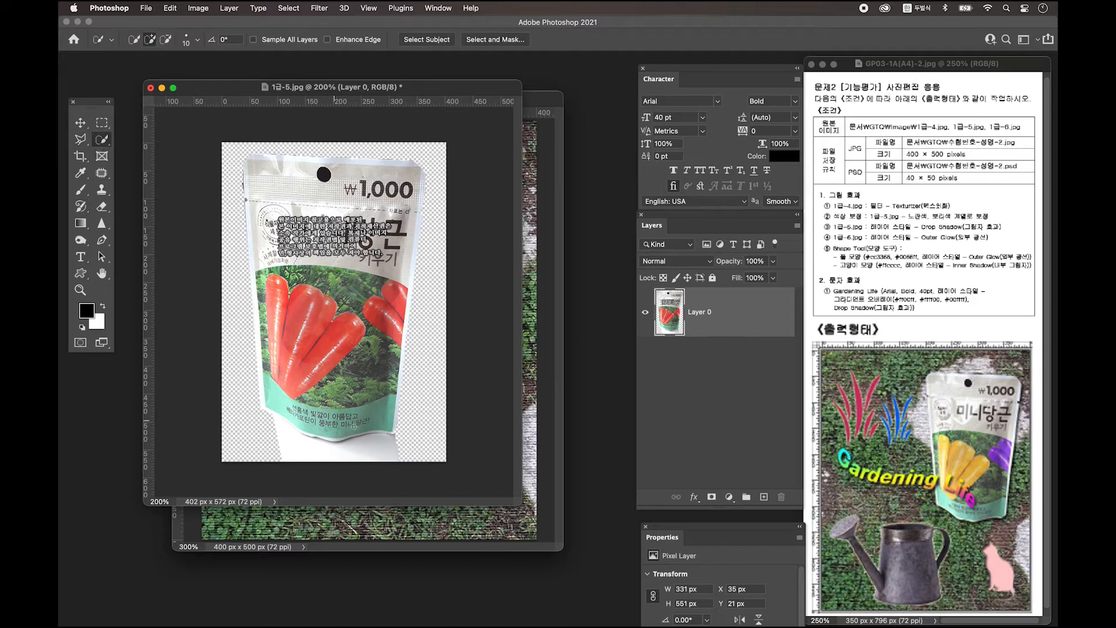
{"action": "mouse_move", "coordinate": [288, 445]}
{"action": "left_mouse_down"}
{"action": "mouse_move", "coordinate": [336, 455]}
{"action": "mouse_move", "coordinate": [277, 432]}
{"action": "mouse_move", "coordinate": [264, 405]}
{"action": "left_mouse_up"}
{"action": "left_click", "coordinate": [80, 123]}
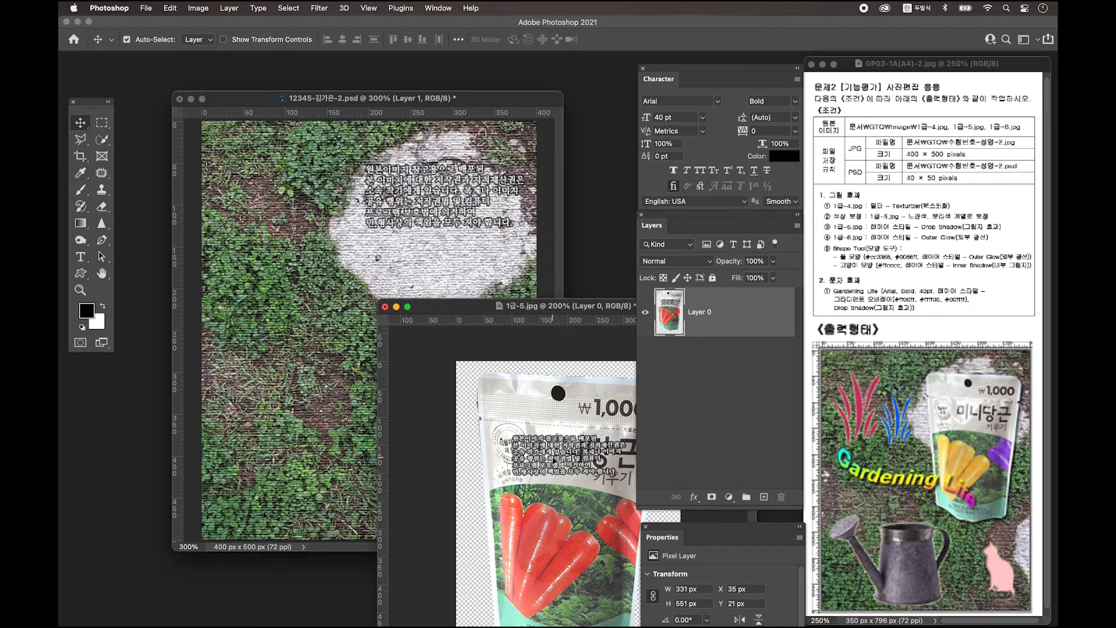
Drag the pouch into the poster as Layer 2, scaled to about 53% (180 × 300 px) at upper right
{"action": "left_click_drag", "start_coordinate": [572, 470], "coordinate": [406, 244]}
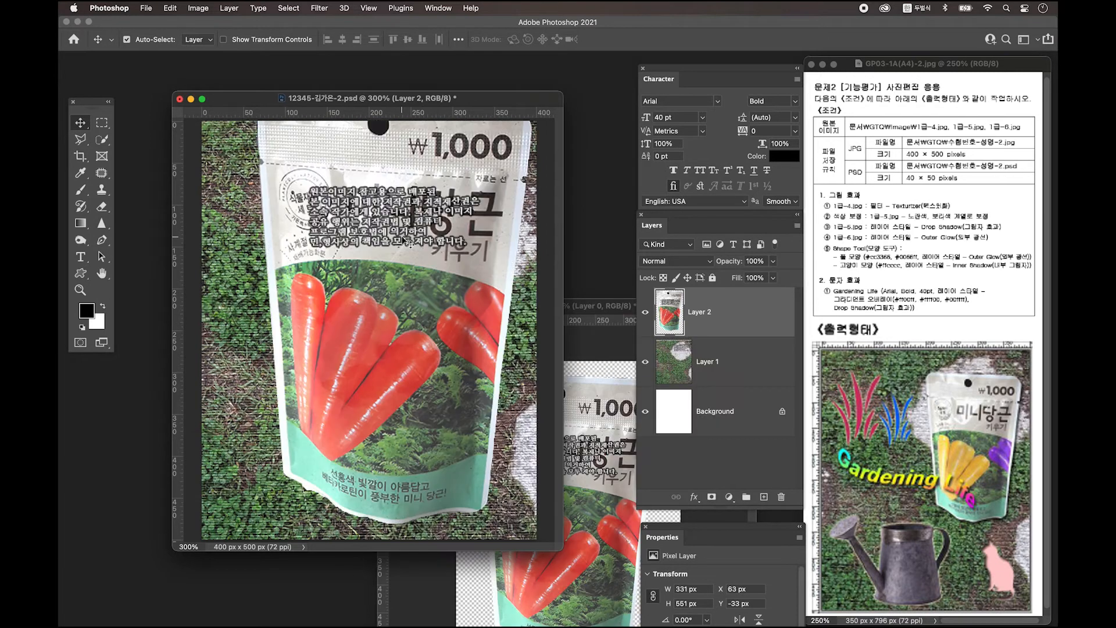
{"action": "key", "text": "ctrl+t"}
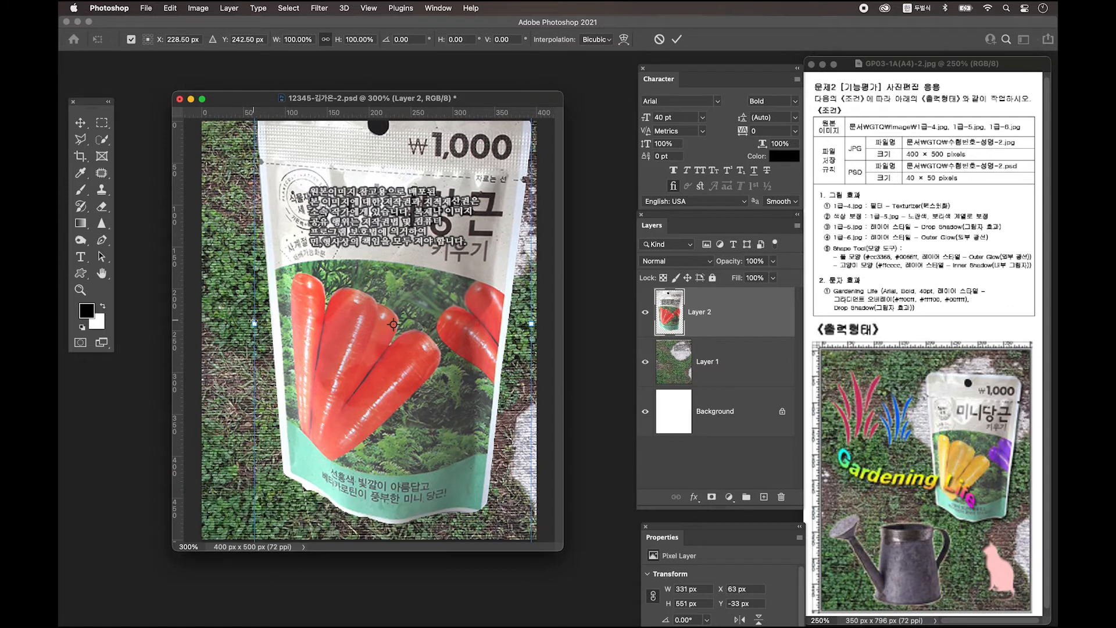
{"action": "left_click_drag", "start_coordinate": [254, 324], "coordinate": [368, 323]}
{"action": "left_click_drag", "start_coordinate": [459, 352], "coordinate": [468, 301]}
{"action": "left_click_drag", "start_coordinate": [447, 434], "coordinate": [447, 408]}
{"action": "double_click", "coordinate": [487, 353]}
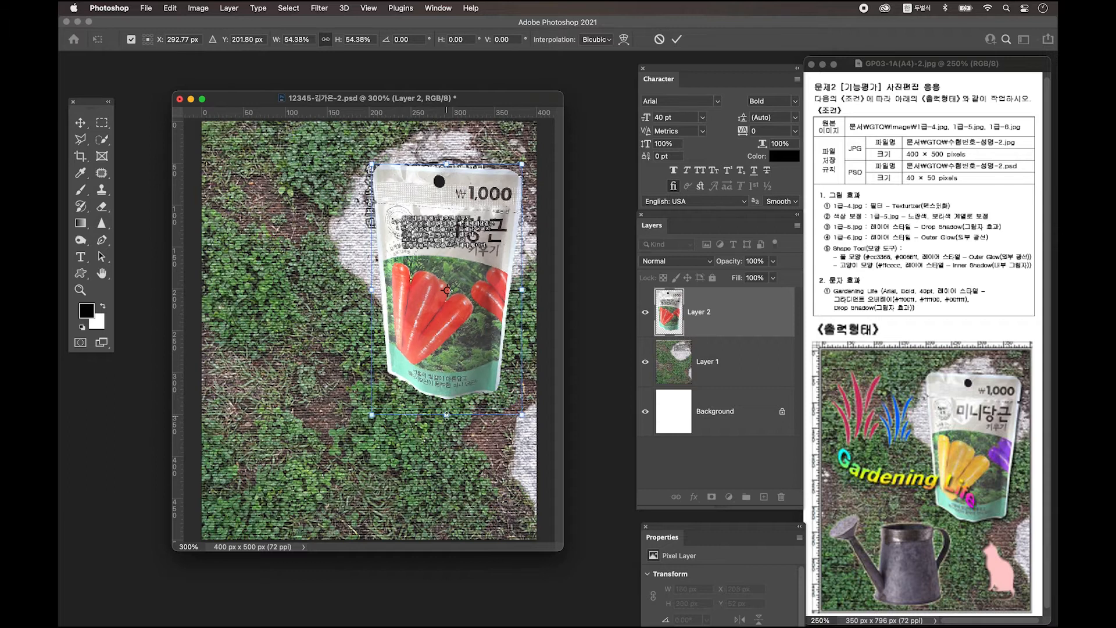
{"action": "left_click", "coordinate": [101, 141]}
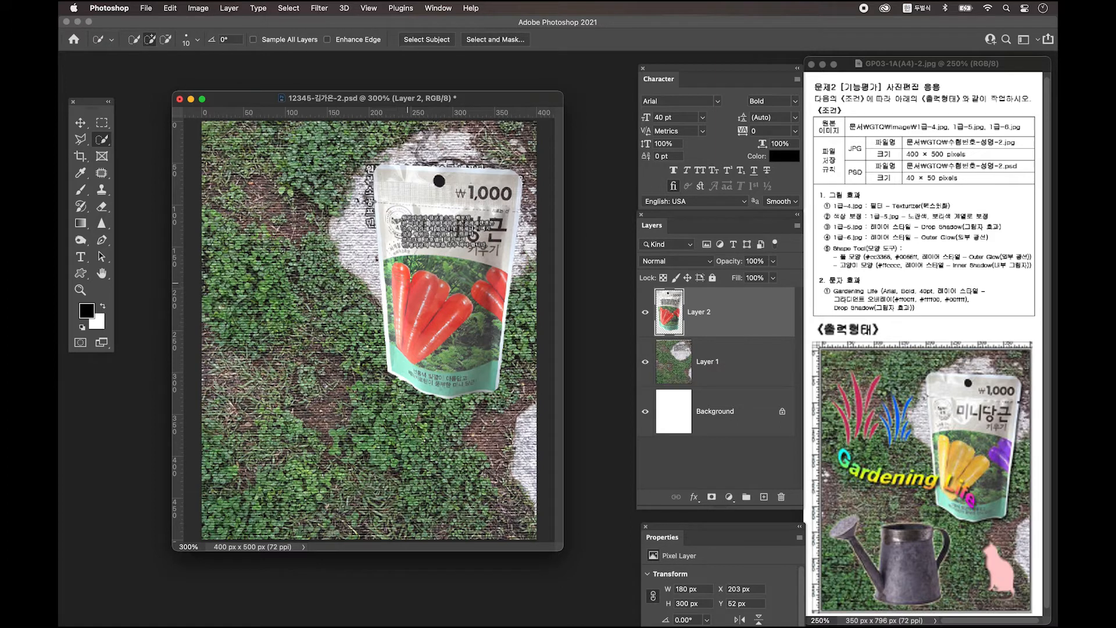
Select the carrots and shift their hue +38 to turn them yellow
{"action": "mouse_move", "coordinate": [401, 279]}
{"action": "left_mouse_down"}
{"action": "mouse_move", "coordinate": [460, 314]}
{"action": "mouse_move", "coordinate": [407, 348]}
{"action": "mouse_move", "coordinate": [418, 343]}
{"action": "left_mouse_up"}
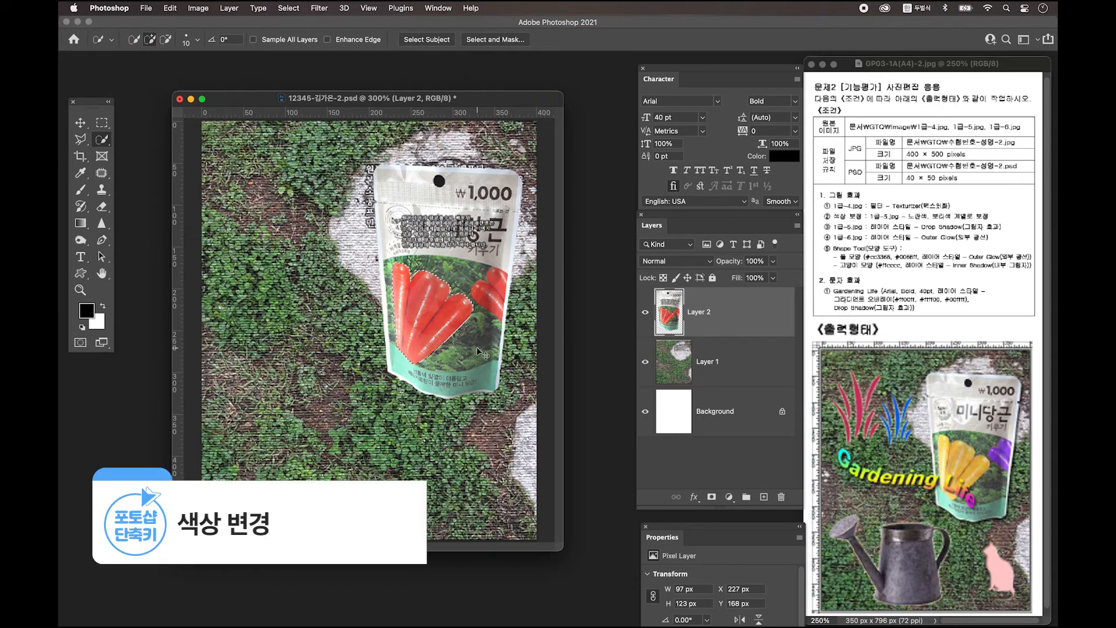
{"action": "key", "text": "ctrl+u"}
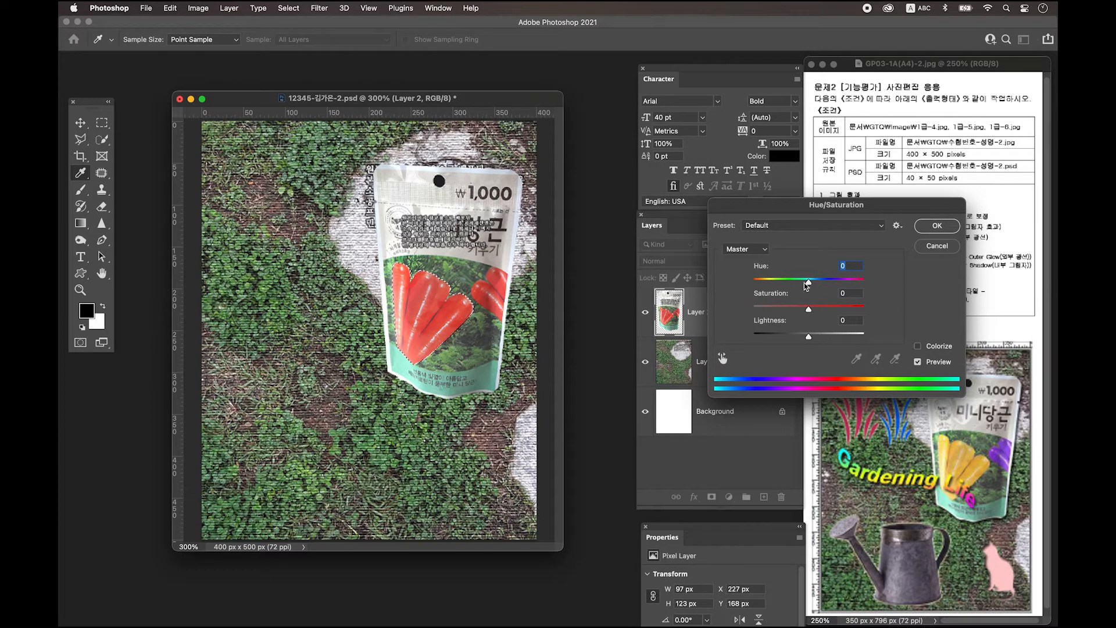
{"action": "left_click_drag", "start_coordinate": [809, 282], "coordinate": [831, 284]}
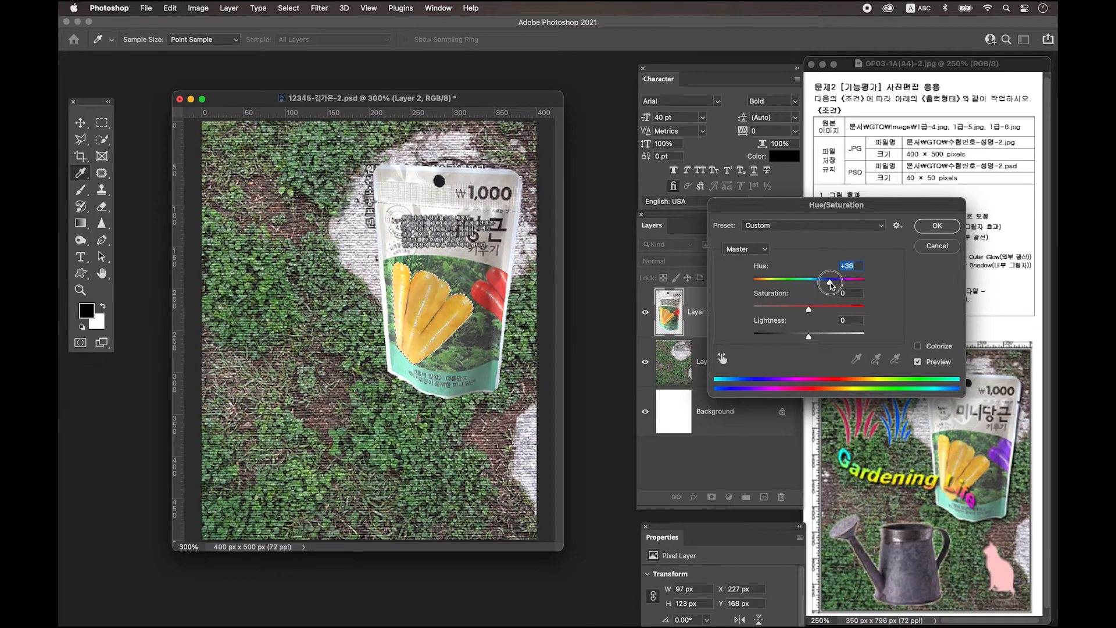
{"action": "key", "text": "Return"}
{"action": "key", "text": "ctrl+d"}
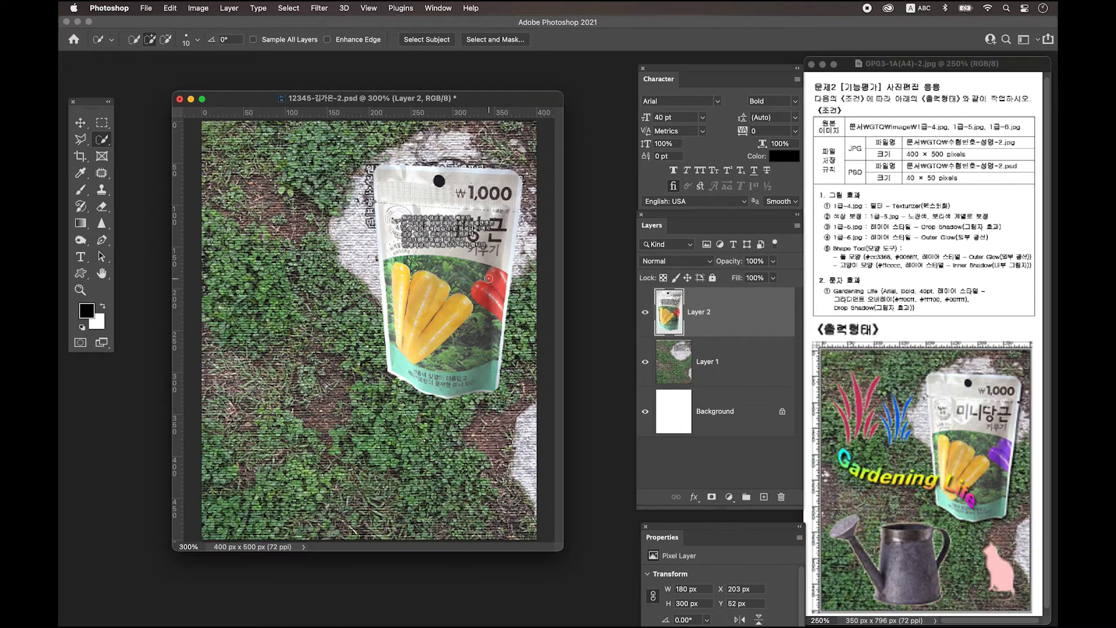
Select the red pepper and shift its hue −84 to turn it purple
{"action": "left_click_drag", "start_coordinate": [482, 291], "coordinate": [493, 285]}
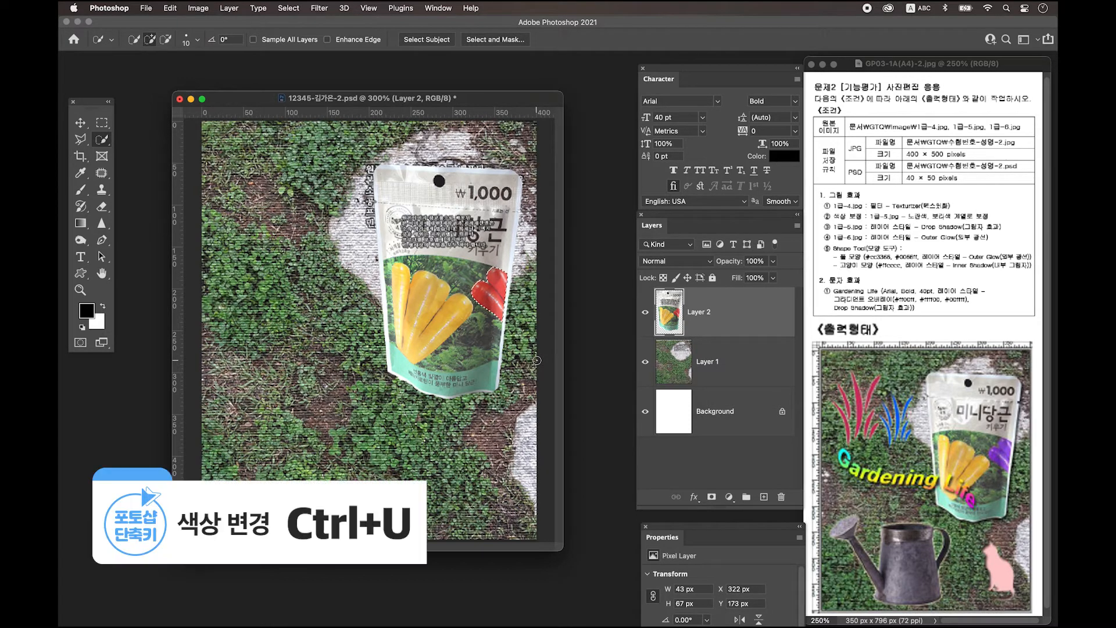
{"action": "key", "text": "super+u"}
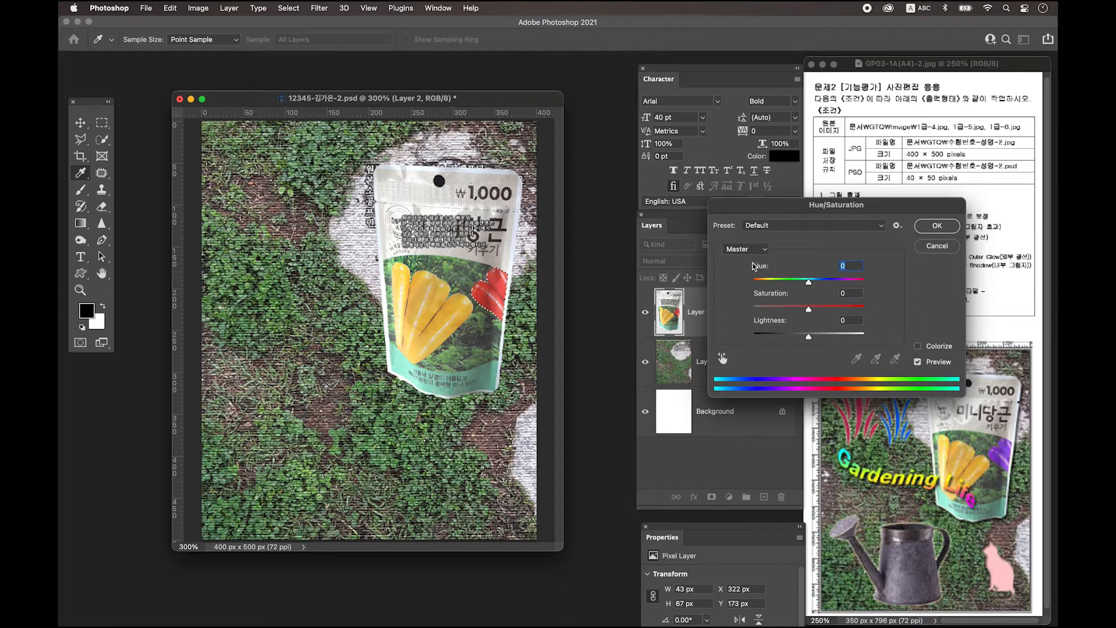
{"action": "left_click_drag", "start_coordinate": [809, 283], "coordinate": [775, 285]}
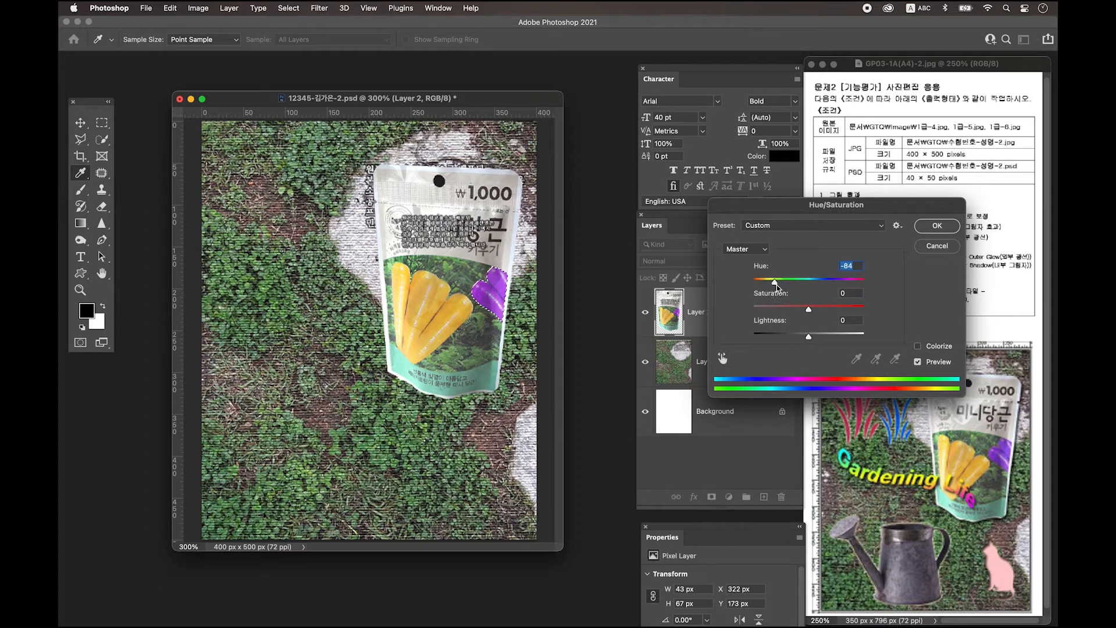
{"action": "left_click", "coordinate": [932, 228]}
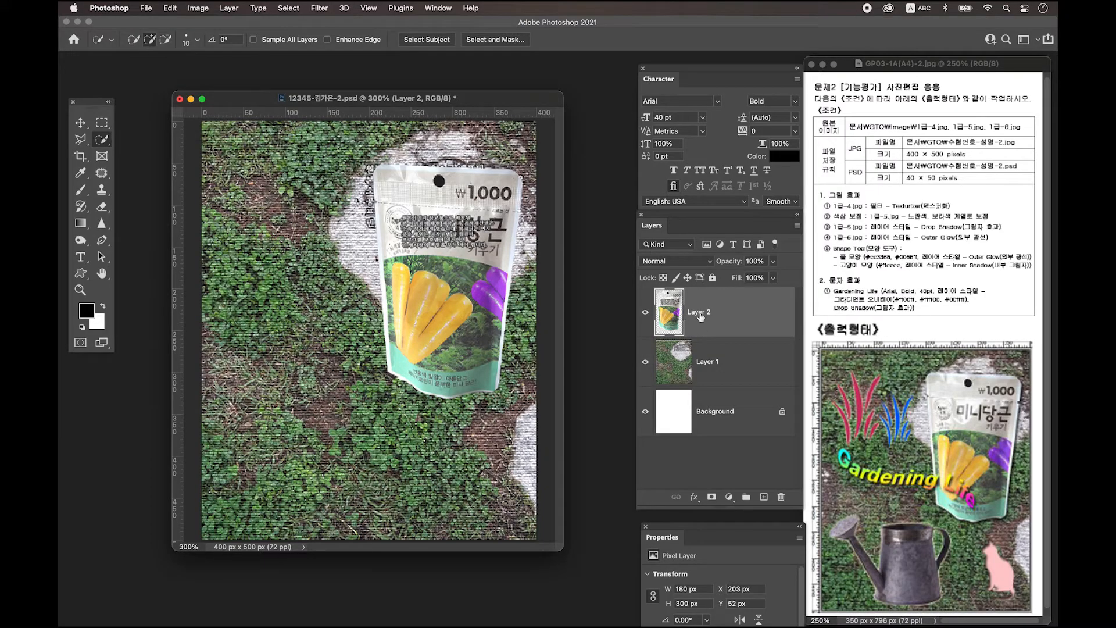
Add a Drop Shadow layer style to the carrot pouch on Layer 2
{"action": "double_click", "coordinate": [754, 310]}
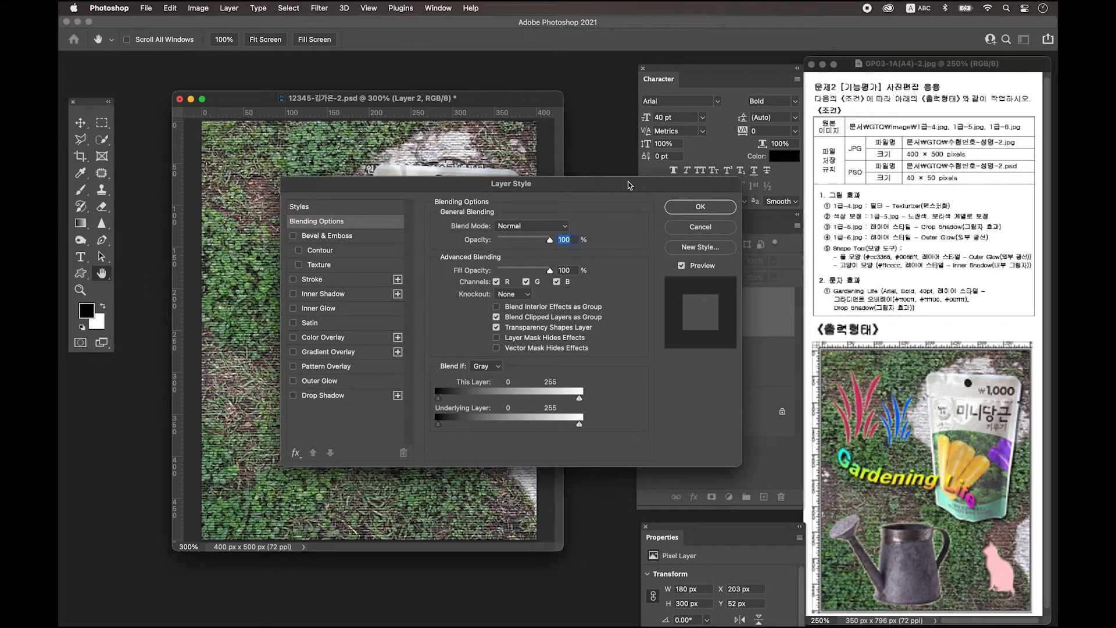
{"action": "left_click", "coordinate": [333, 398]}
{"action": "left_click", "coordinate": [720, 208]}
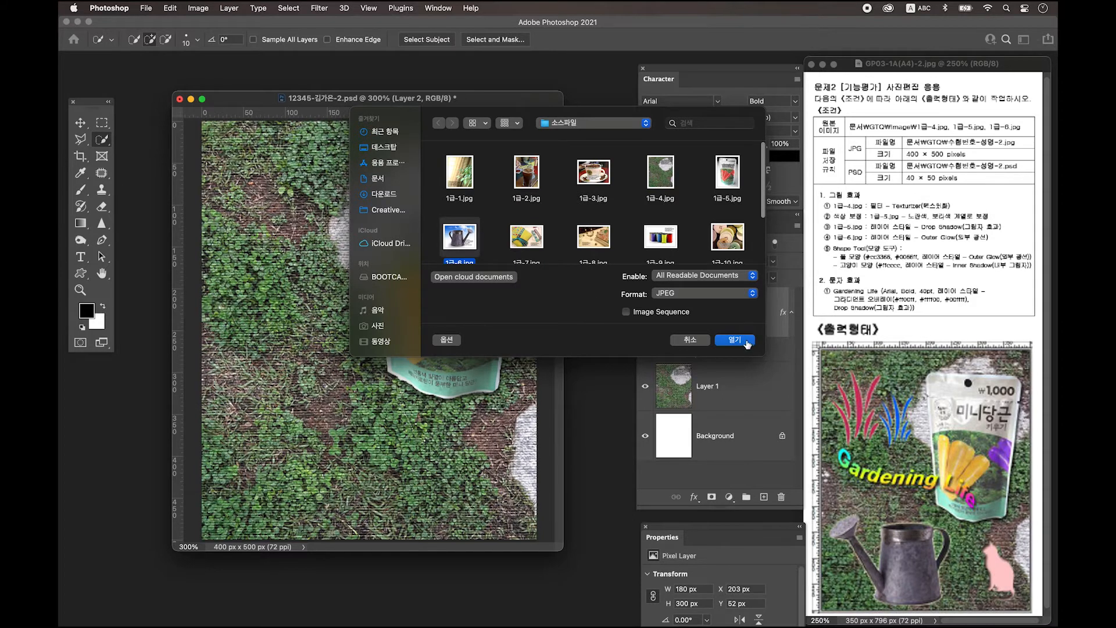
{"action": "left_click", "coordinate": [741, 341]}
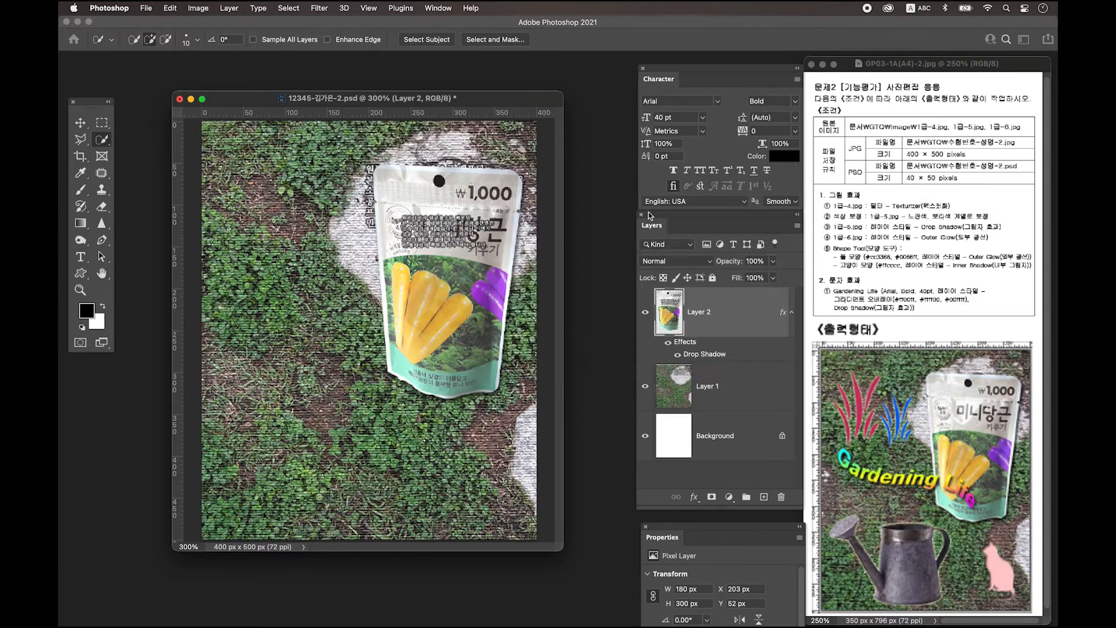
Unlock 1급-6.jpg as Layer 0 and delete the sky left of the can and inside its handle
{"action": "key", "text": "super+plus"}
{"action": "key", "text": "super+plus"}
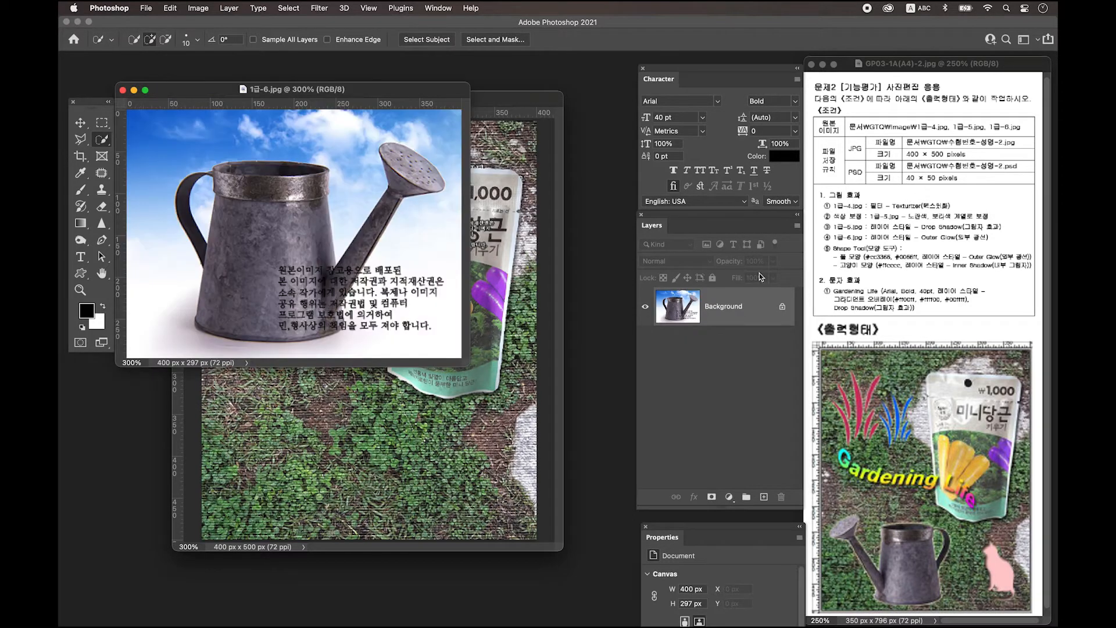
{"action": "double_click", "coordinate": [756, 307]}
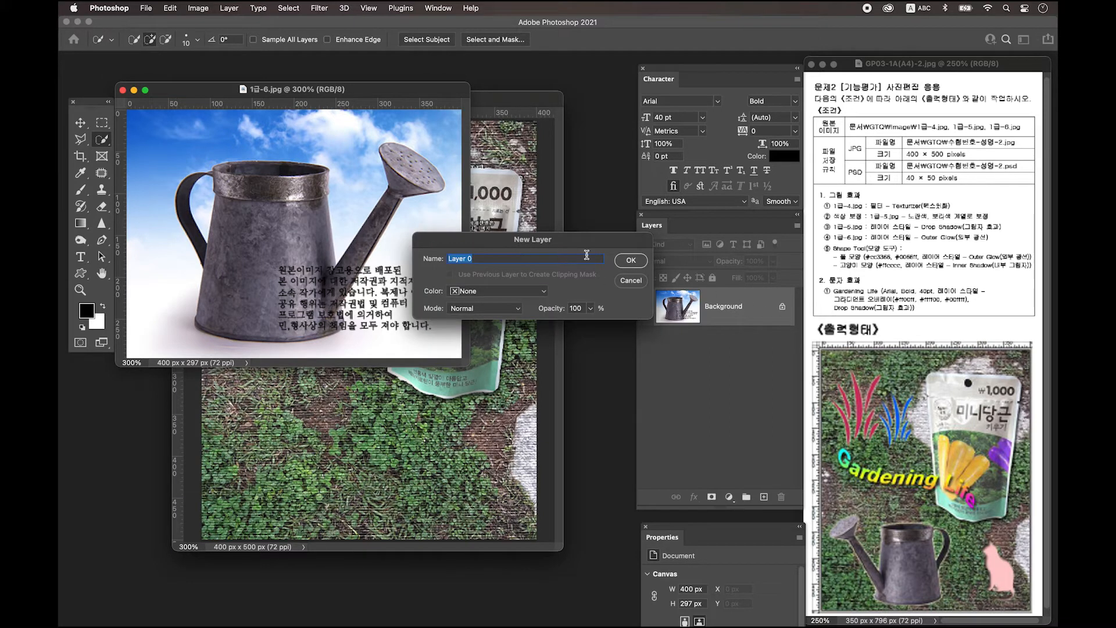
{"action": "left_click", "coordinate": [631, 261]}
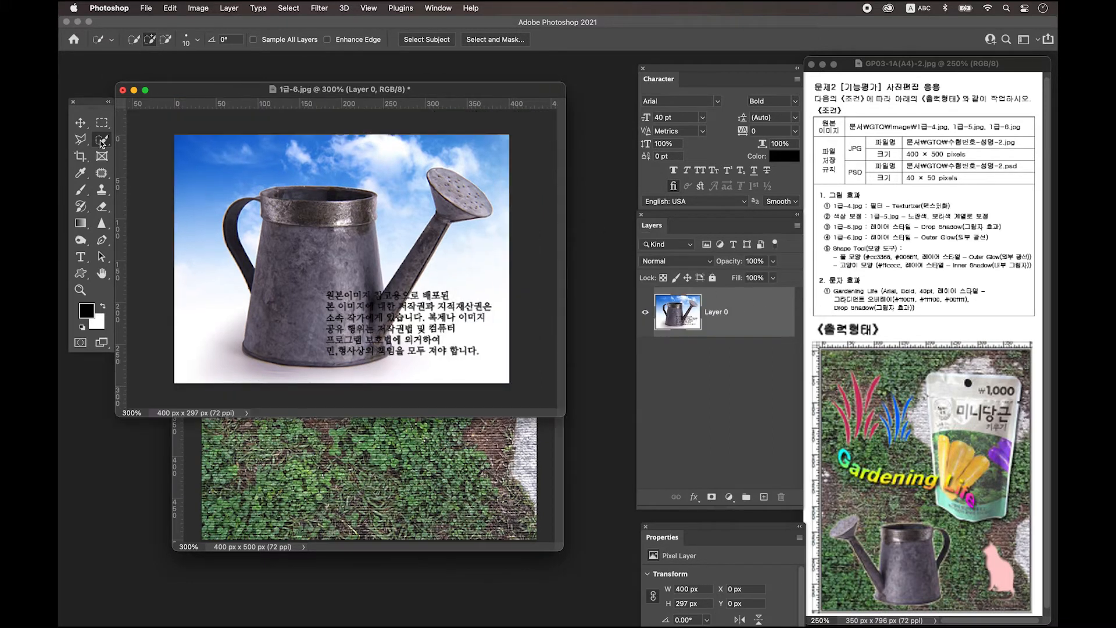
{"action": "left_click", "coordinate": [101, 143]}
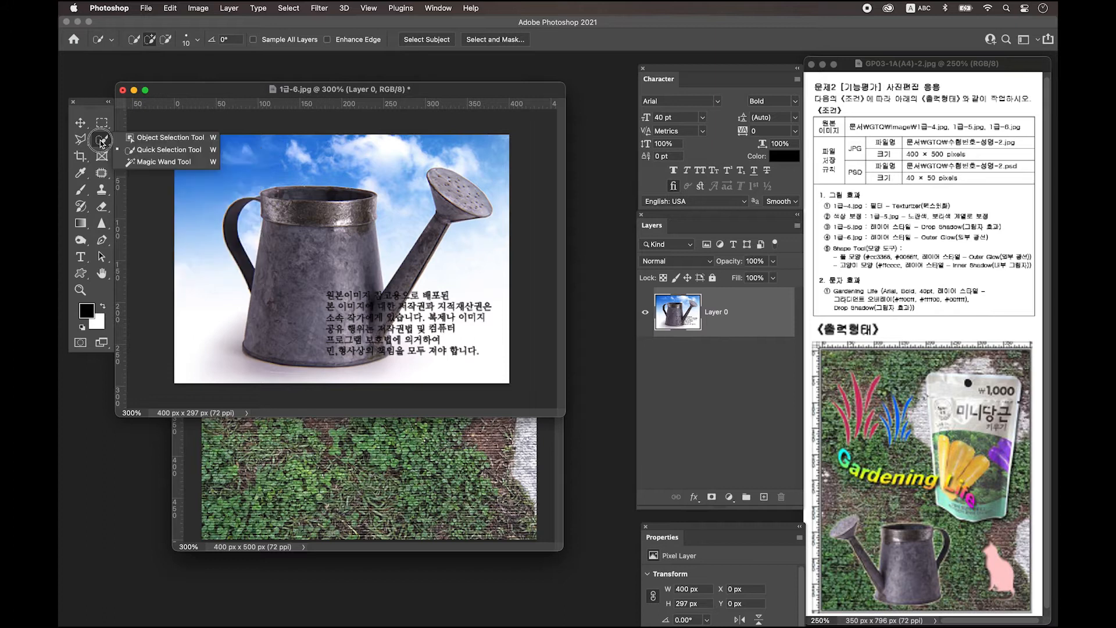
{"action": "mouse_move", "coordinate": [341, 155]}
{"action": "left_mouse_down"}
{"action": "mouse_move", "coordinate": [169, 158]}
{"action": "mouse_move", "coordinate": [160, 293]}
{"action": "mouse_move", "coordinate": [234, 364]}
{"action": "mouse_move", "coordinate": [414, 380]}
{"action": "mouse_move", "coordinate": [442, 354]}
{"action": "mouse_move", "coordinate": [481, 160]}
{"action": "left_mouse_up"}
{"action": "key", "text": "Delete"}
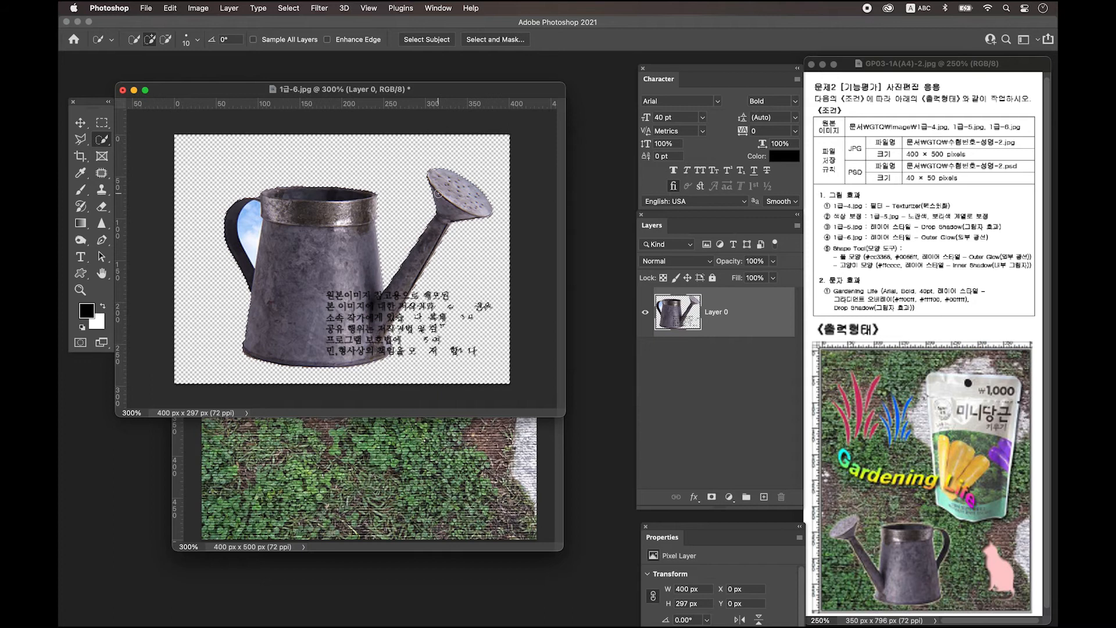
{"action": "key", "text": "ctrl+d"}
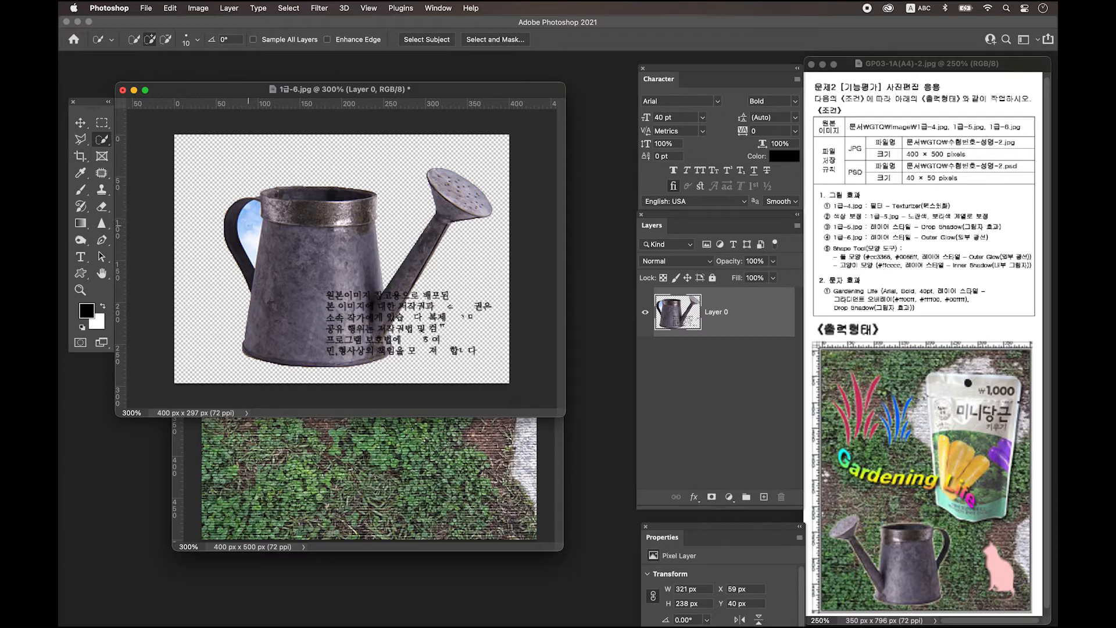
{"action": "left_click", "coordinate": [248, 229]}
{"action": "key", "text": "Delete"}
{"action": "key", "text": "ctrl+d"}
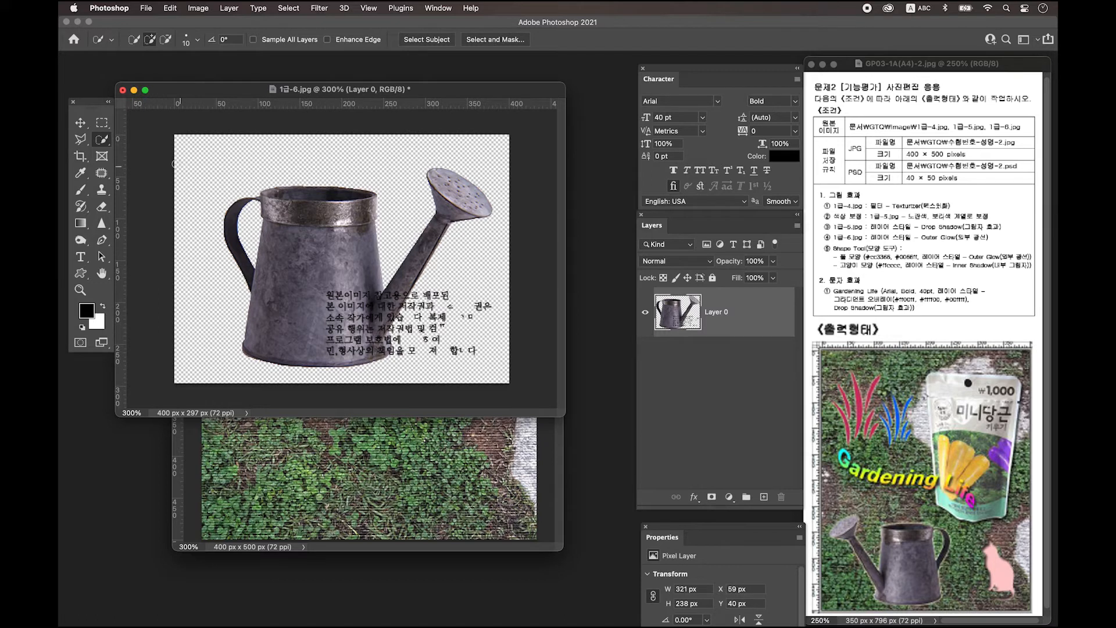
Lasso and delete the leftover watermark text beside the watering can
{"action": "left_click", "coordinate": [80, 140]}
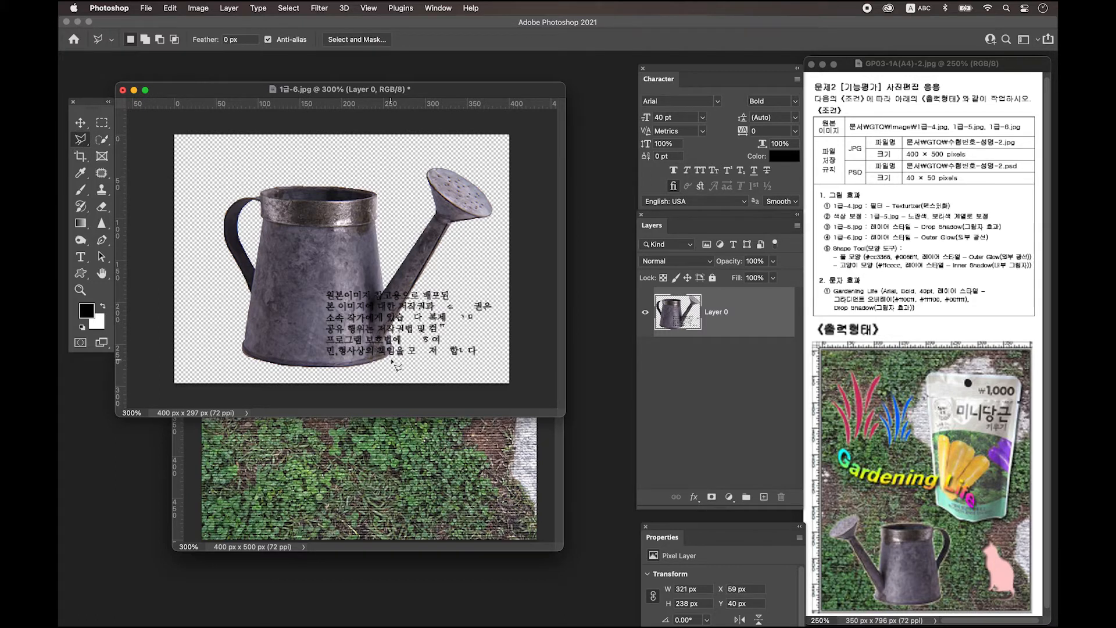
{"action": "left_click", "coordinate": [390, 332]}
{"action": "left_click", "coordinate": [420, 277]}
{"action": "key", "text": "Delete"}
{"action": "key", "text": "v"}
{"action": "left_click_drag", "start_coordinate": [347, 91], "coordinate": [455, 352]}
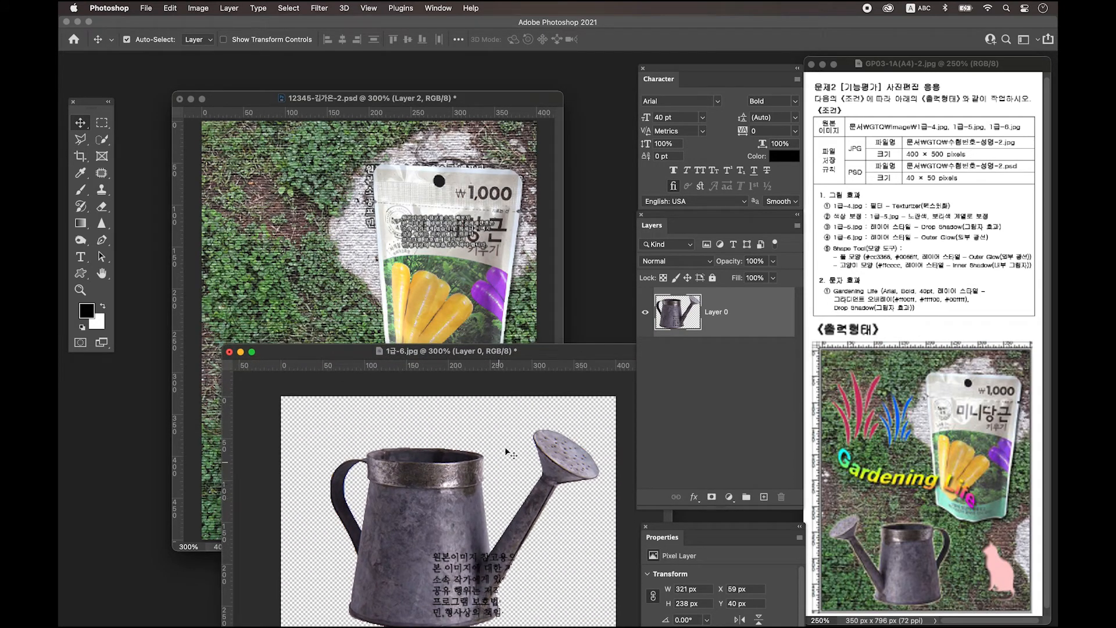
Bring the watering can in as Layer 3, flipped horizontally, scaled to 216 × 160 px, lower left
{"action": "left_click_drag", "start_coordinate": [418, 473], "coordinate": [323, 378]}
{"action": "key", "text": "ctrl+t"}
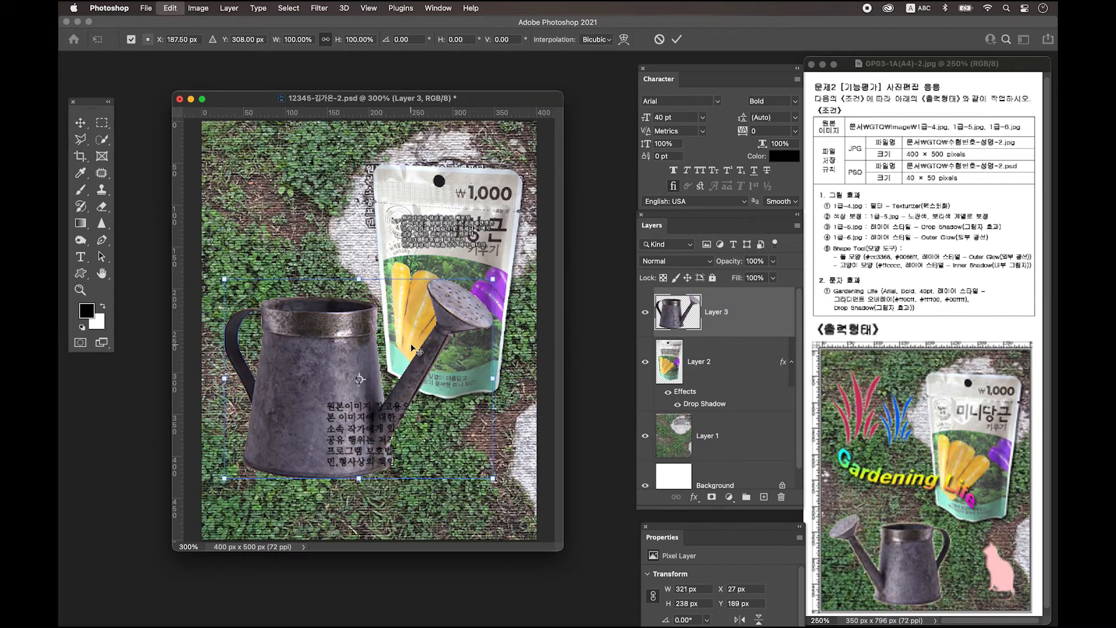
{"action": "right_click", "coordinate": [350, 359]}
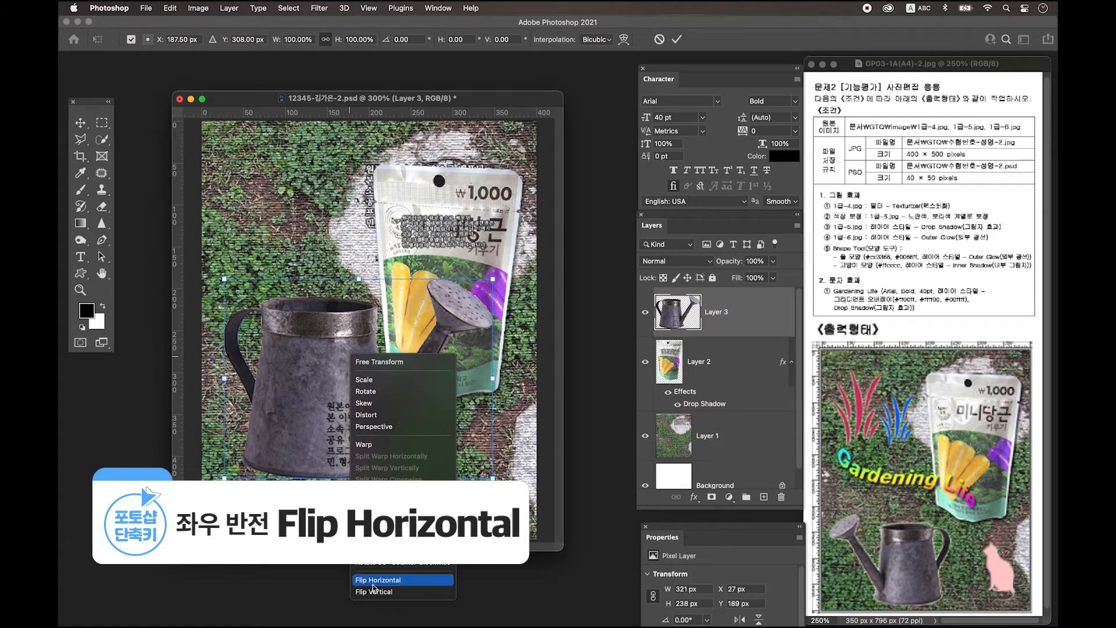
{"action": "left_click", "coordinate": [420, 581]}
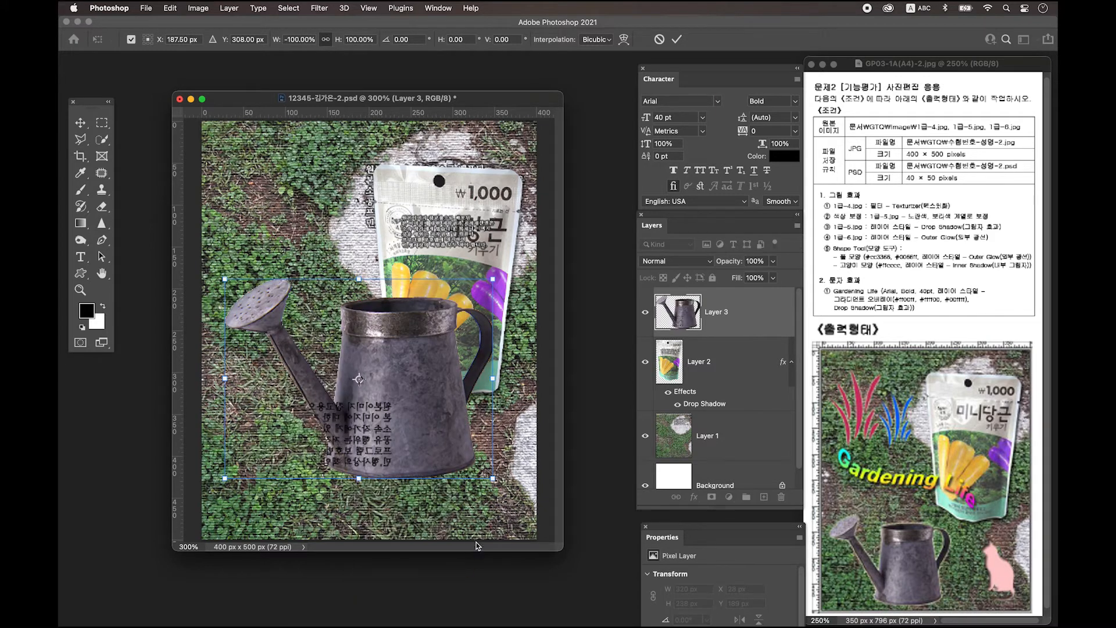
{"action": "left_click_drag", "start_coordinate": [493, 280], "coordinate": [422, 349]}
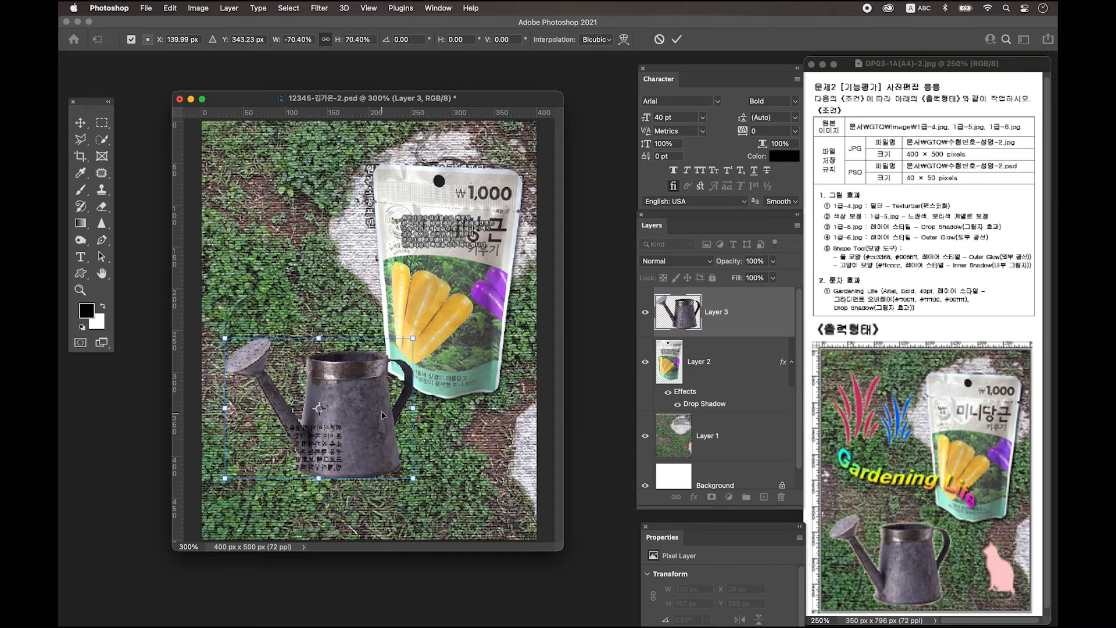
{"action": "left_click_drag", "start_coordinate": [408, 415], "coordinate": [363, 487]}
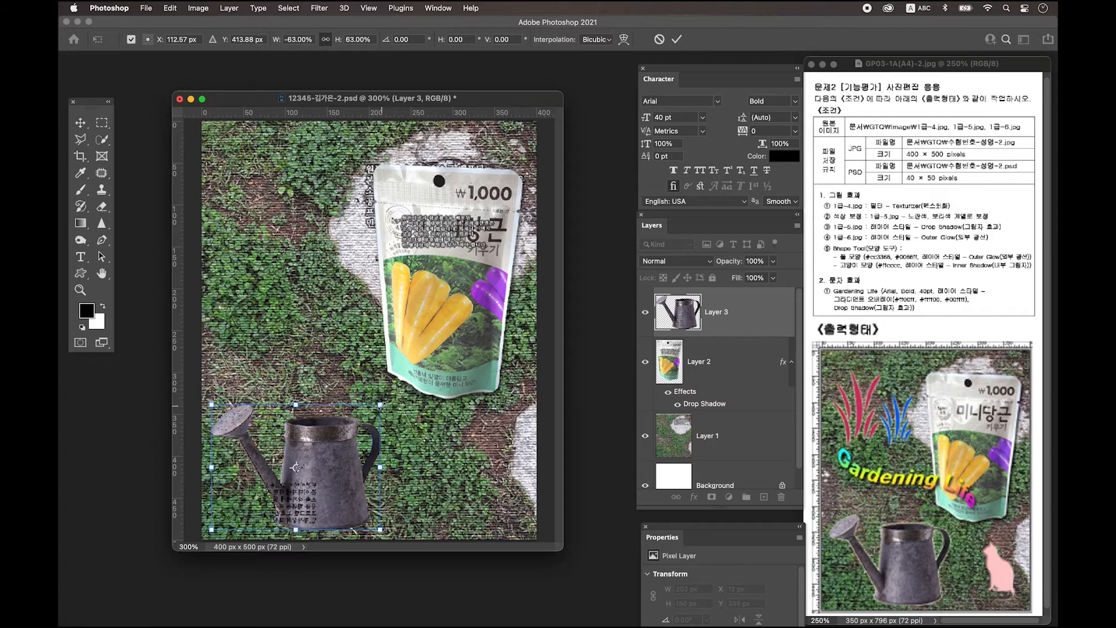
{"action": "left_click_drag", "start_coordinate": [381, 405], "coordinate": [393, 397]}
{"action": "key", "text": "Return"}
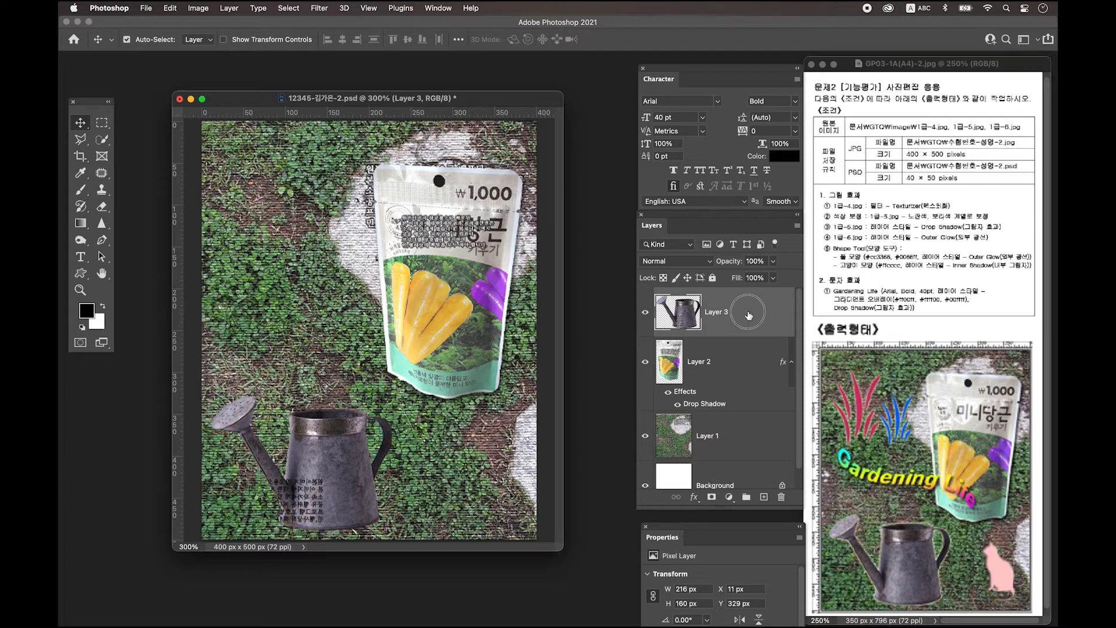
Add an Outer Glow layer style to Layer 3, the watering can
{"action": "double_click", "coordinate": [732, 326]}
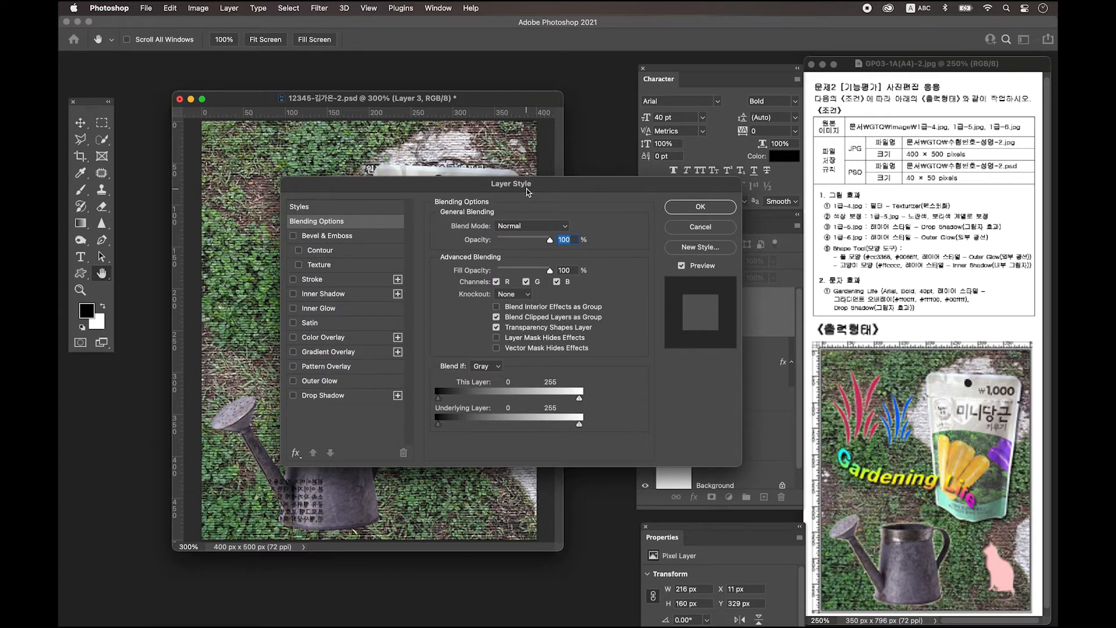
{"action": "left_click", "coordinate": [330, 380]}
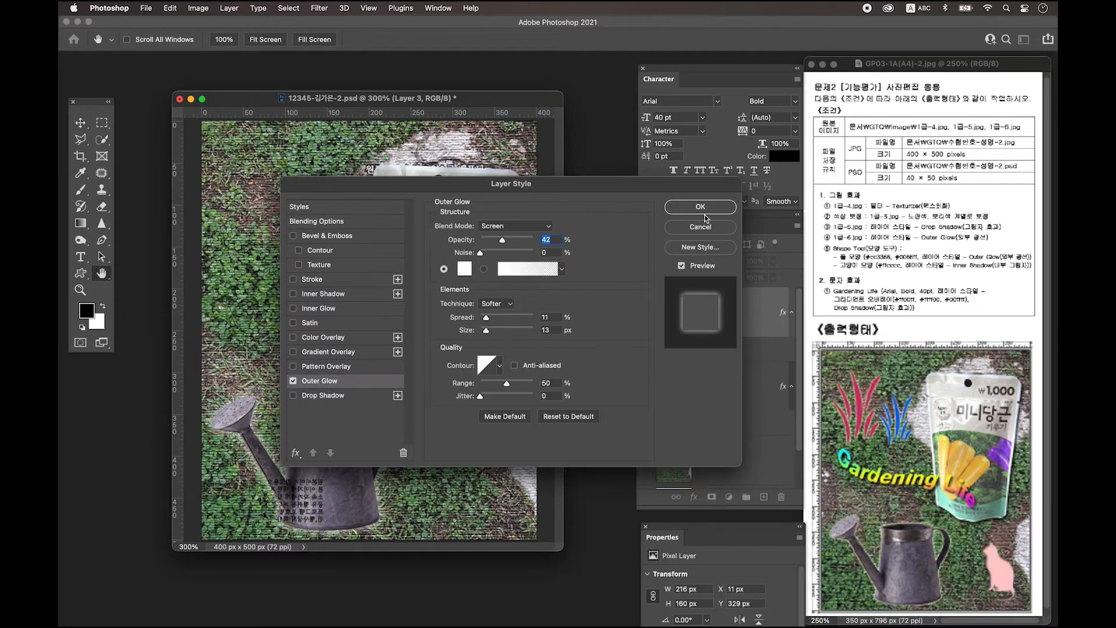
{"action": "left_click", "coordinate": [700, 208]}
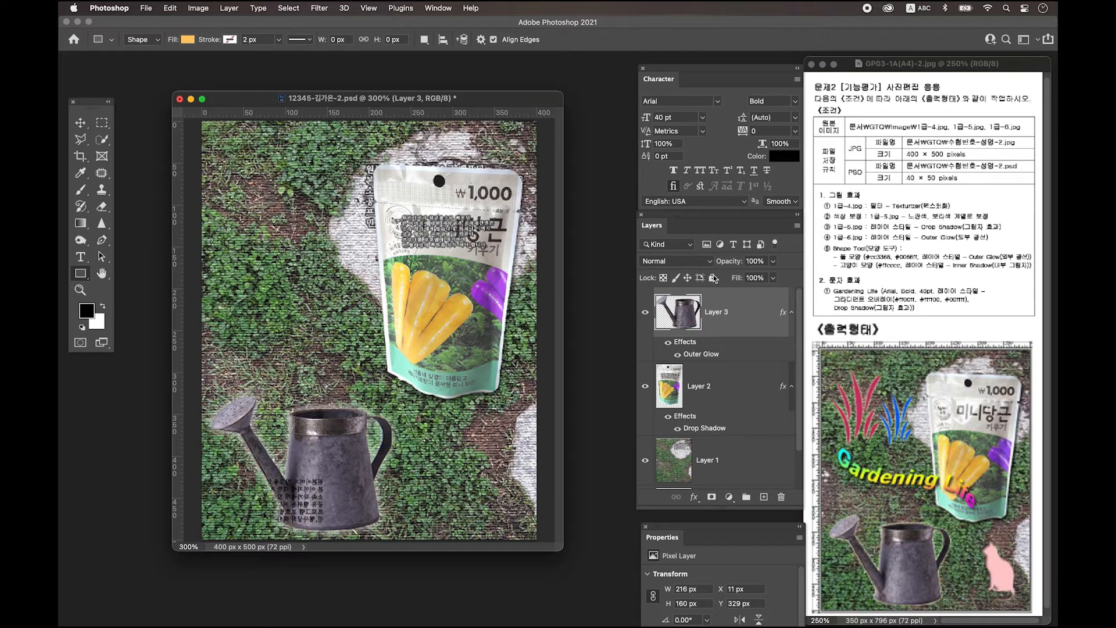
Add an empty Layer 4 and pick the grass shape in the Custom Shape tool
{"action": "left_click", "coordinate": [763, 497]}
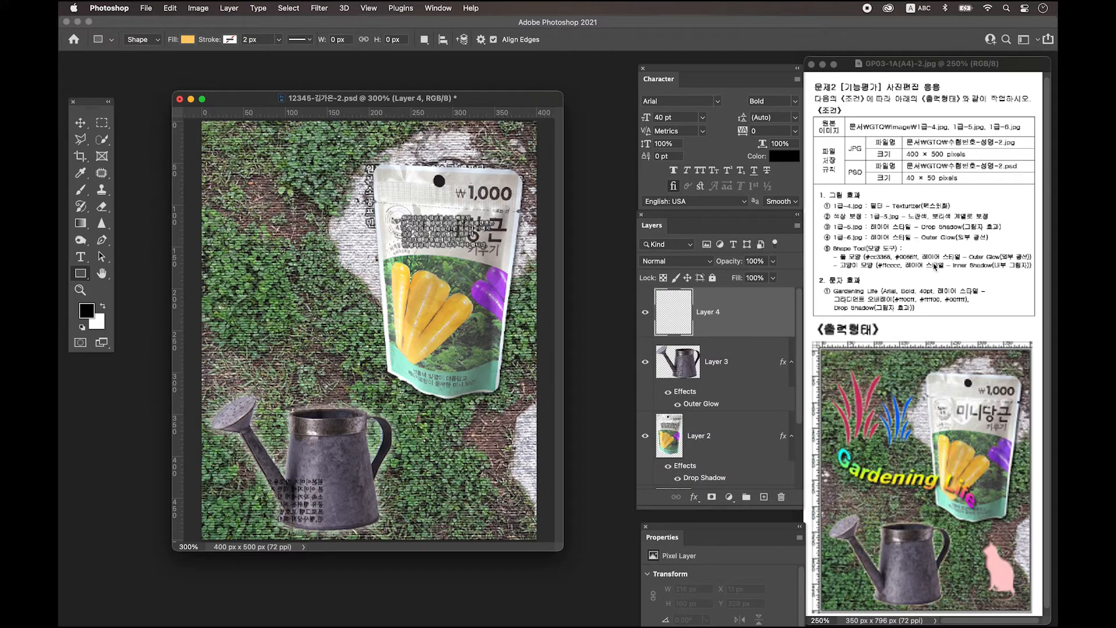
{"action": "left_click", "coordinate": [81, 277]}
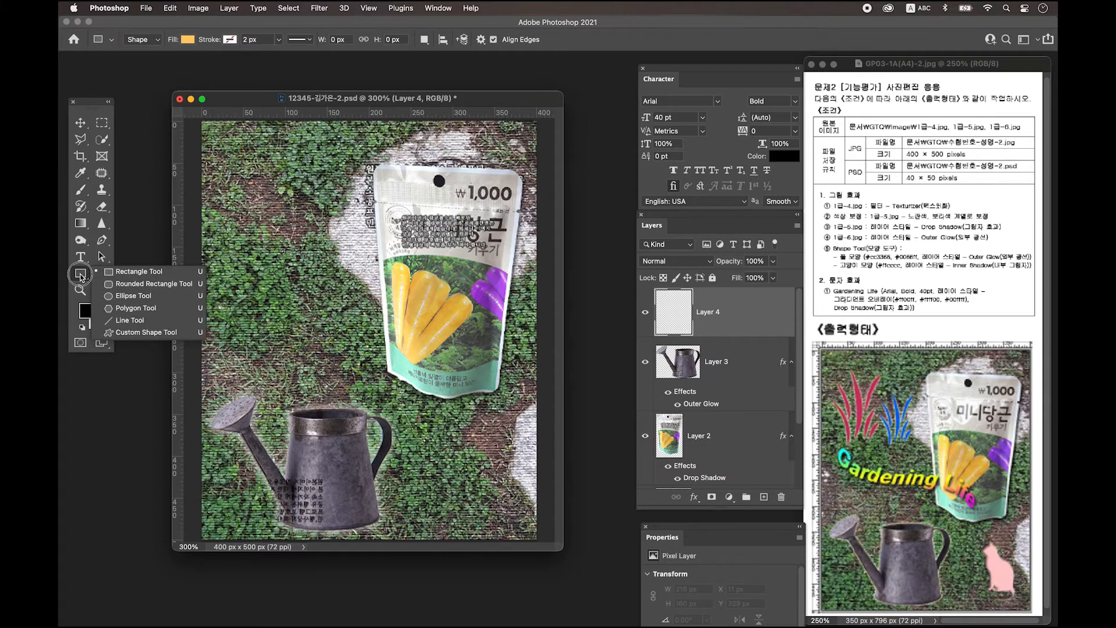
{"action": "left_click", "coordinate": [134, 333]}
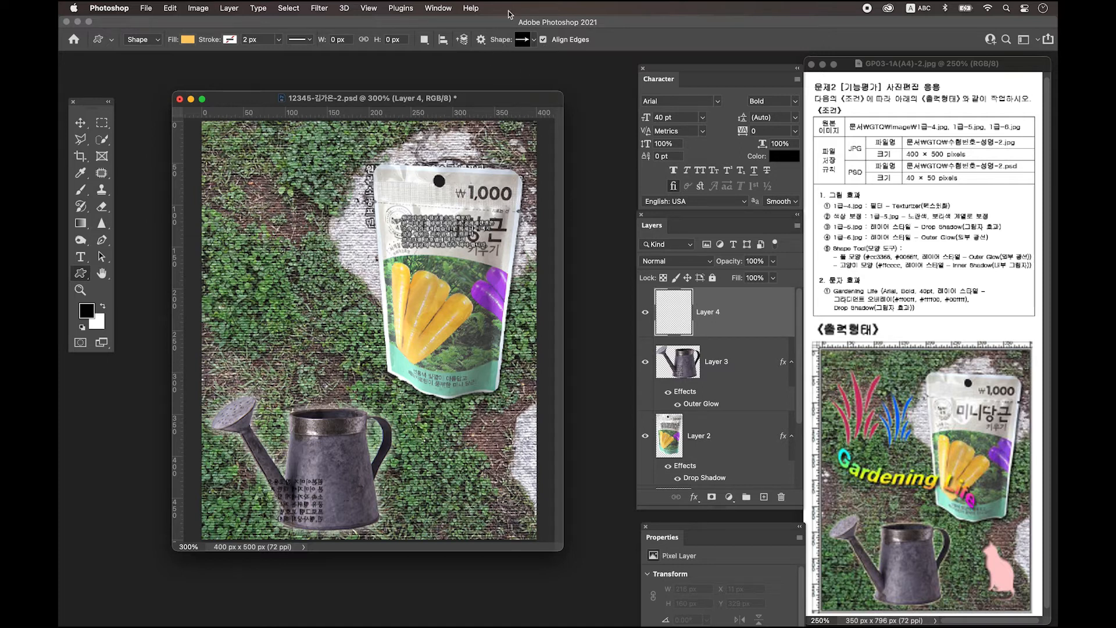
{"action": "left_click", "coordinate": [534, 40]}
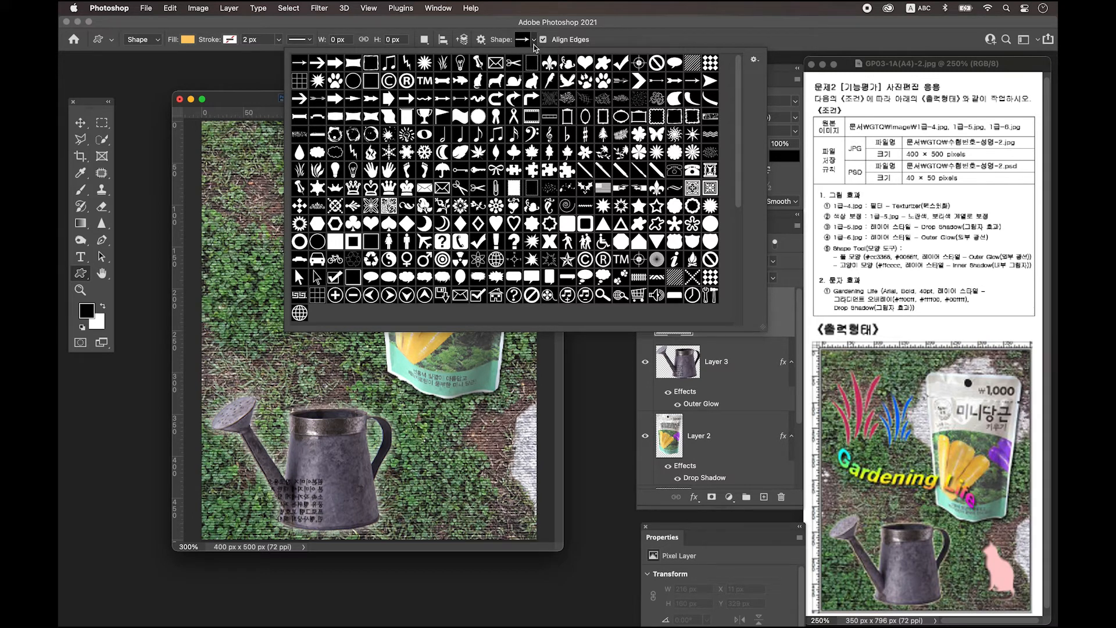
{"action": "left_click", "coordinate": [443, 62]}
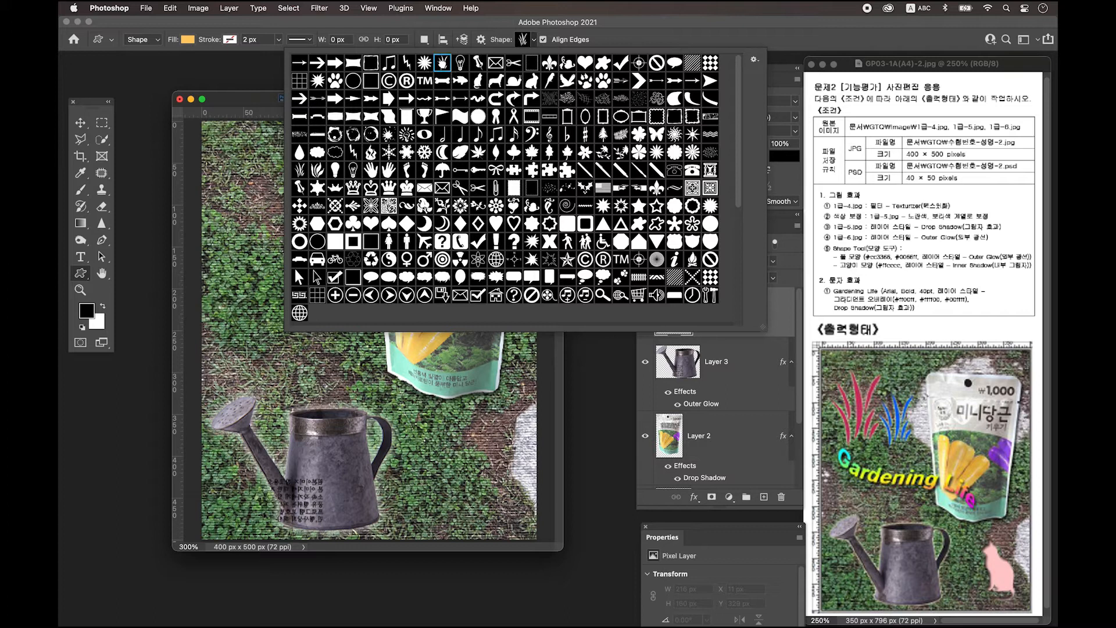
{"action": "left_click", "coordinate": [246, 101]}
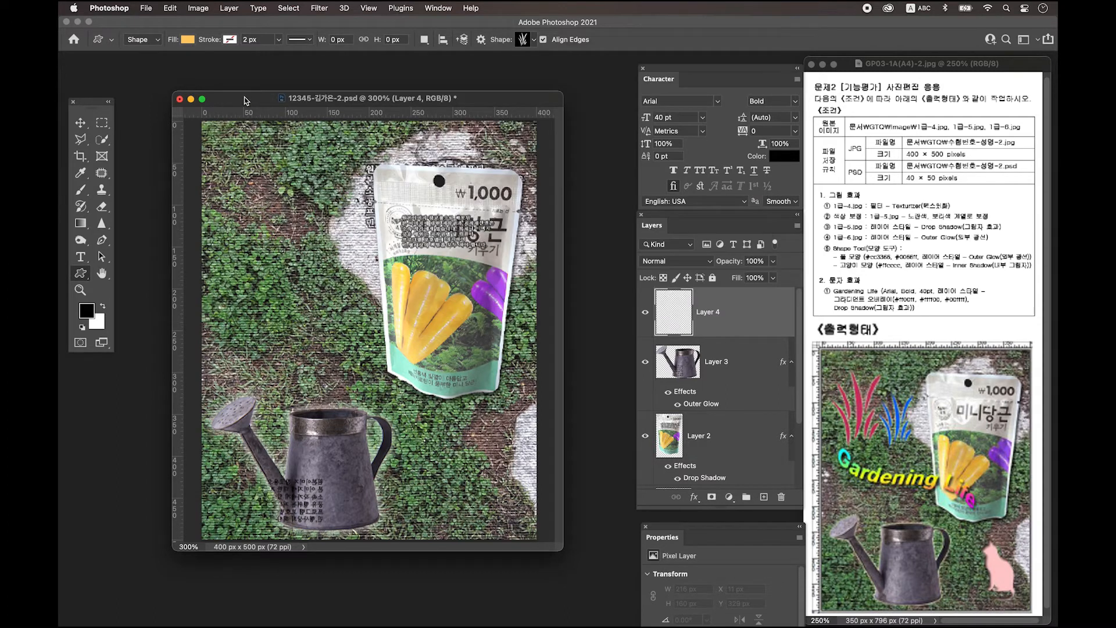
Set the custom shape's fill colour to black
{"action": "left_click", "coordinate": [187, 40]}
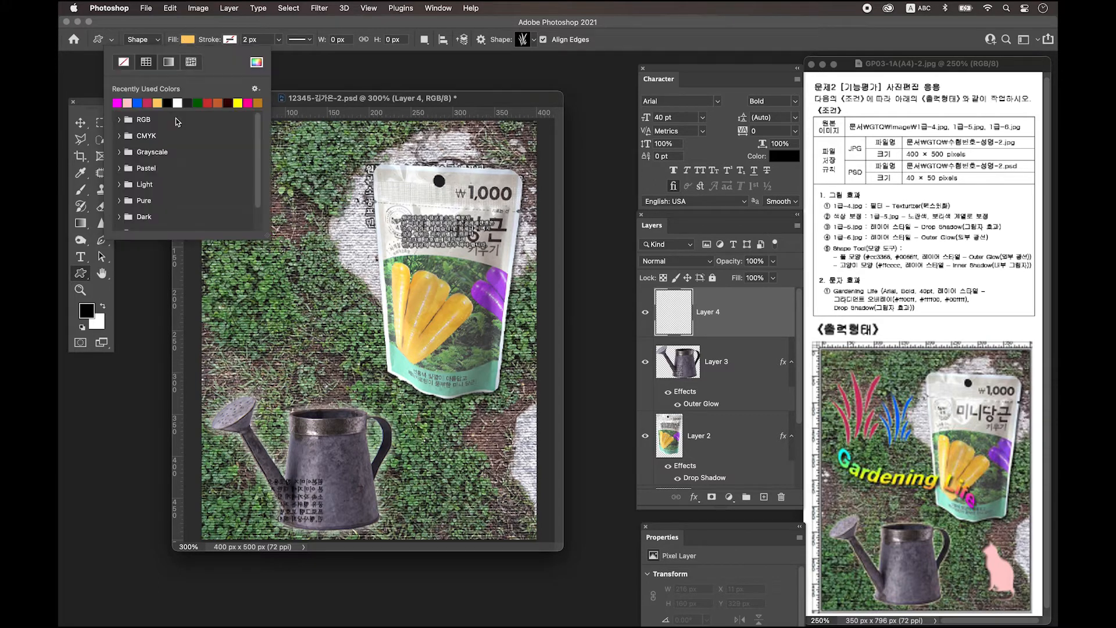
{"action": "left_click", "coordinate": [167, 102]}
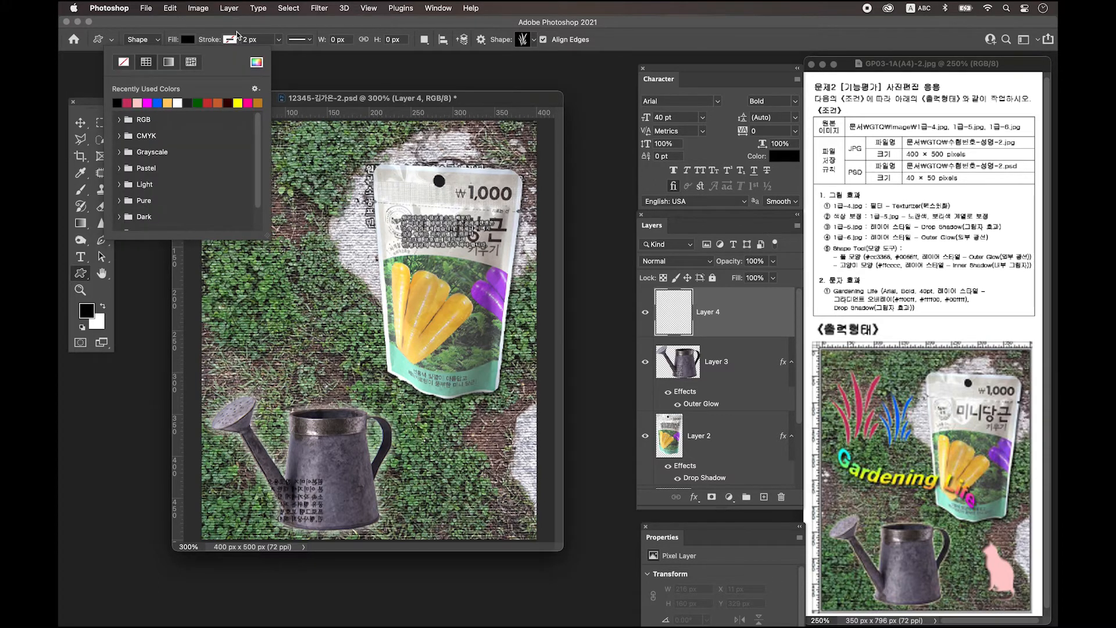
{"action": "left_click", "coordinate": [221, 31]}
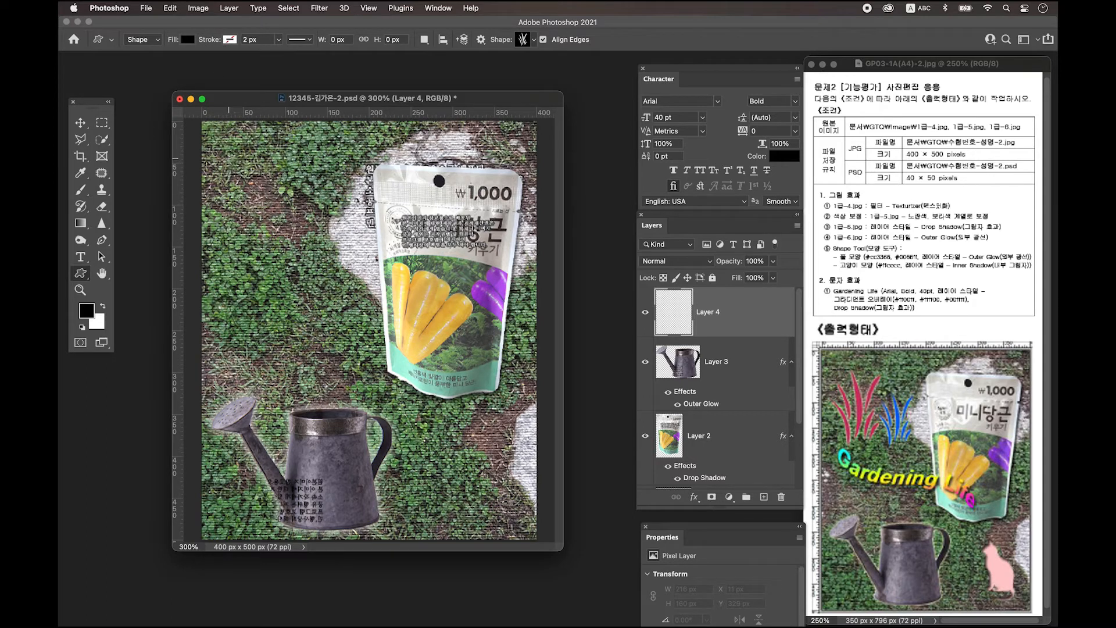
Draw a black grass shape at upper left, then place a duplicate just to its right
{"action": "left_click_drag", "start_coordinate": [238, 154], "coordinate": [317, 274]}
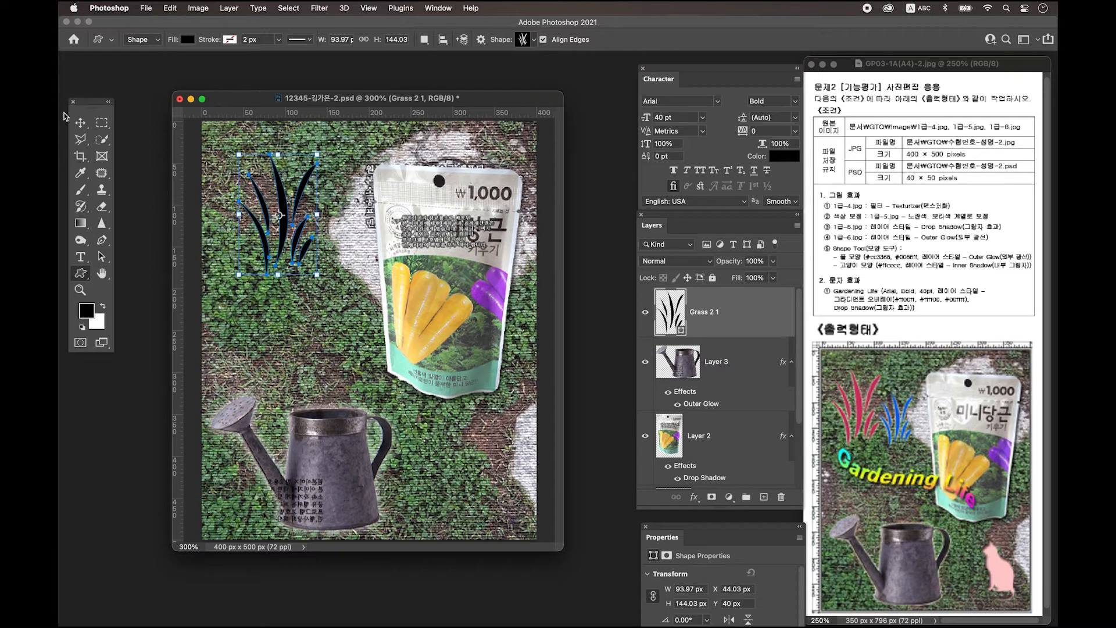
{"action": "left_click", "coordinate": [81, 123]}
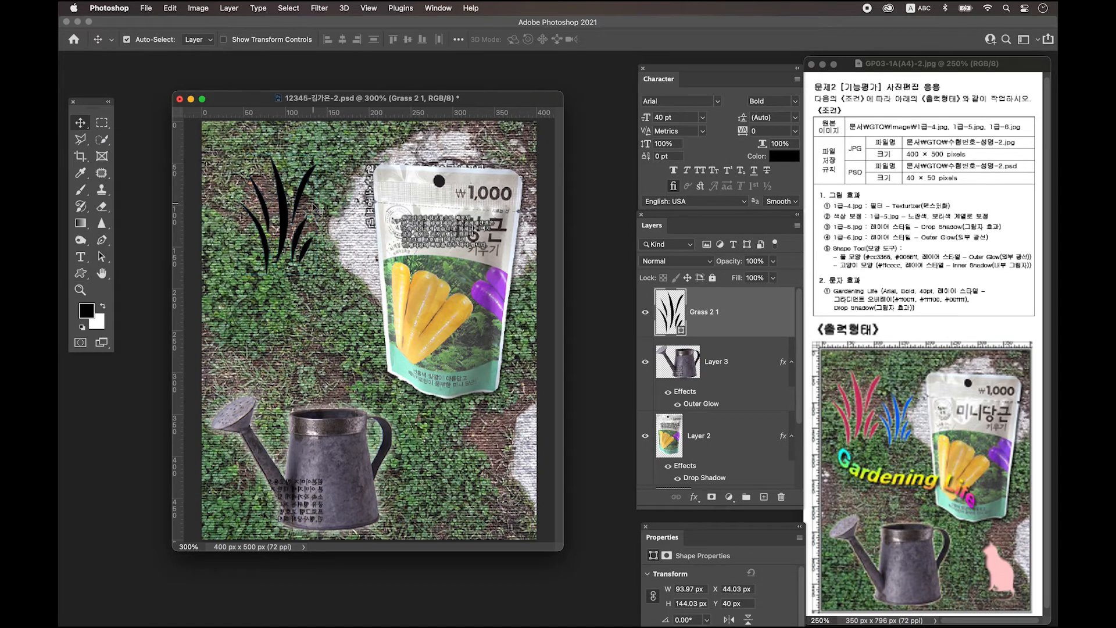
{"action": "left_click_drag", "start_coordinate": [286, 208], "coordinate": [264, 190]}
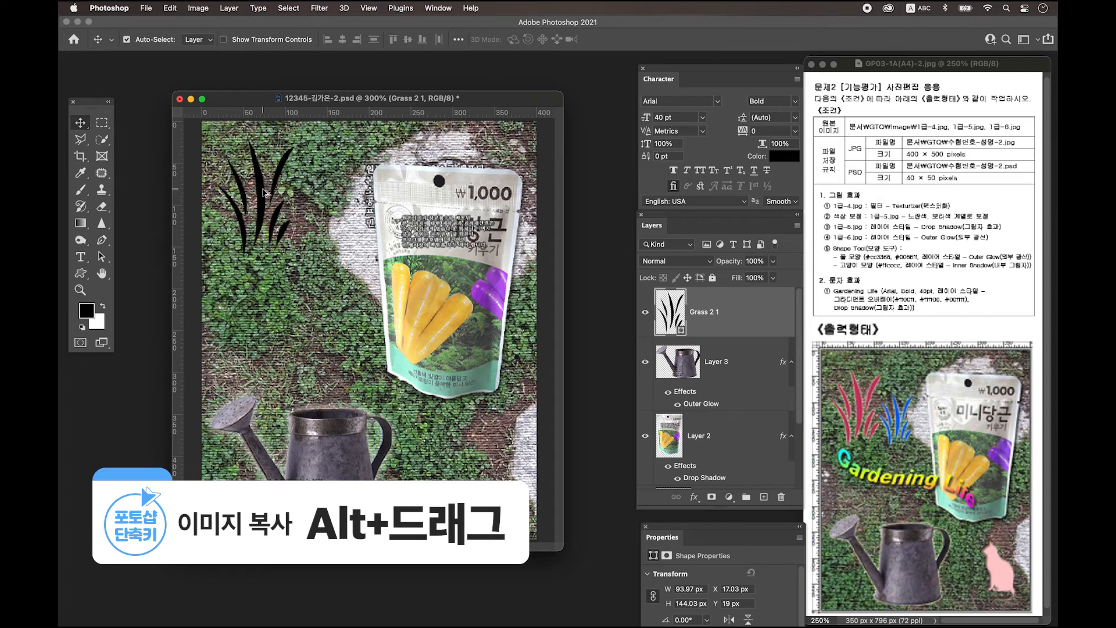
{"action": "left_click_drag", "start_coordinate": [265, 191], "coordinate": [344, 192]}
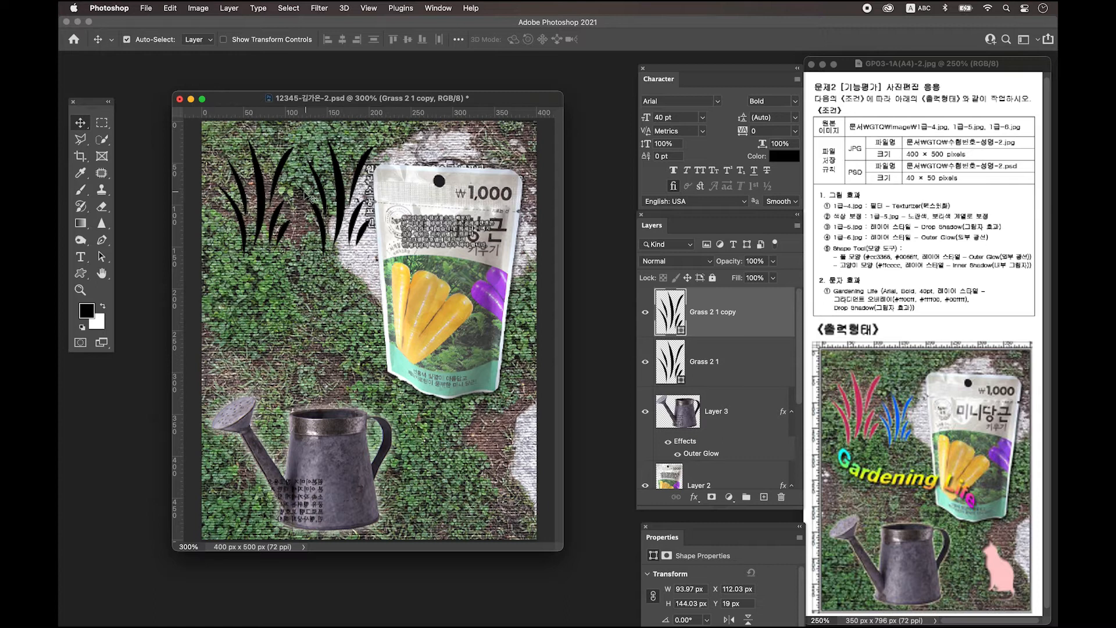
{"action": "left_click", "coordinate": [269, 196]}
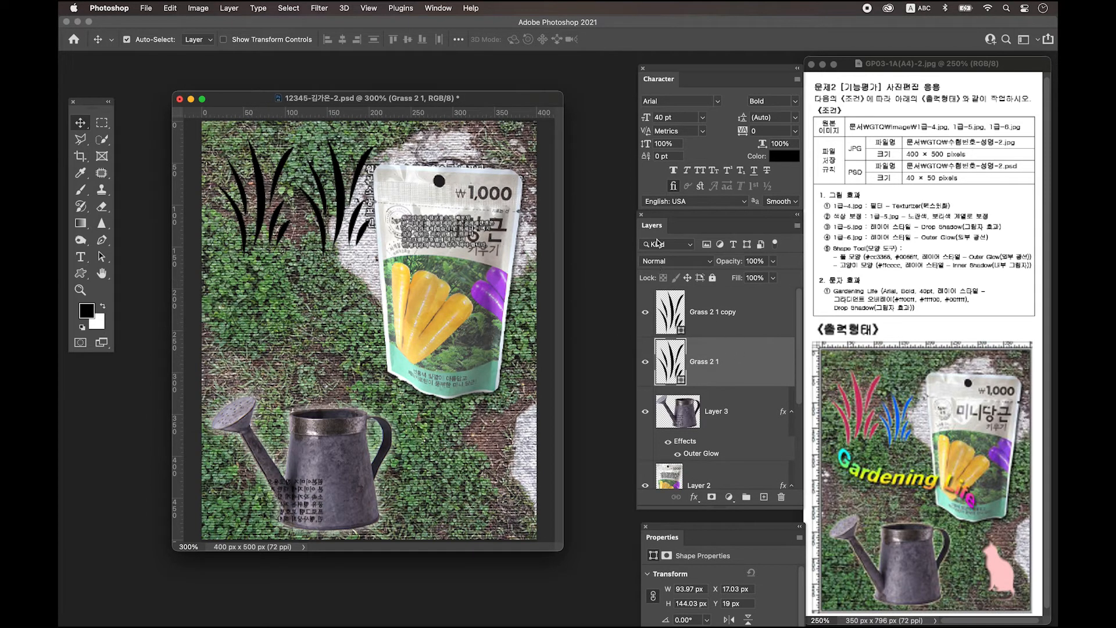
Change Grass 2 1's fill colour to #cc3366 and open its Layer Style dialog
{"action": "double_click", "coordinate": [672, 368]}
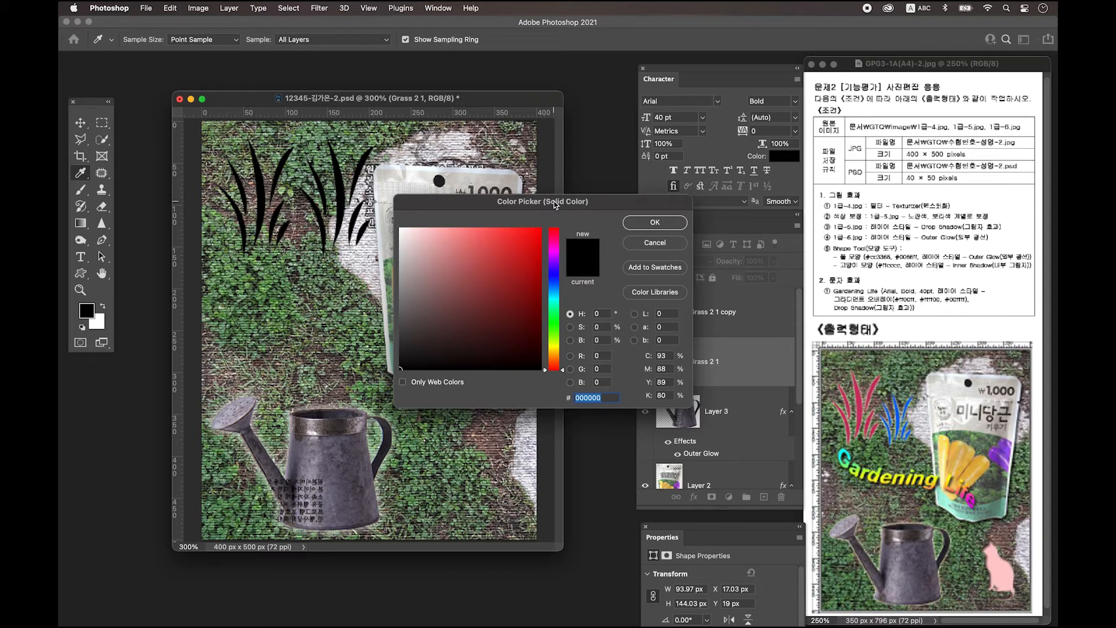
{"action": "type", "text": "cc"}
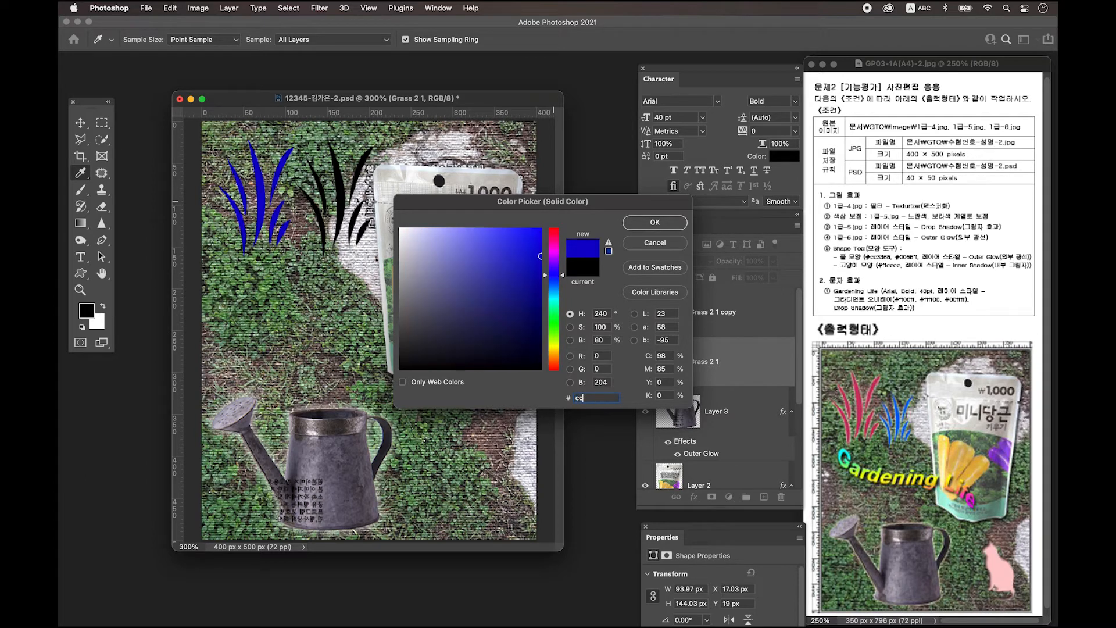
{"action": "type", "text": "3366"}
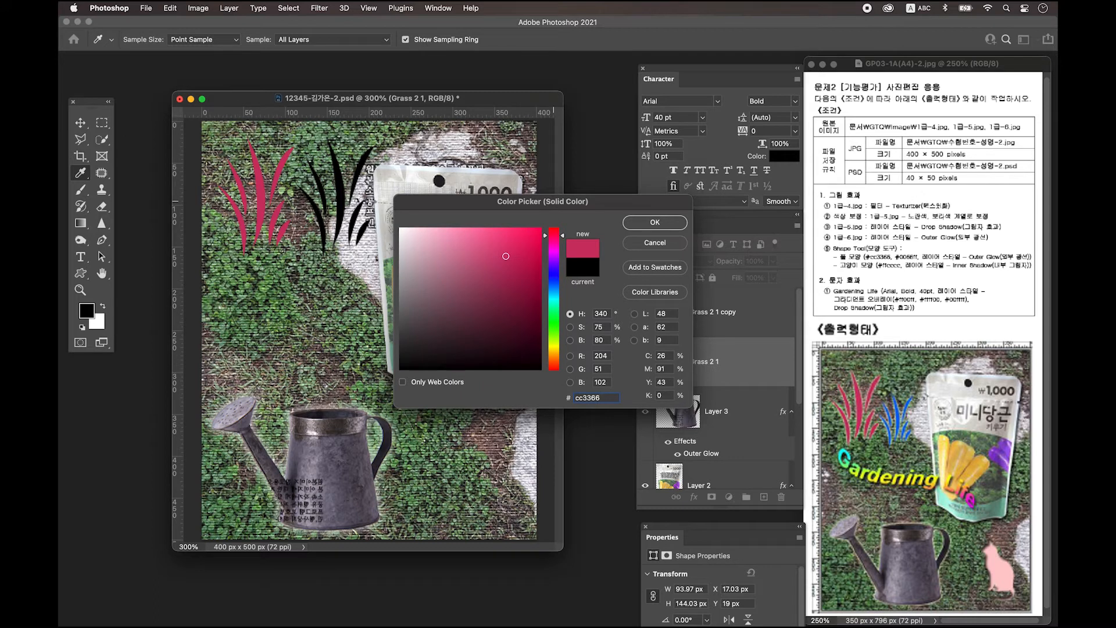
{"action": "left_click", "coordinate": [655, 223]}
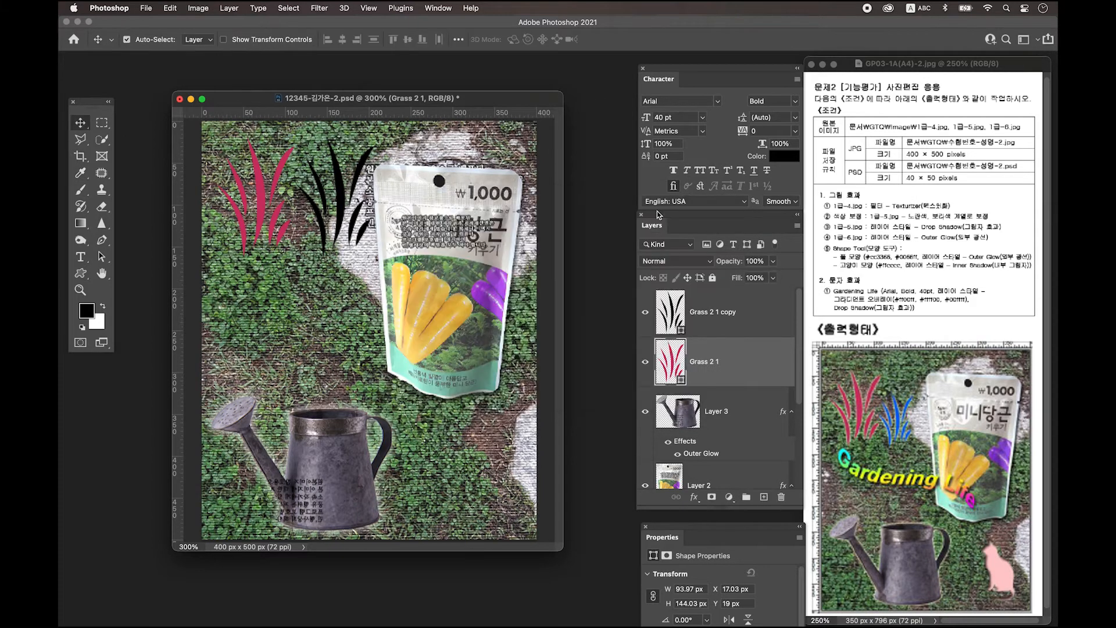
{"action": "double_click", "coordinate": [753, 365]}
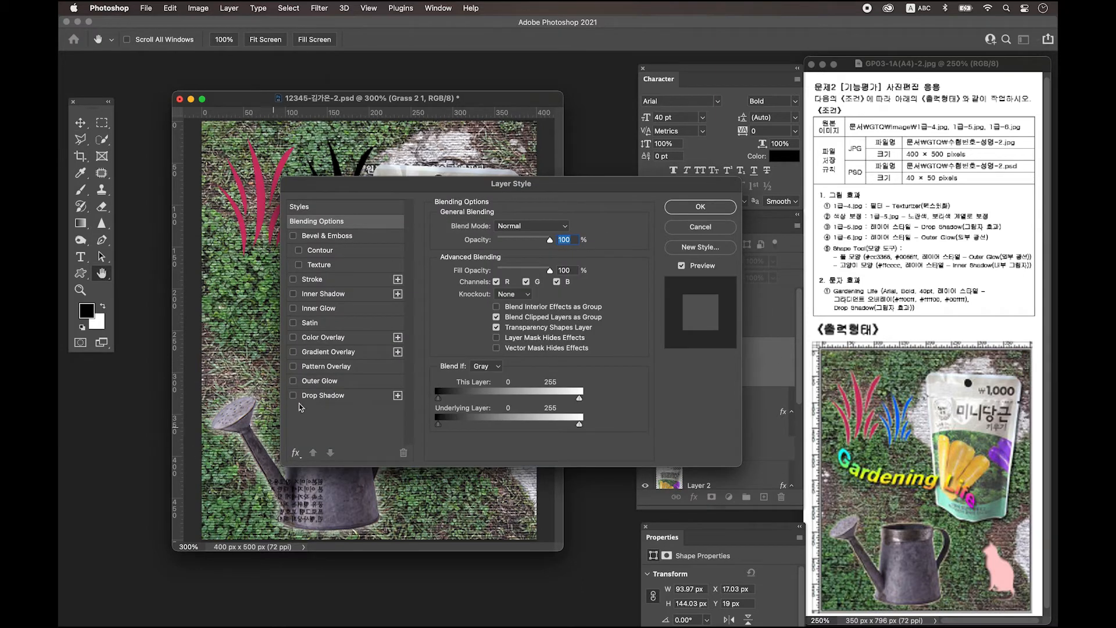
Apply an Outer Glow to the red Grass 2 1 layer, then select the black grass copy
{"action": "left_click", "coordinate": [329, 383]}
{"action": "left_click", "coordinate": [713, 208]}
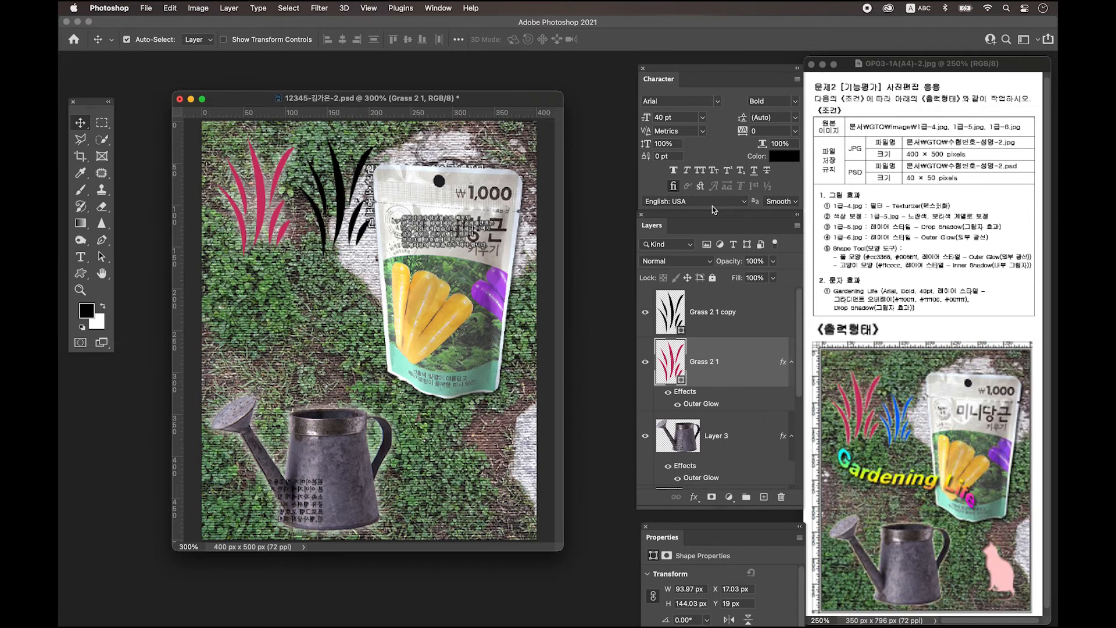
{"action": "left_click", "coordinate": [357, 175]}
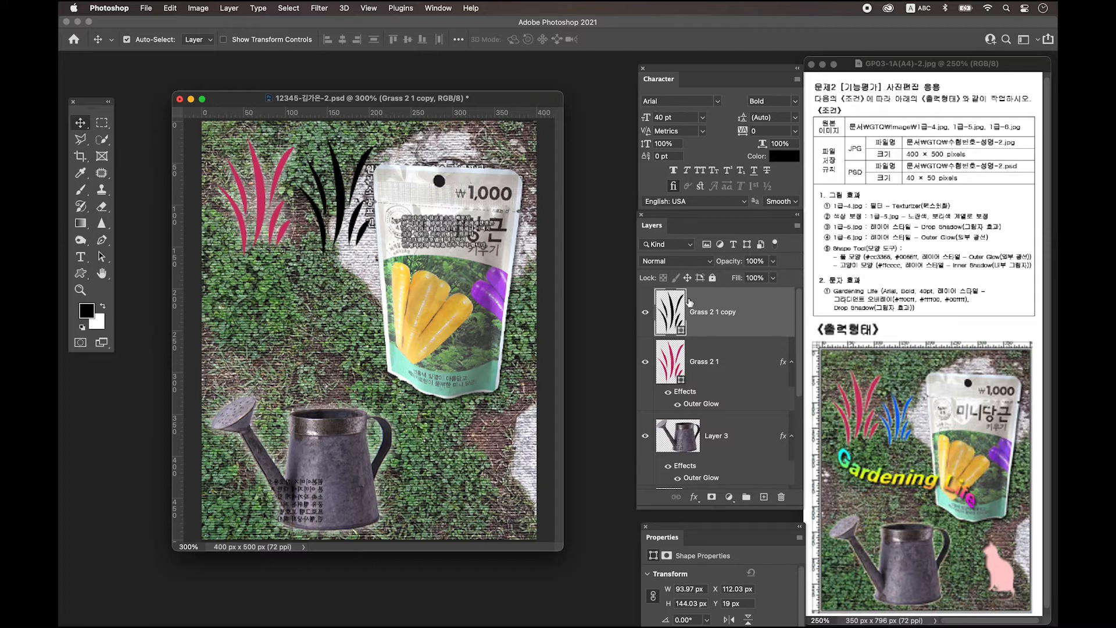
Change the fill of Grass 2 1 copy to blue #0066ff
{"action": "double_click", "coordinate": [664, 313]}
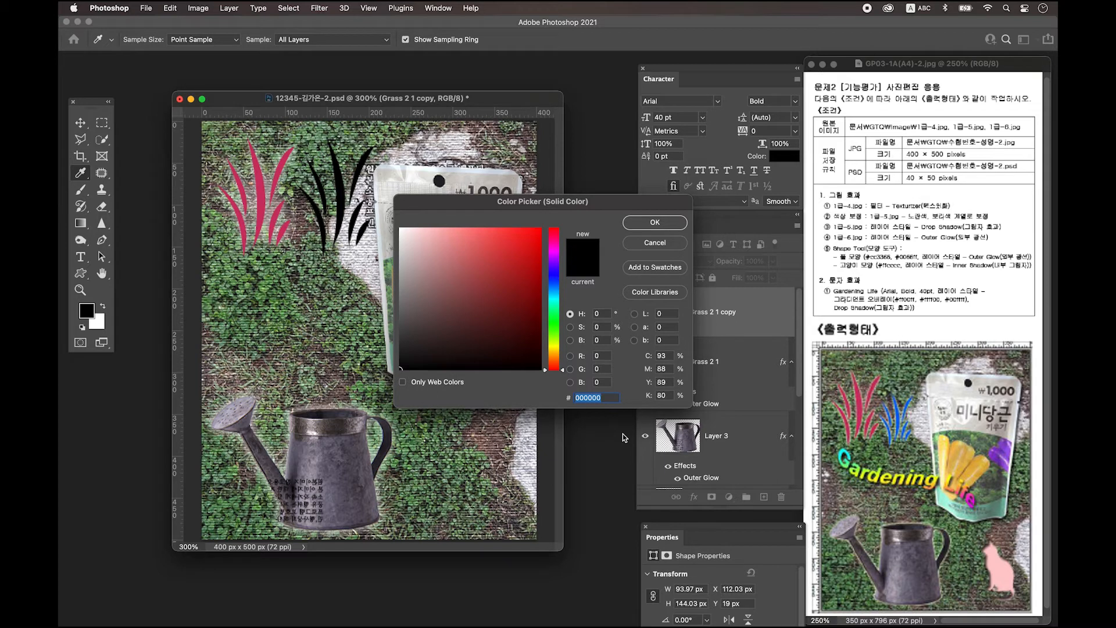
{"action": "type", "text": "0066"}
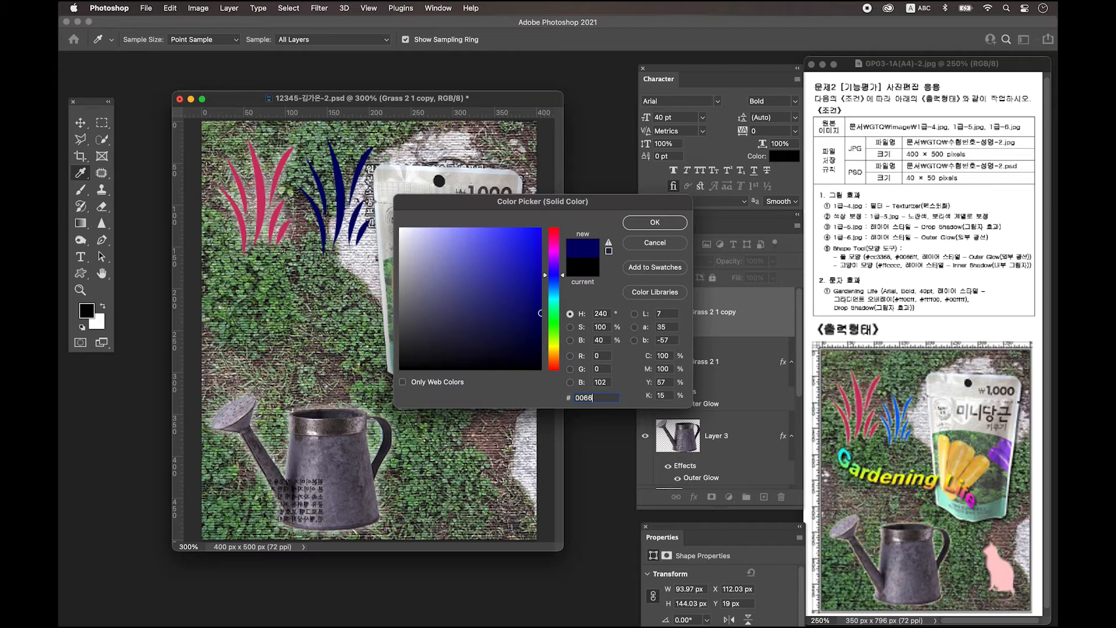
{"action": "type", "text": "ff"}
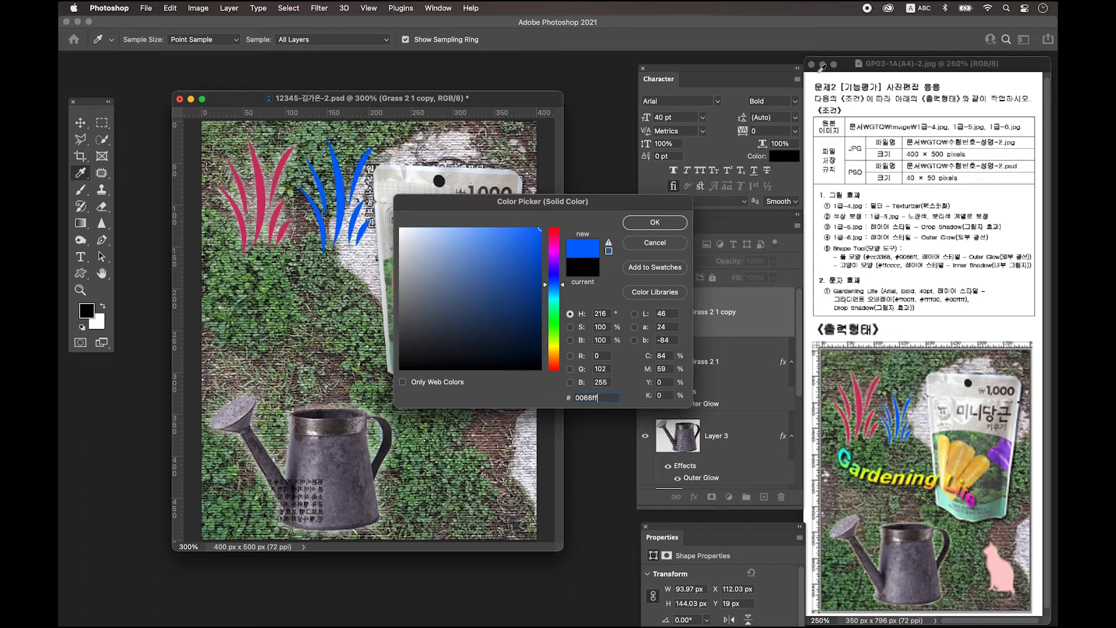
{"action": "left_click", "coordinate": [668, 223]}
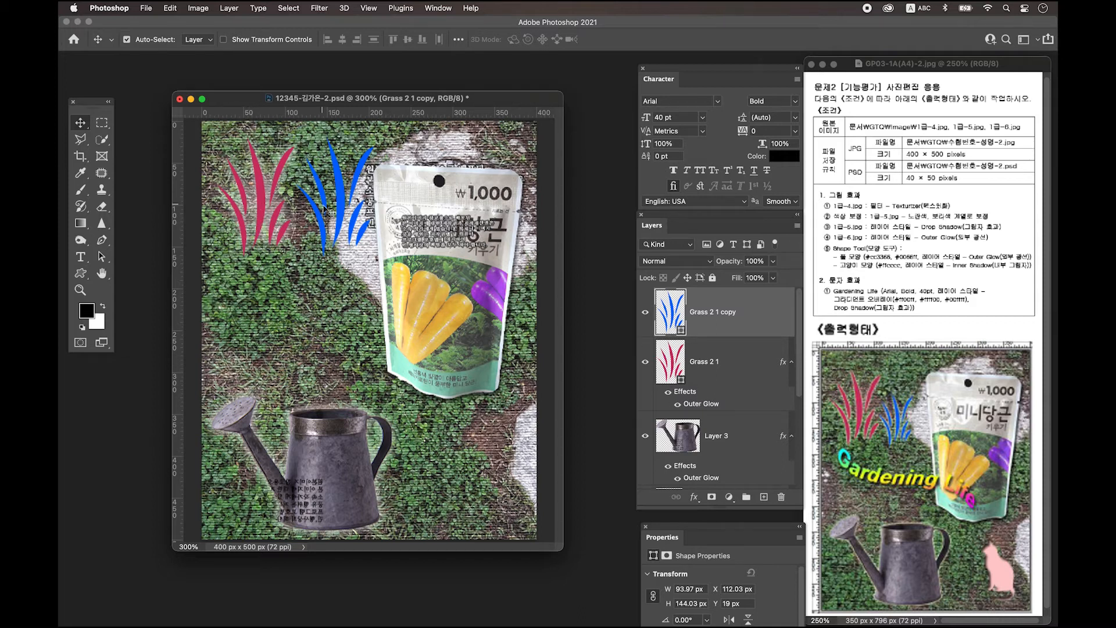
Duplicate Grass 2 1's Outer Glow onto Grass 2 1 copy and add an empty layer on top
{"action": "left_click", "coordinate": [689, 395]}
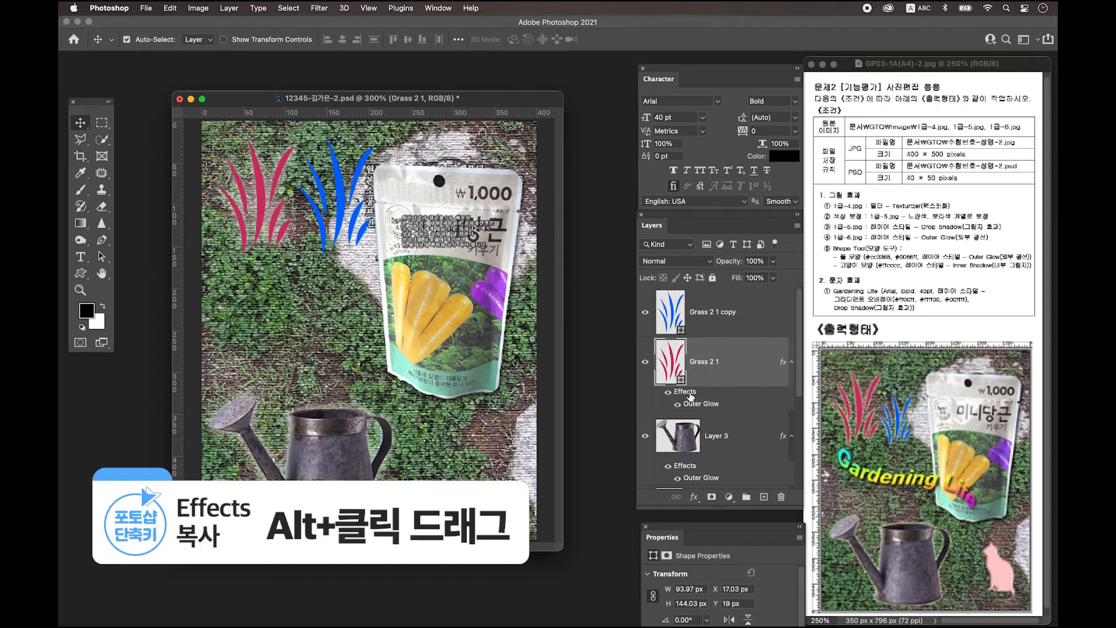
{"action": "left_click_drag", "start_coordinate": [691, 396], "coordinate": [678, 317]}
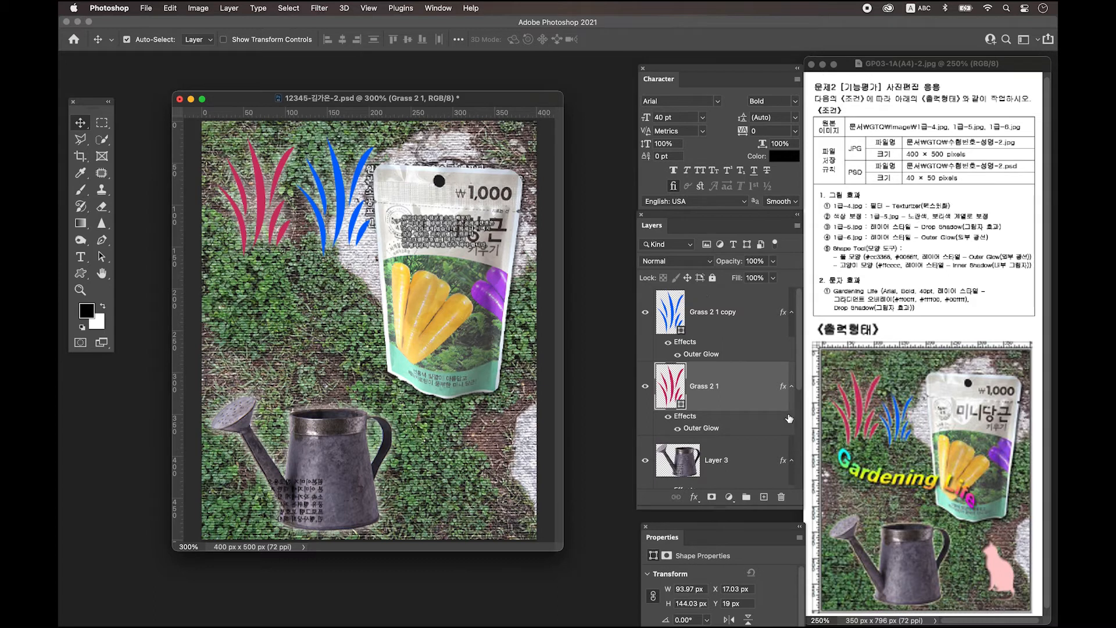
{"action": "key", "text": "alt+bracketright"}
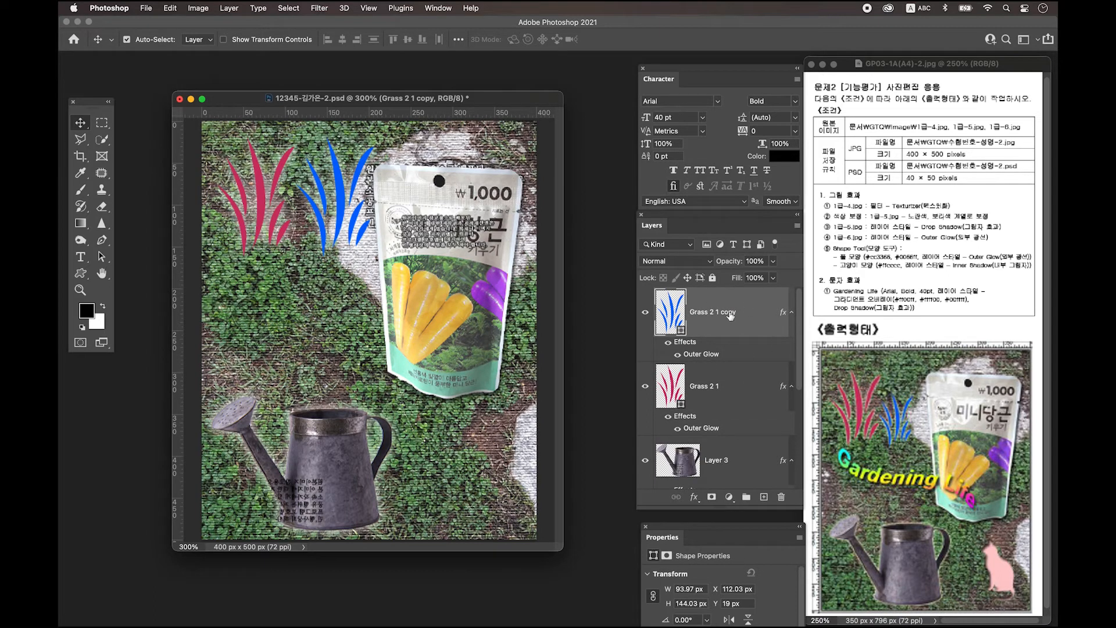
{"action": "left_click", "coordinate": [764, 499]}
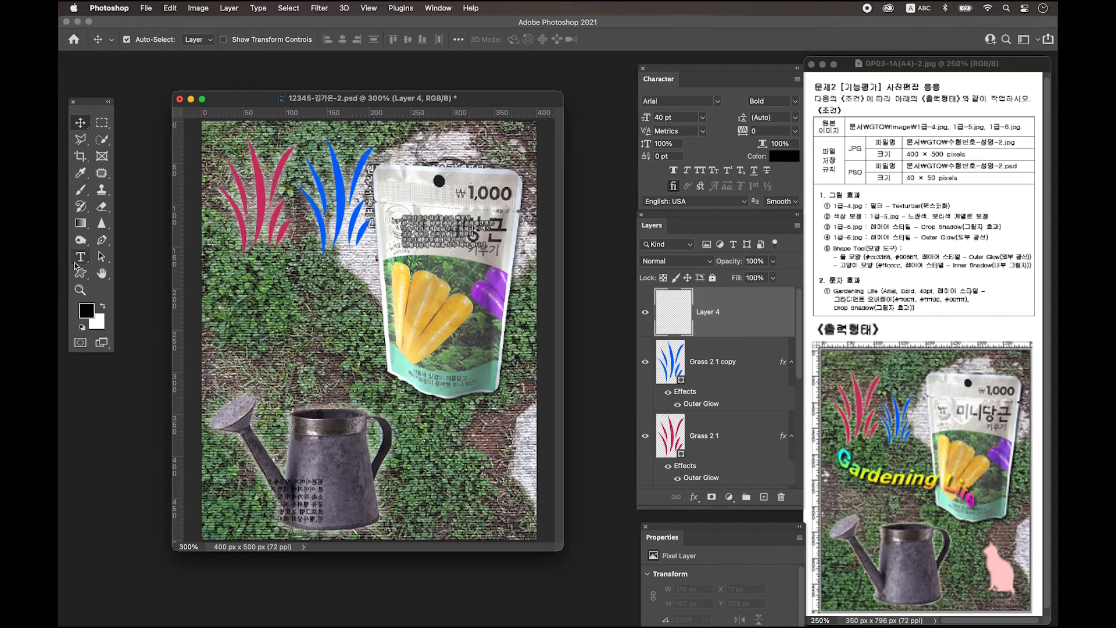
Choose the cat preset shape and draw it as Cat 1, 80 × 149 px, beside the watering can
{"action": "left_click", "coordinate": [85, 276]}
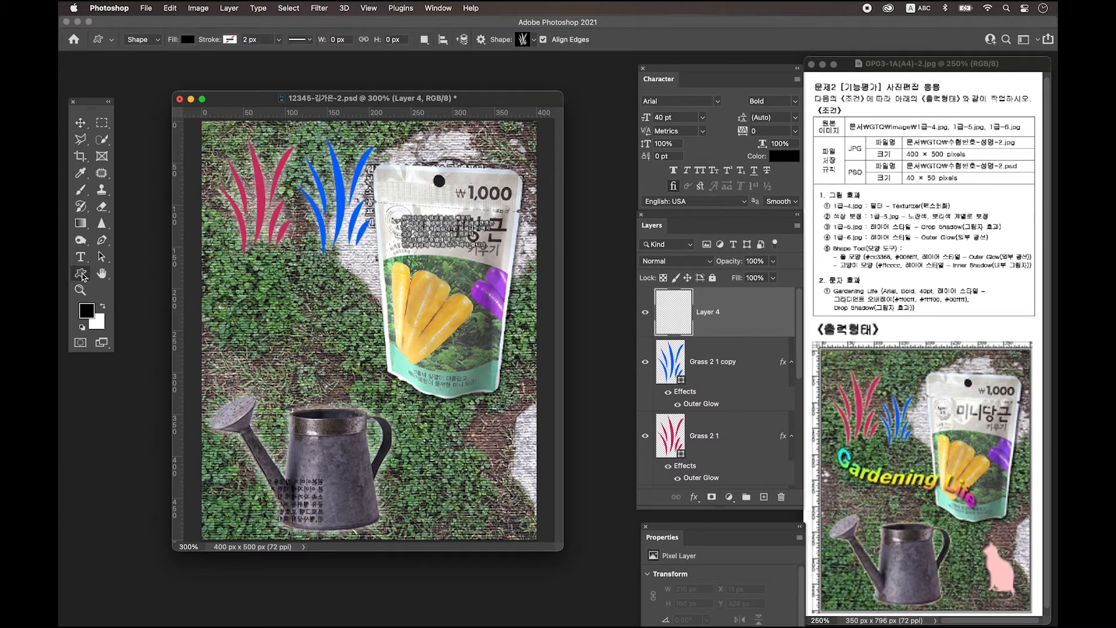
{"action": "left_click", "coordinate": [525, 42]}
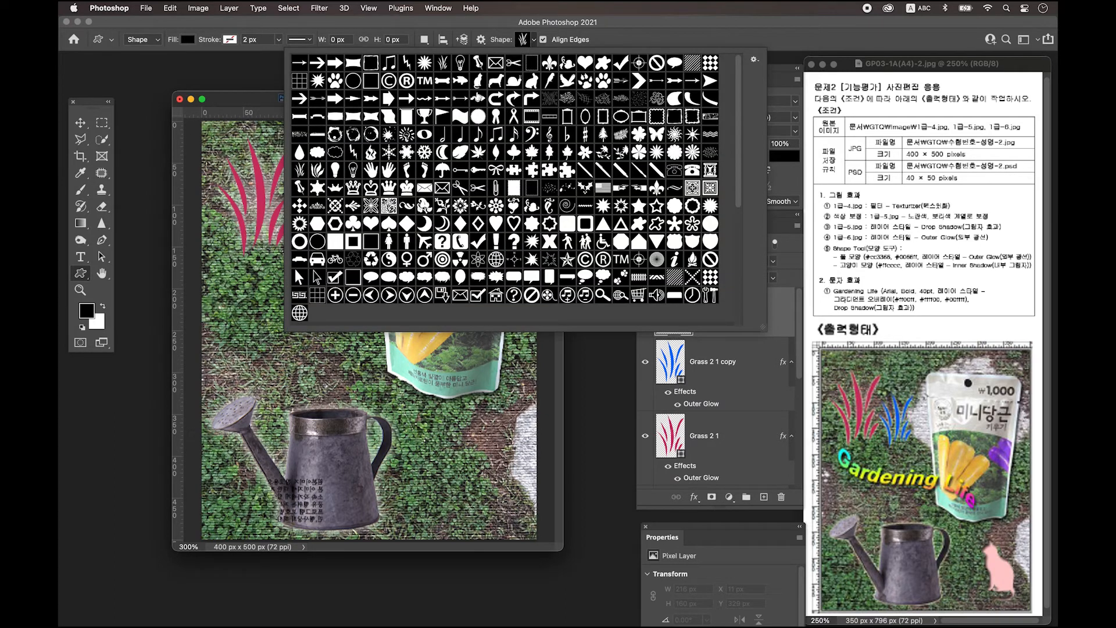
{"action": "left_click", "coordinate": [479, 81]}
{"action": "left_click", "coordinate": [251, 103]}
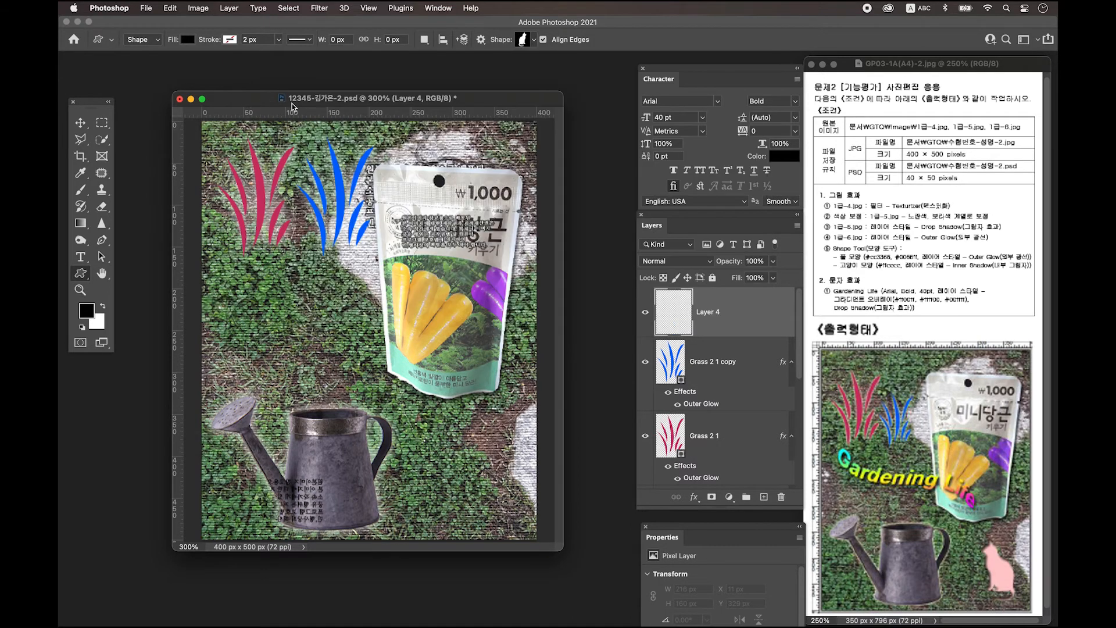
{"action": "left_click_drag", "start_coordinate": [440, 405], "coordinate": [502, 528]}
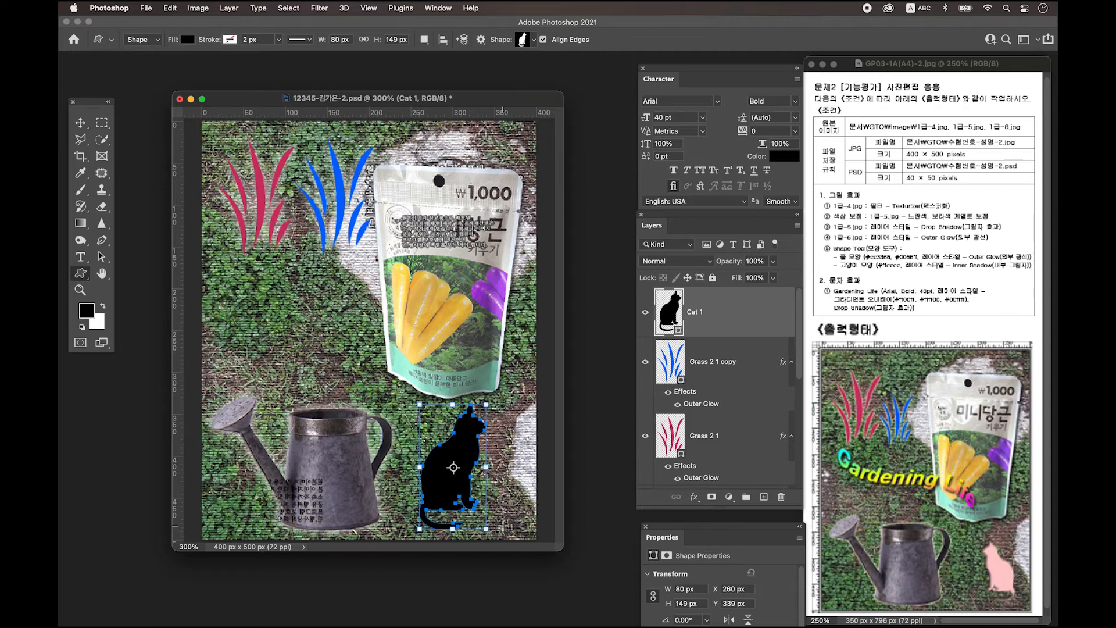
Flip Cat 1 horizontally and shrink it to 56.97 × 115 px in the lower-right corner
{"action": "key", "text": "super+t"}
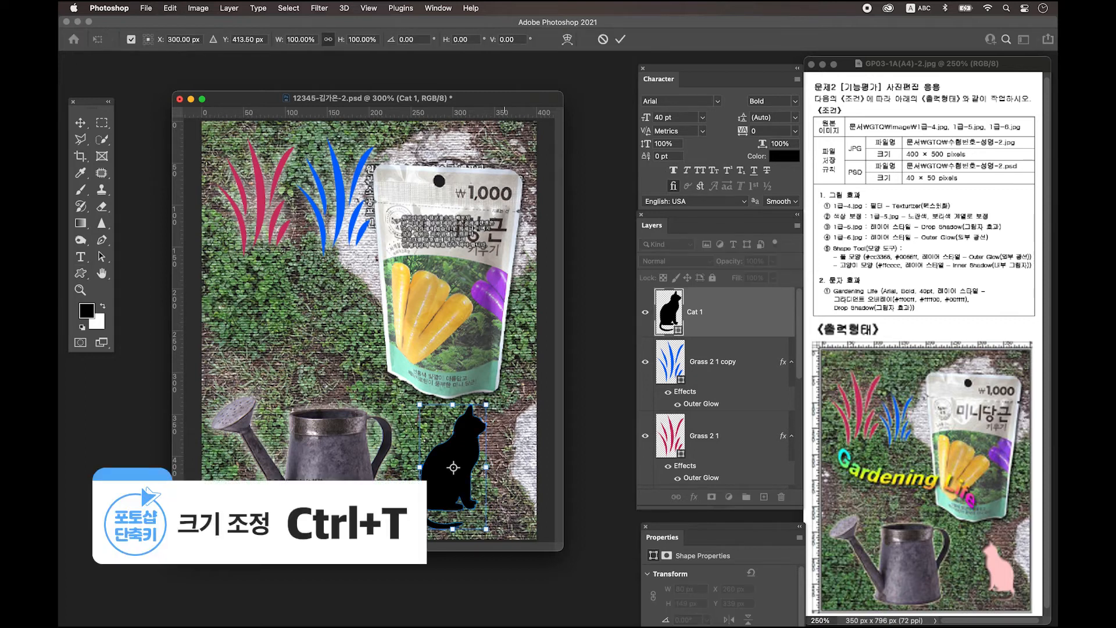
{"action": "right_click", "coordinate": [464, 454]}
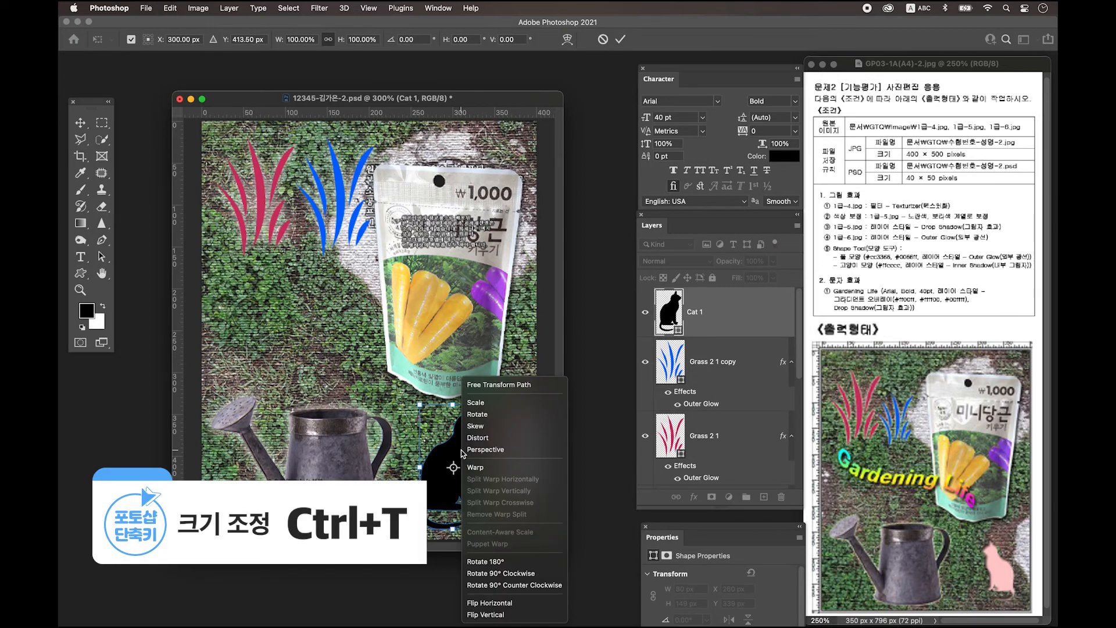
{"action": "left_click", "coordinate": [514, 605]}
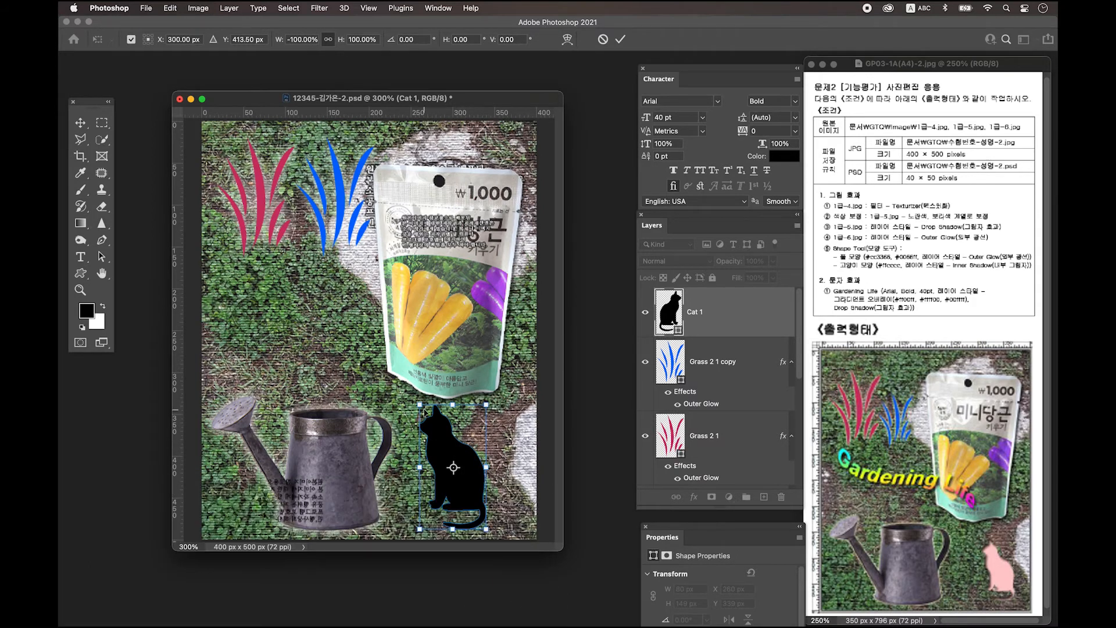
{"action": "left_click_drag", "start_coordinate": [420, 402], "coordinate": [438, 432]}
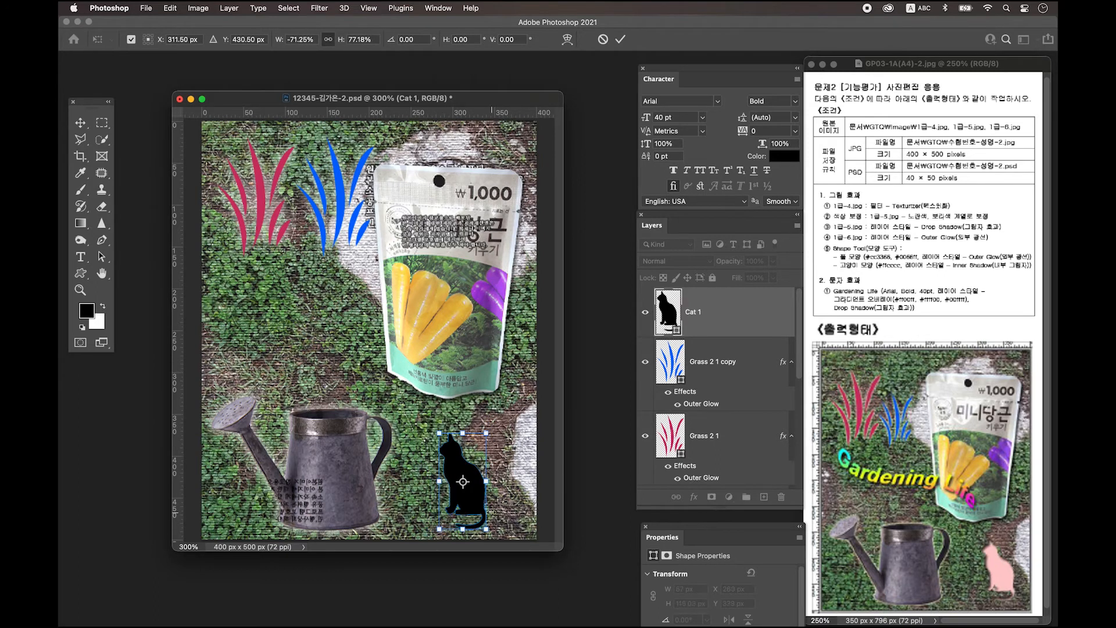
{"action": "left_click_drag", "start_coordinate": [474, 499], "coordinate": [492, 494]}
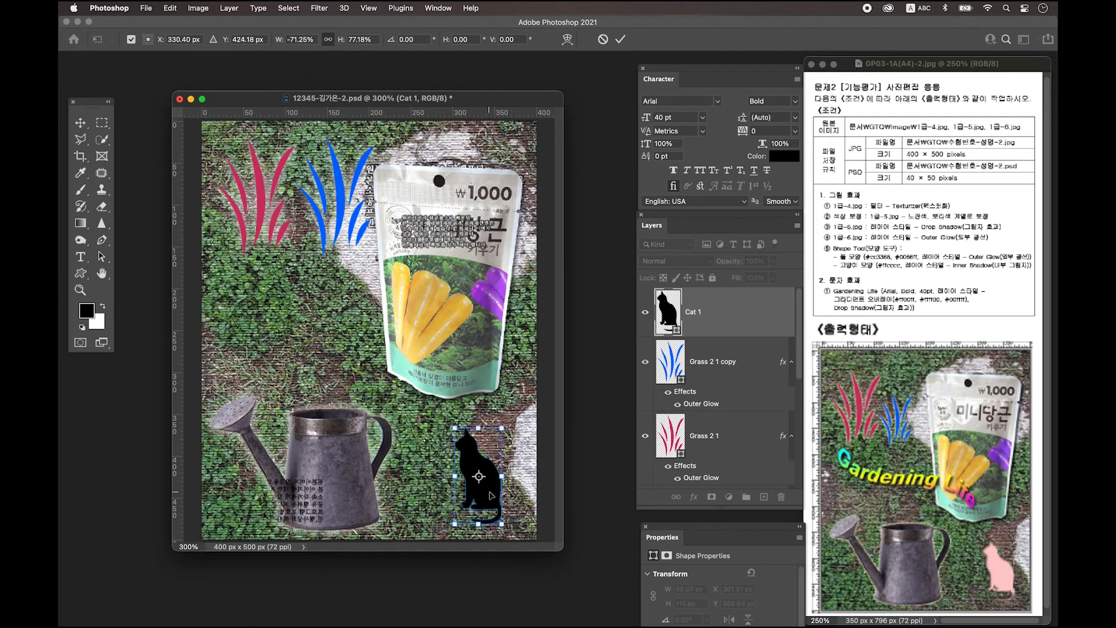
{"action": "key", "text": "Return"}
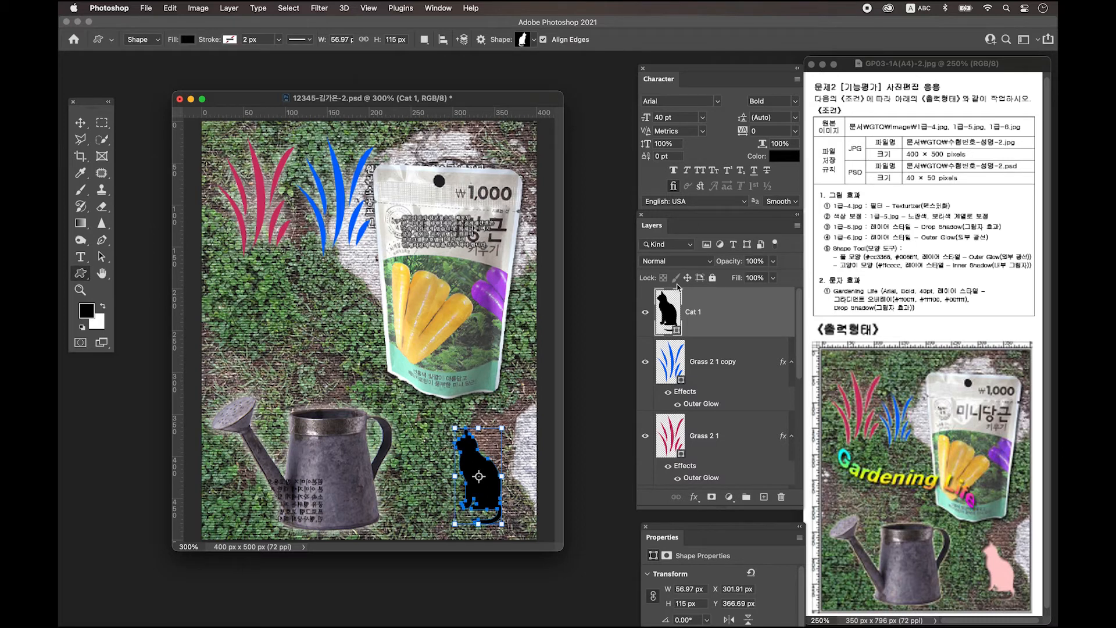
Fill Cat 1 with pale pink #ffcccc and open its Layer Style dialog
{"action": "double_click", "coordinate": [670, 313]}
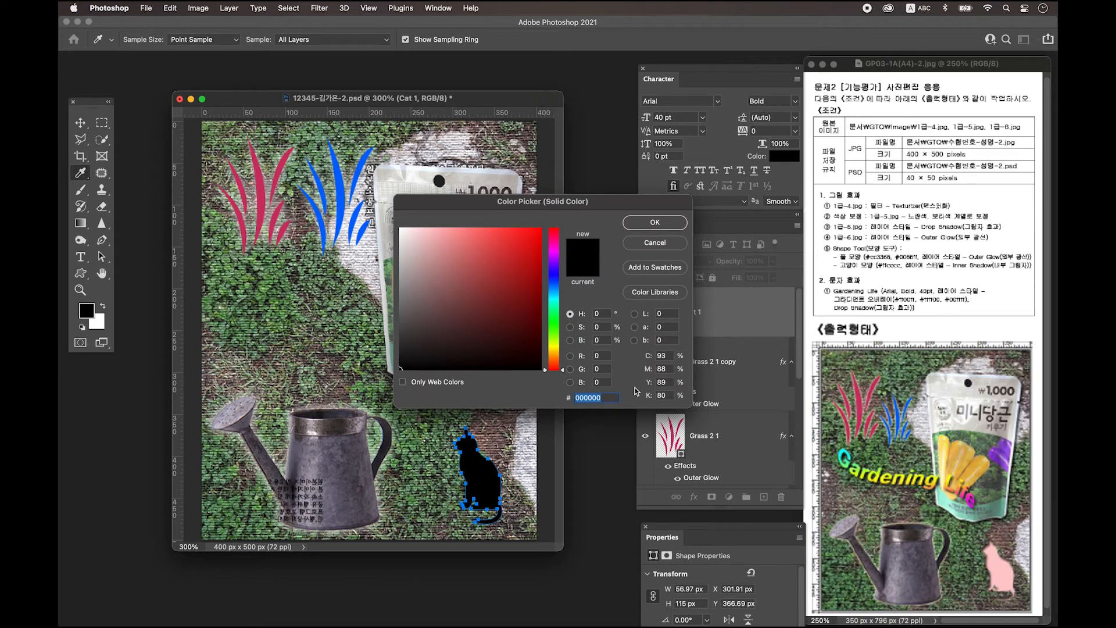
{"action": "type", "text": "ffcccc"}
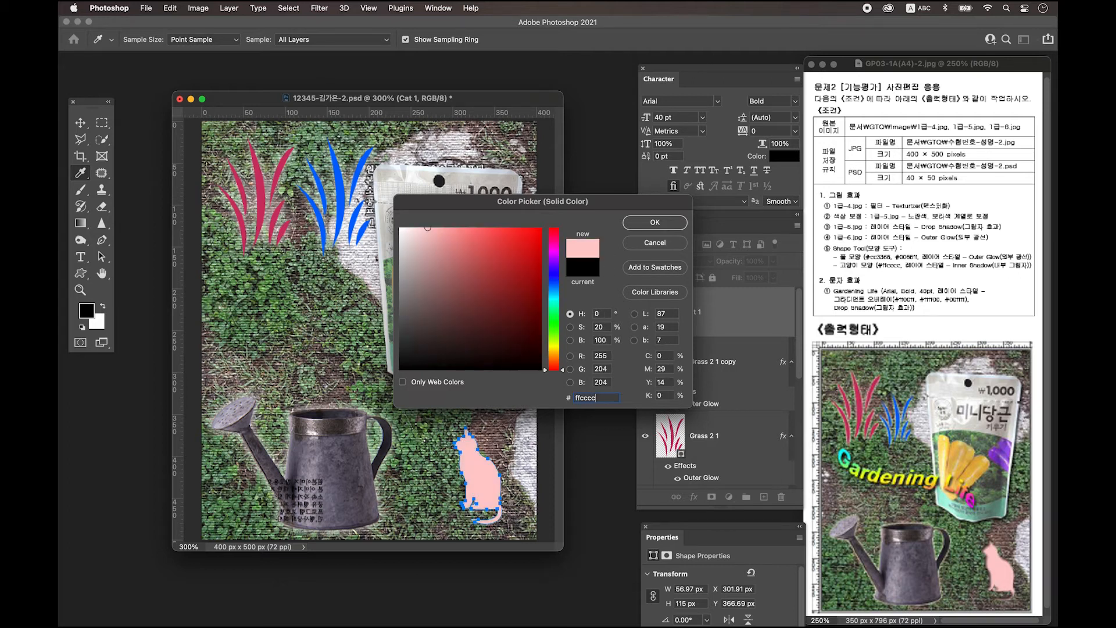
{"action": "key", "text": "Return"}
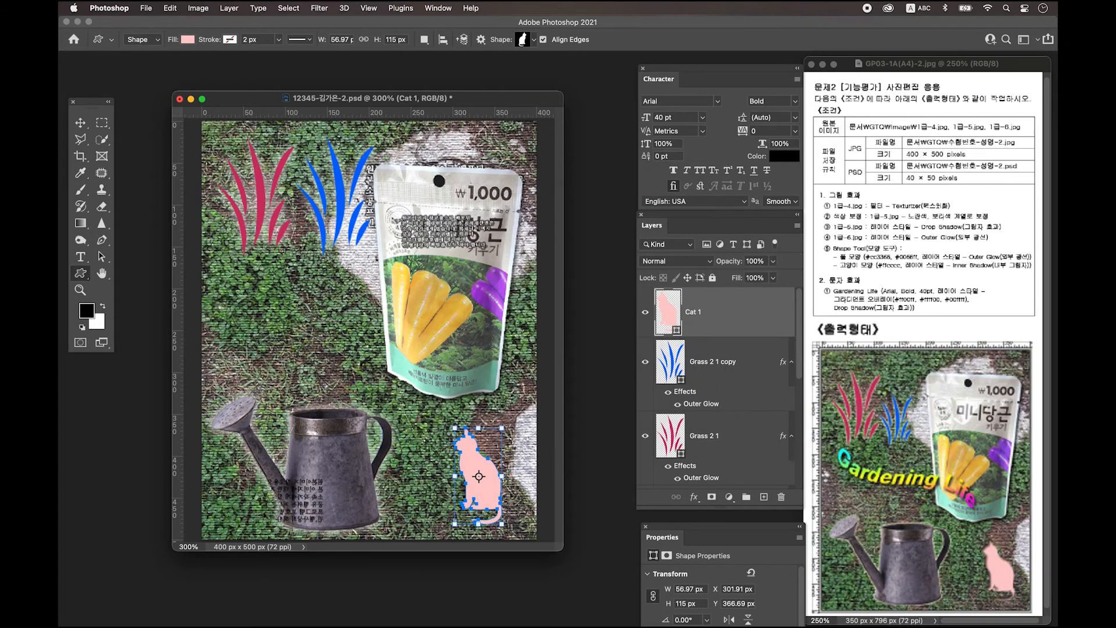
{"action": "double_click", "coordinate": [759, 314]}
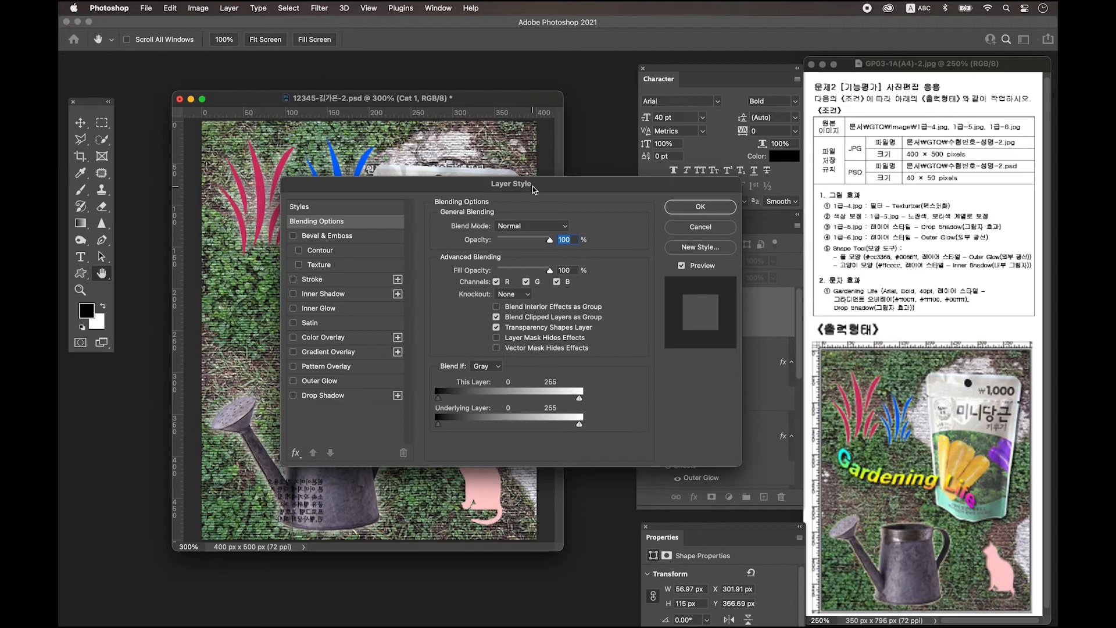
Give Cat 1 an Inner Shadow effect and scale down the blue grass shape
{"action": "left_click", "coordinate": [324, 295]}
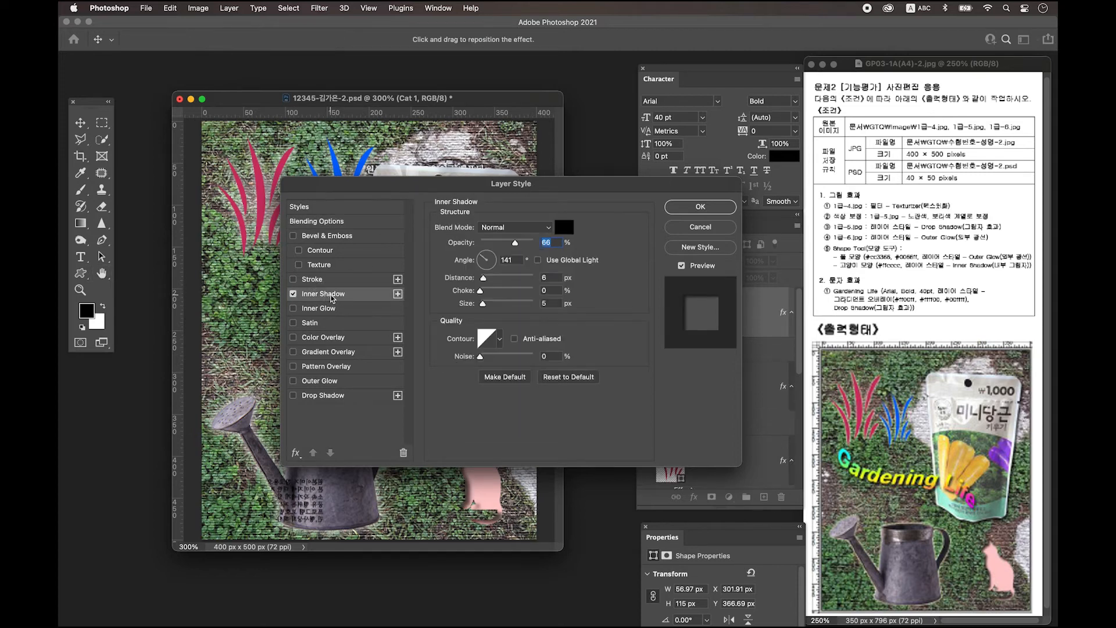
{"action": "left_click", "coordinate": [702, 207]}
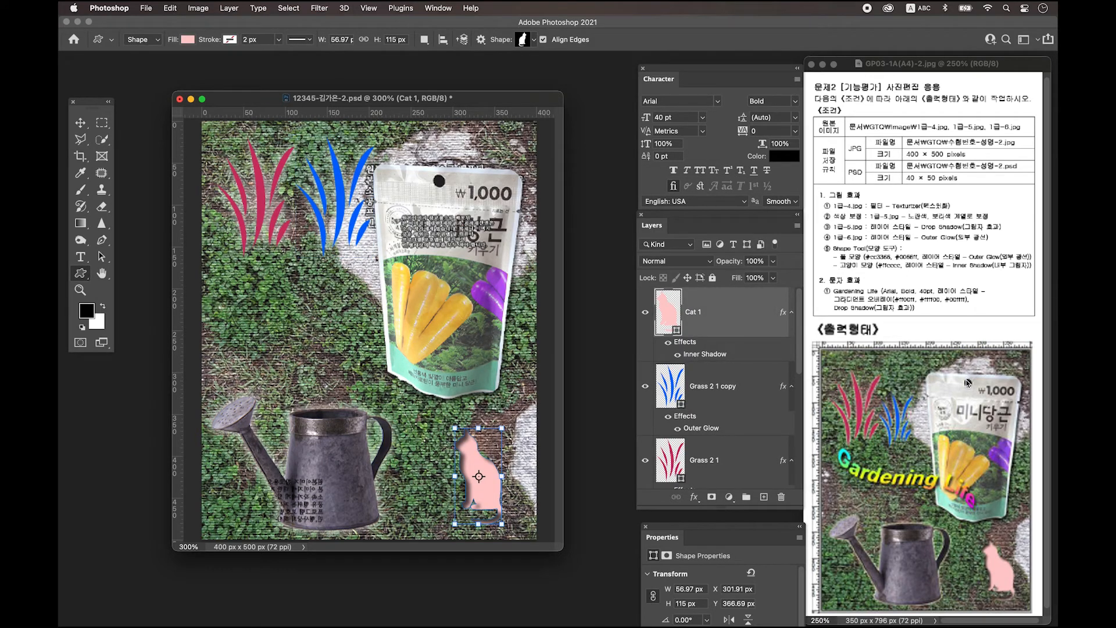
{"action": "left_click", "coordinate": [720, 397]}
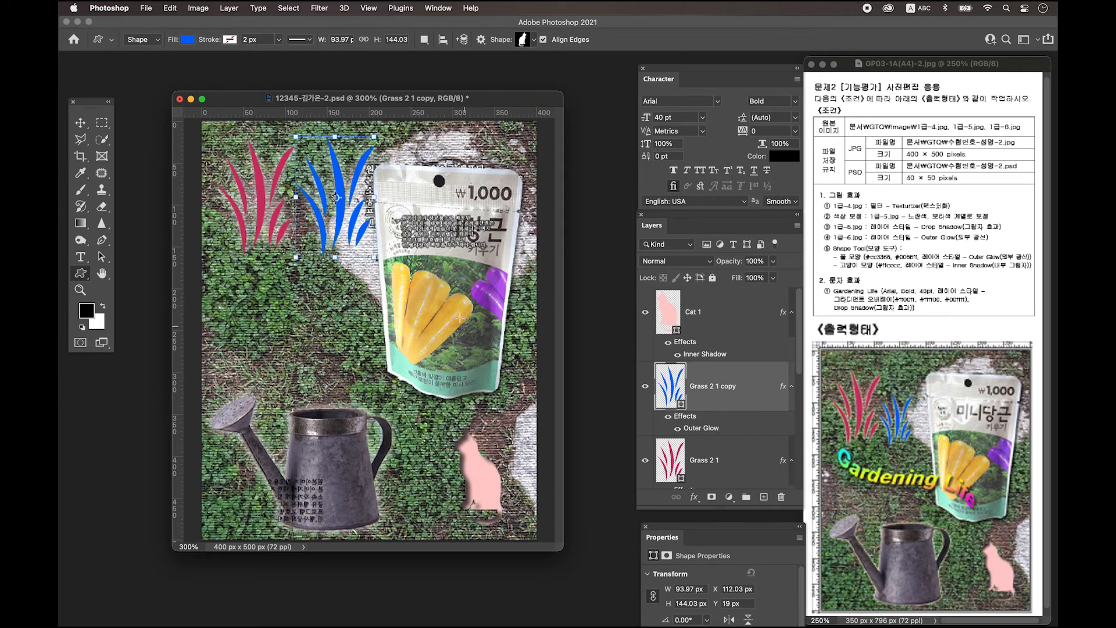
{"action": "key", "text": "ctrl+t"}
{"action": "left_click_drag", "start_coordinate": [374, 136], "coordinate": [352, 182]}
{"action": "key", "text": "Return"}
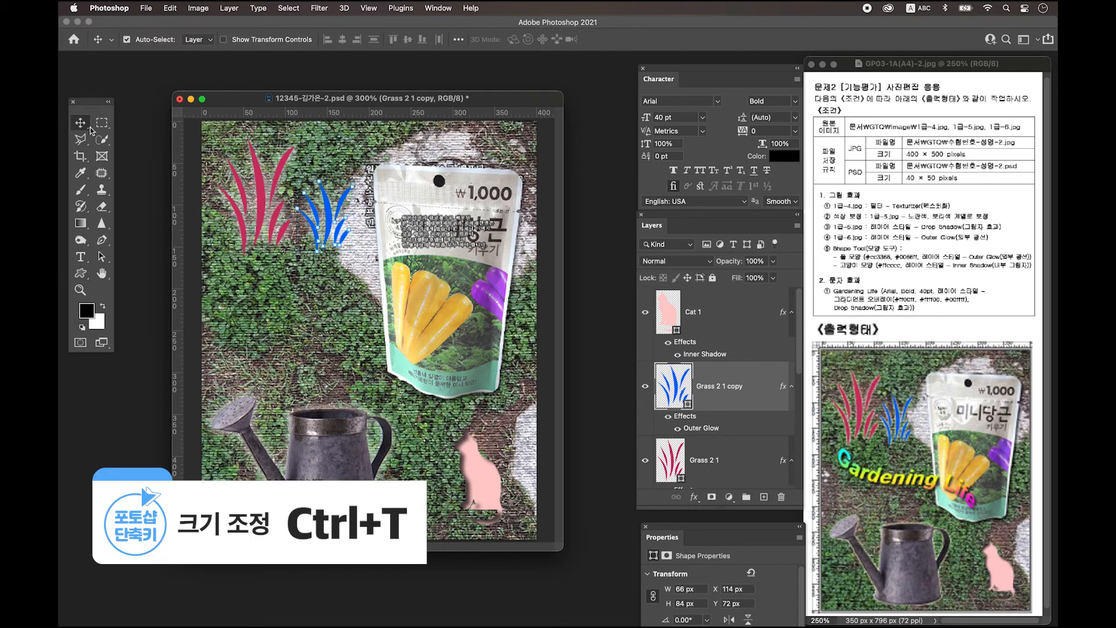
Shrink the red grass shape, then shrink the blue grass to 54 × 65 px and reselect Cat 1
{"action": "left_click", "coordinate": [265, 200]}
{"action": "key", "text": "ctrl+t"}
{"action": "left_click_drag", "start_coordinate": [293, 138], "coordinate": [285, 155]}
{"action": "key", "text": "Return"}
{"action": "left_click", "coordinate": [329, 223]}
{"action": "key", "text": "ctrl+t"}
{"action": "left_click_drag", "start_coordinate": [352, 182], "coordinate": [337, 196]}
{"action": "key", "text": "Return"}
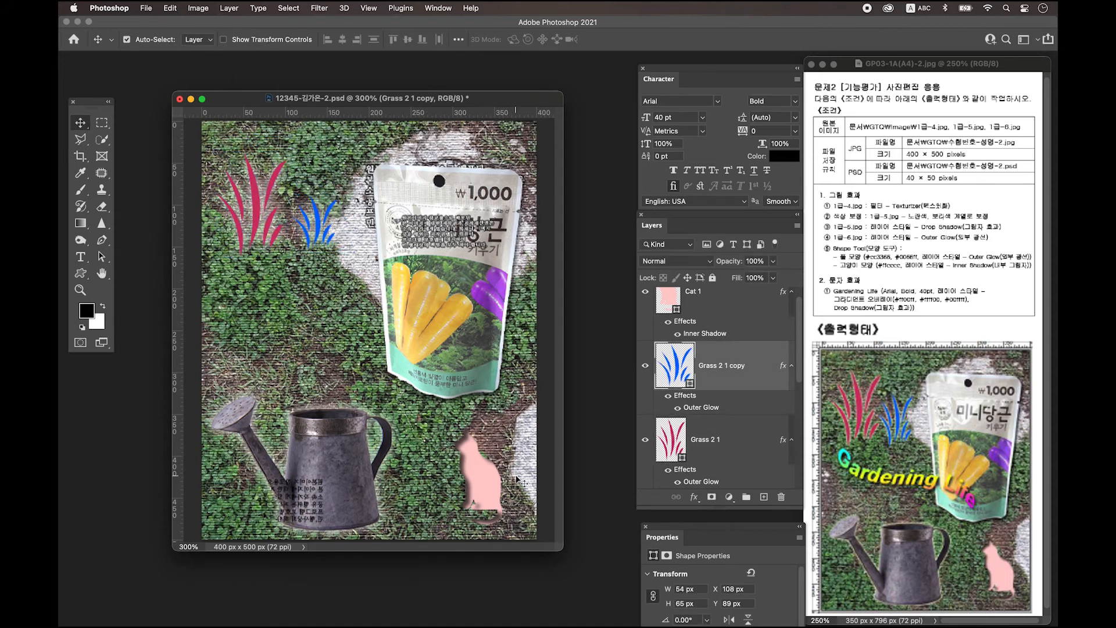
{"action": "left_click", "coordinate": [483, 487]}
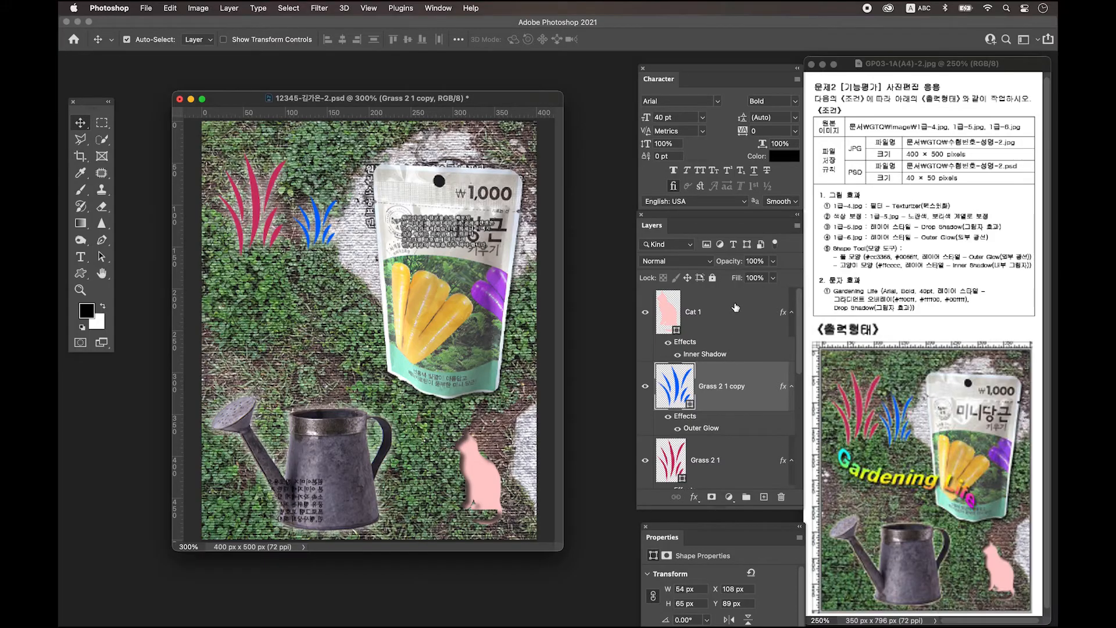
{"action": "left_click", "coordinate": [737, 307]}
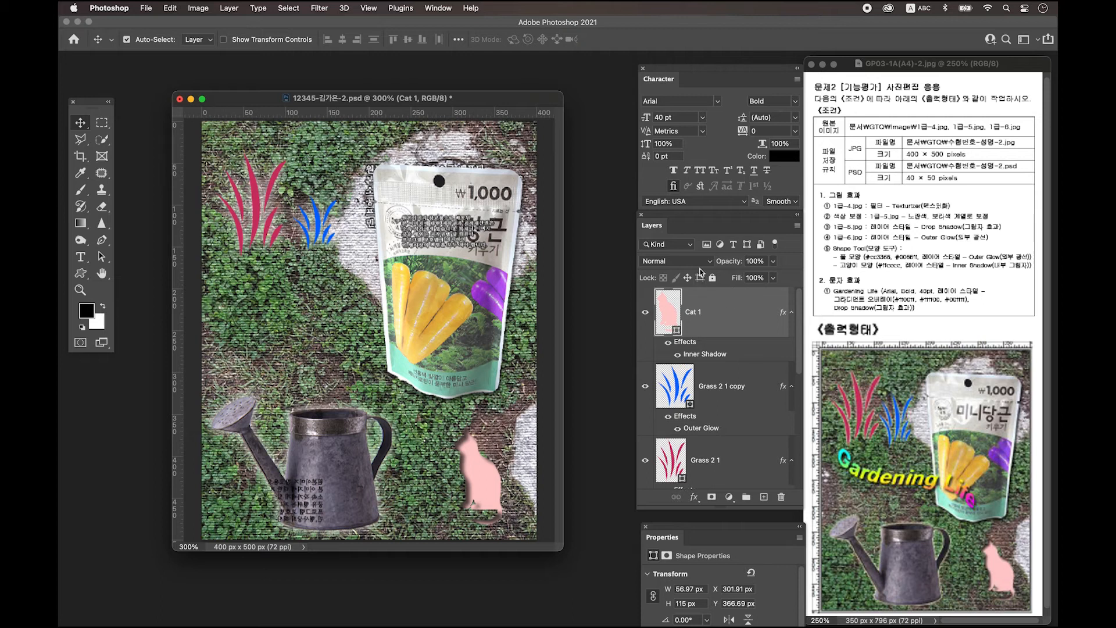
On a new layer, add black Arial Bold 40 pt text 'Gardening Life' across the poster's middle
{"action": "left_click", "coordinate": [764, 497]}
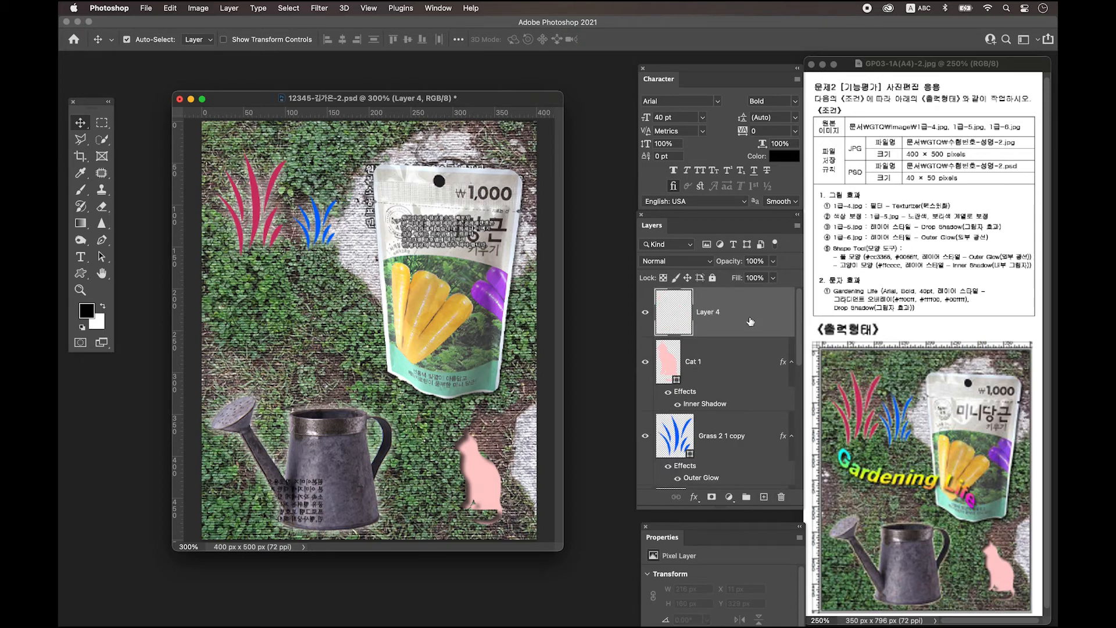
{"action": "left_click", "coordinate": [82, 256]}
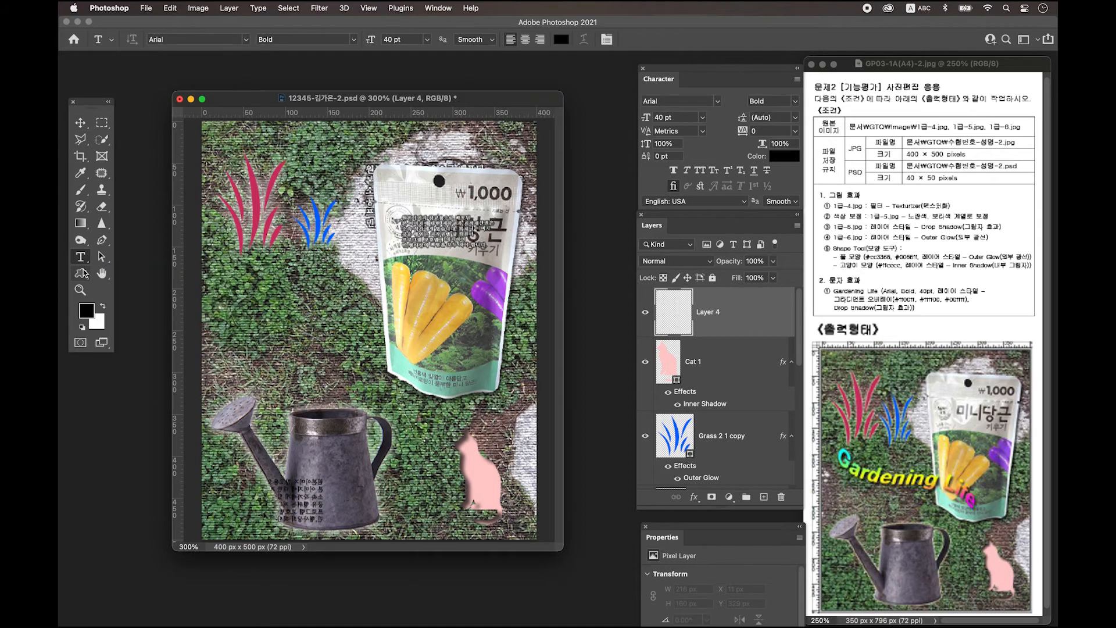
{"action": "left_click", "coordinate": [261, 314]}
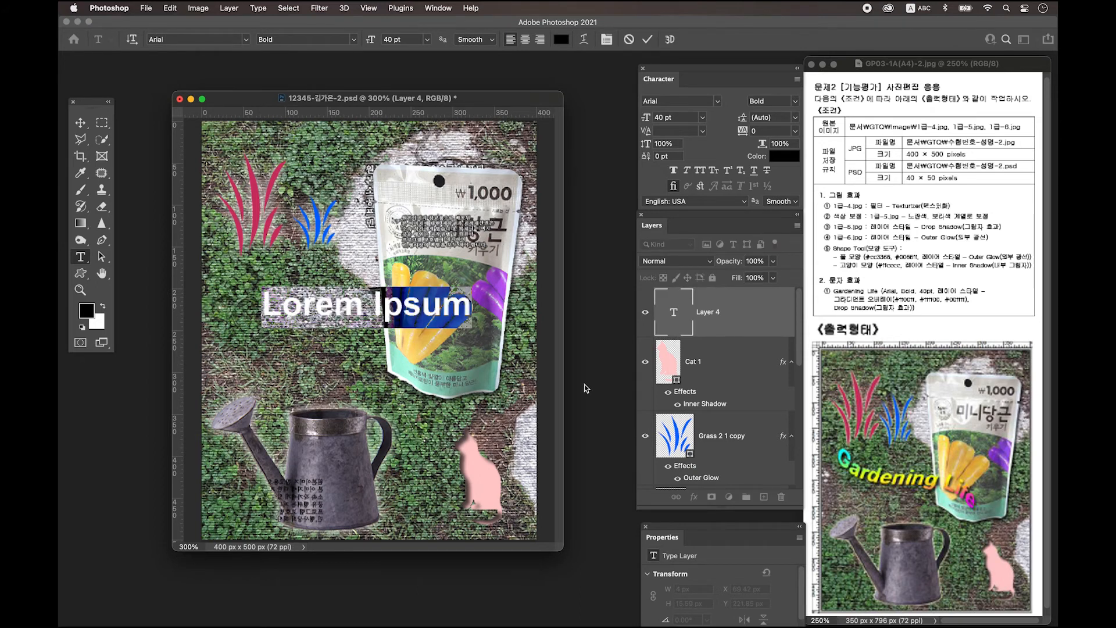
{"action": "type", "text": "Gar"}
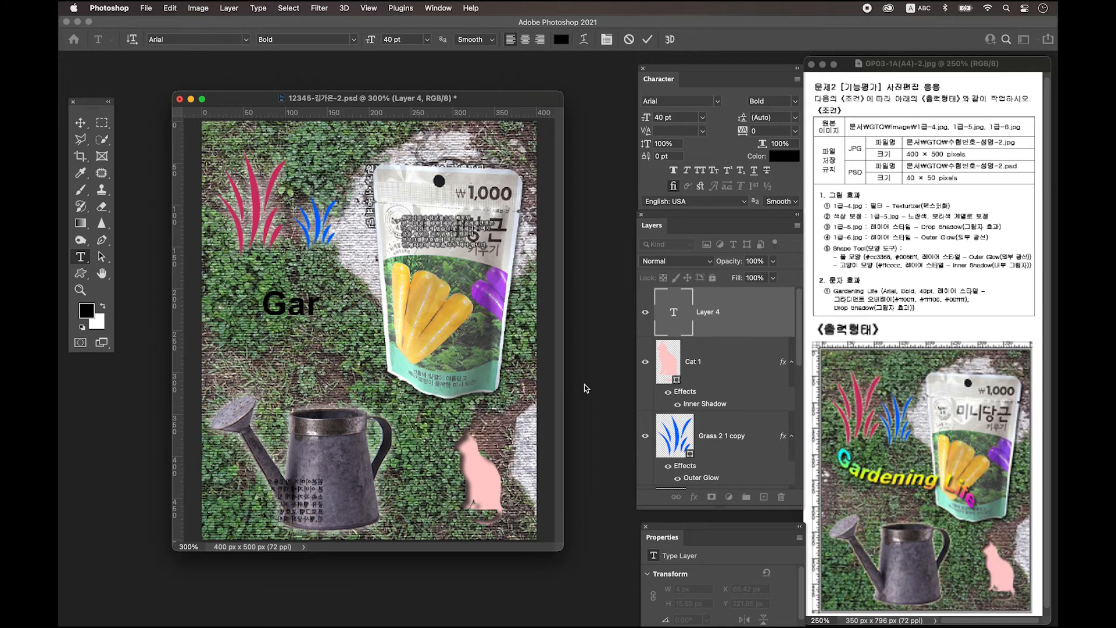
{"action": "type", "text": "denig"}
{"action": "key", "text": "BackSpace"}
{"action": "key", "text": "BackSpace"}
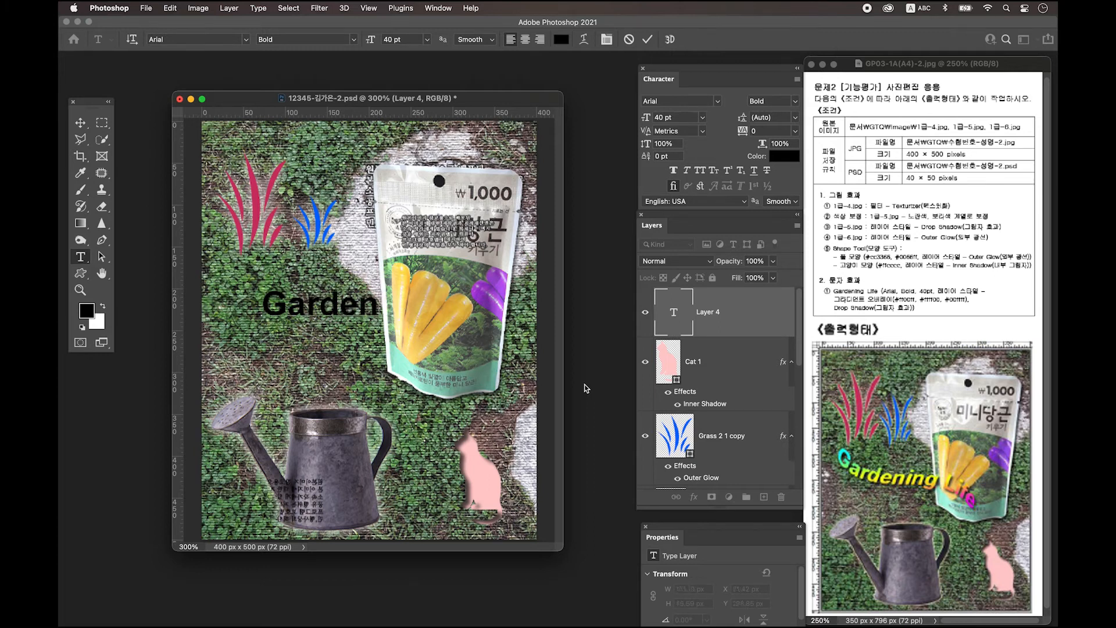
{"action": "type", "text": "ing Life"}
{"action": "key", "text": "super+Return"}
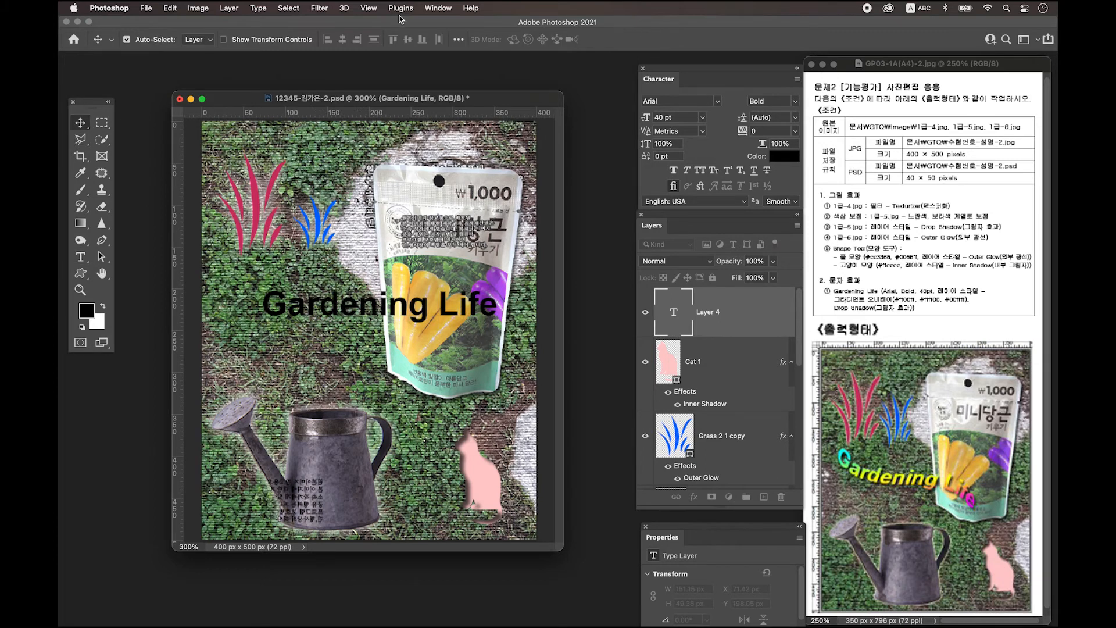
Open the Layer Style dialog for the 'Gardening Life' type layer, with no effects yet
{"action": "left_click", "coordinate": [438, 8]}
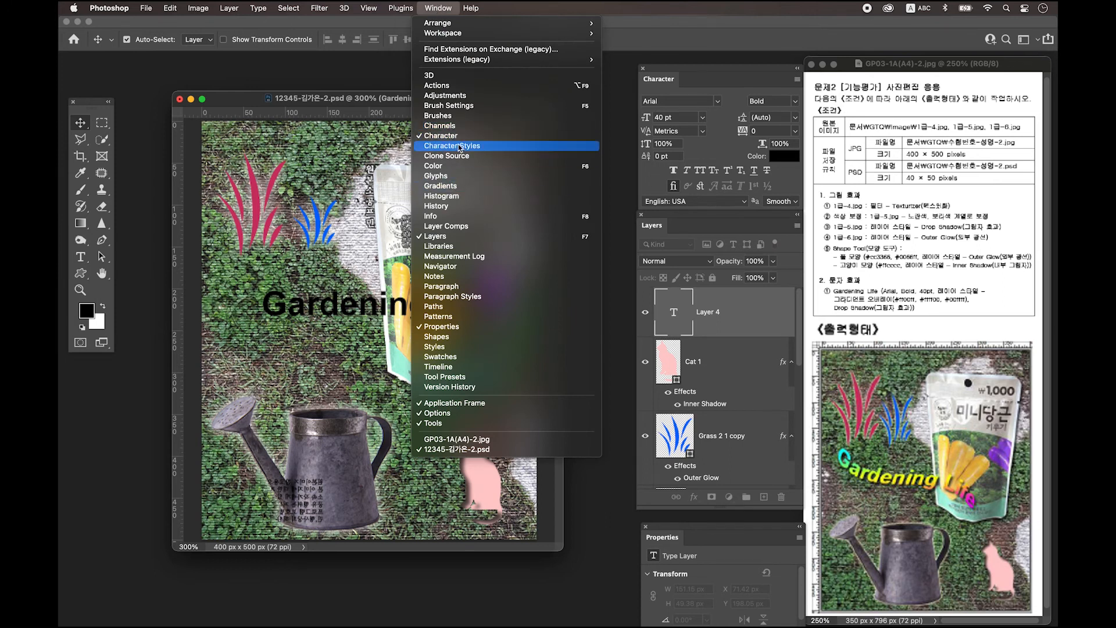
{"action": "left_click", "coordinate": [720, 68]}
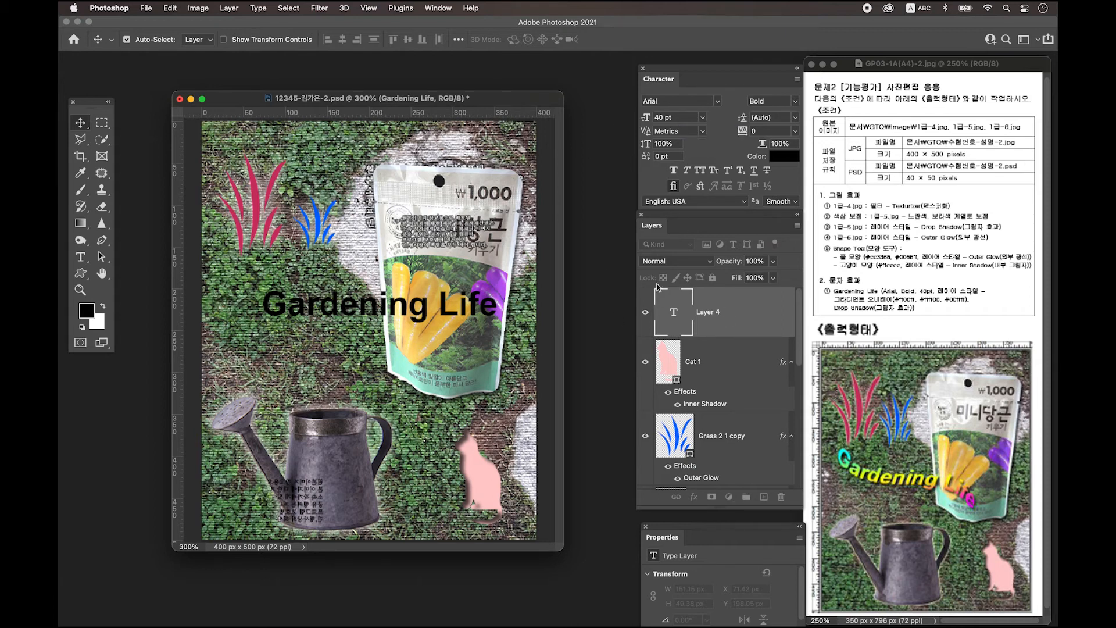
{"action": "double_click", "coordinate": [757, 313]}
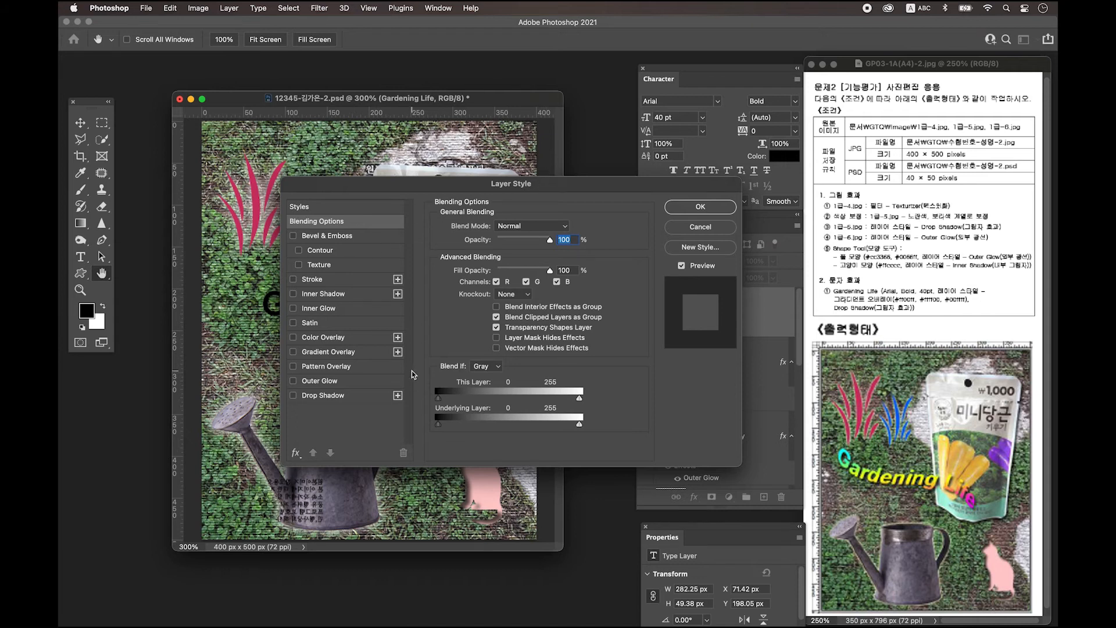
Enable Gradient Overlay and set the gradient's start stop to magenta #ff00ff
{"action": "left_click", "coordinate": [335, 352]}
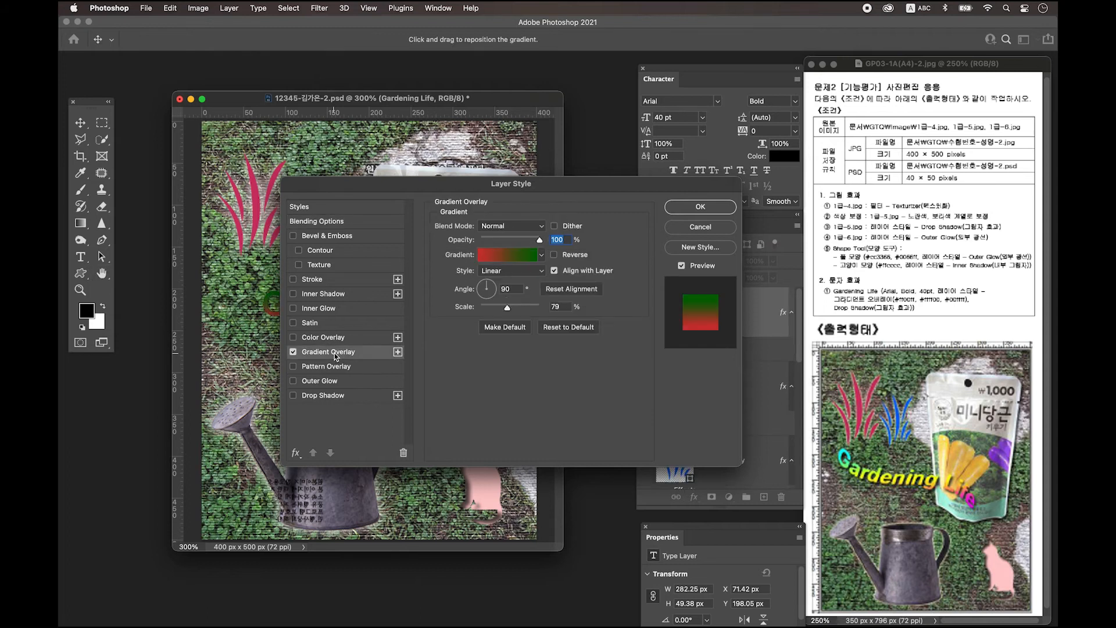
{"action": "left_click", "coordinate": [501, 258]}
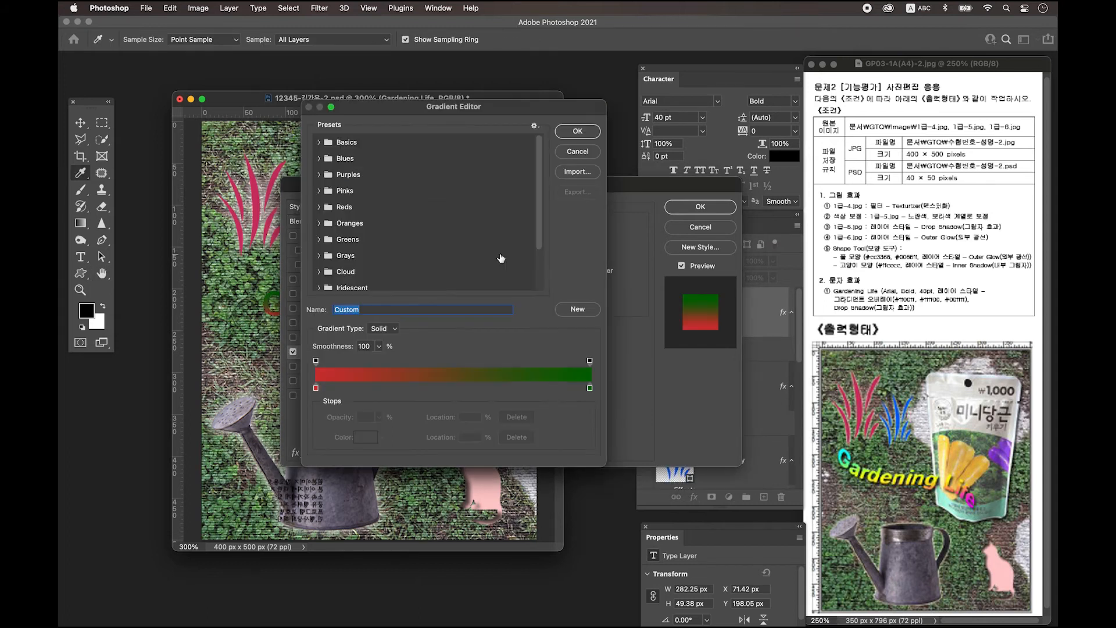
{"action": "double_click", "coordinate": [316, 388]}
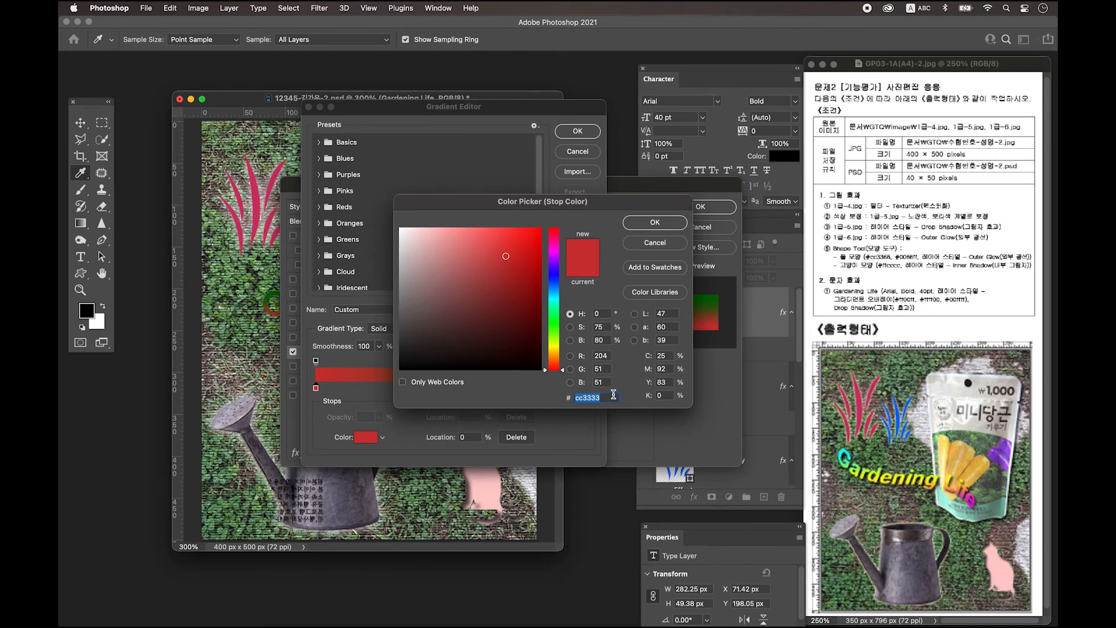
{"action": "type", "text": "ff00ff"}
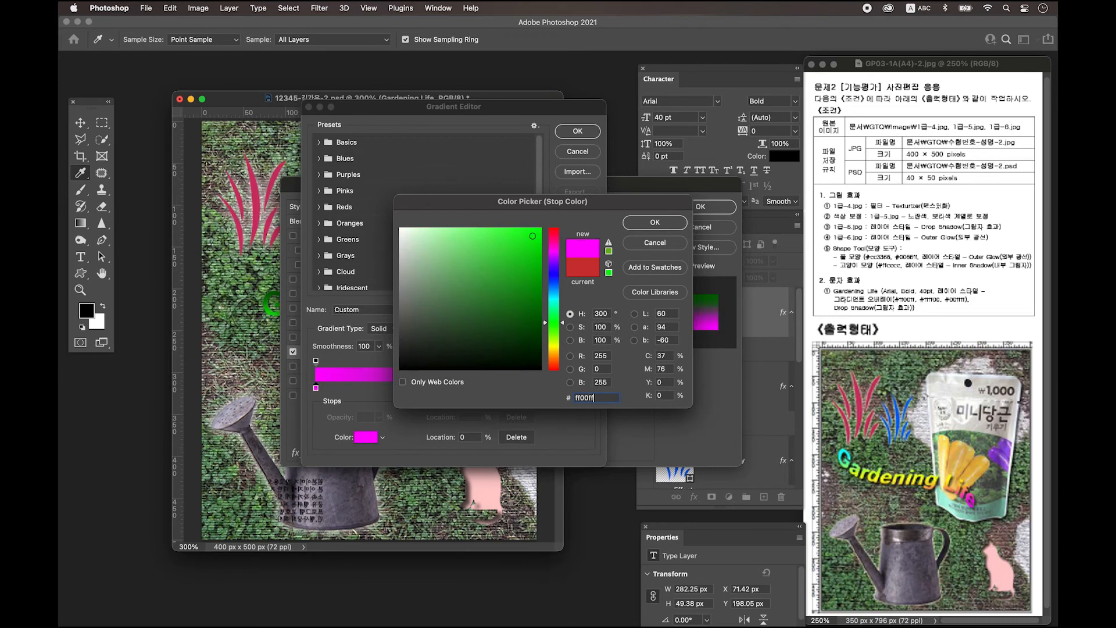
{"action": "left_click", "coordinate": [674, 223]}
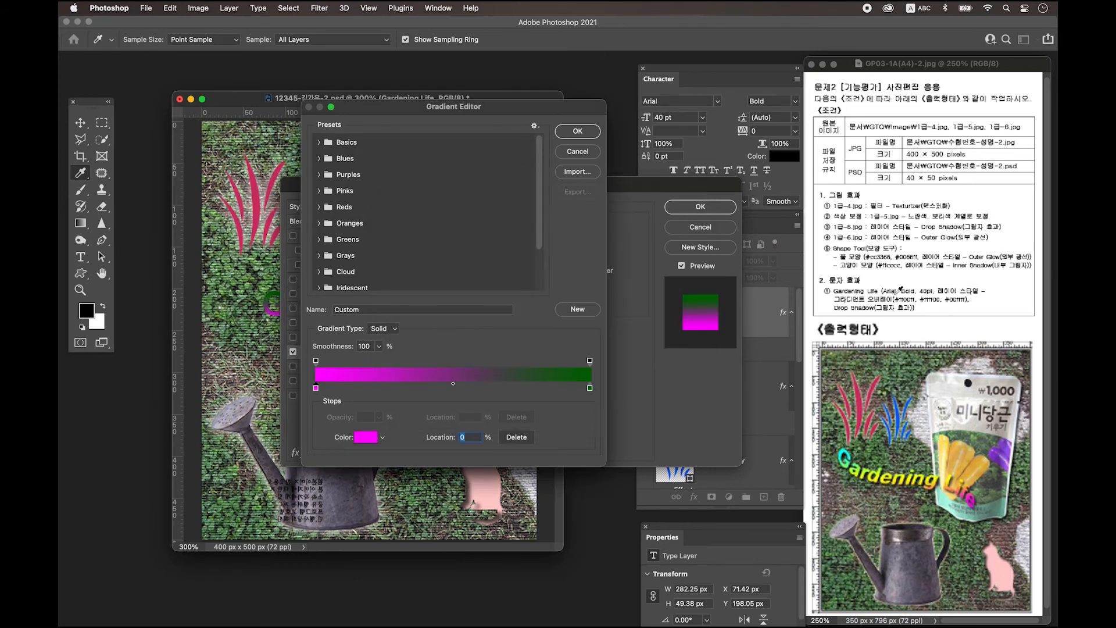
Add a yellow #ffff00 colour stop at 50% location
{"action": "left_click", "coordinate": [445, 388]}
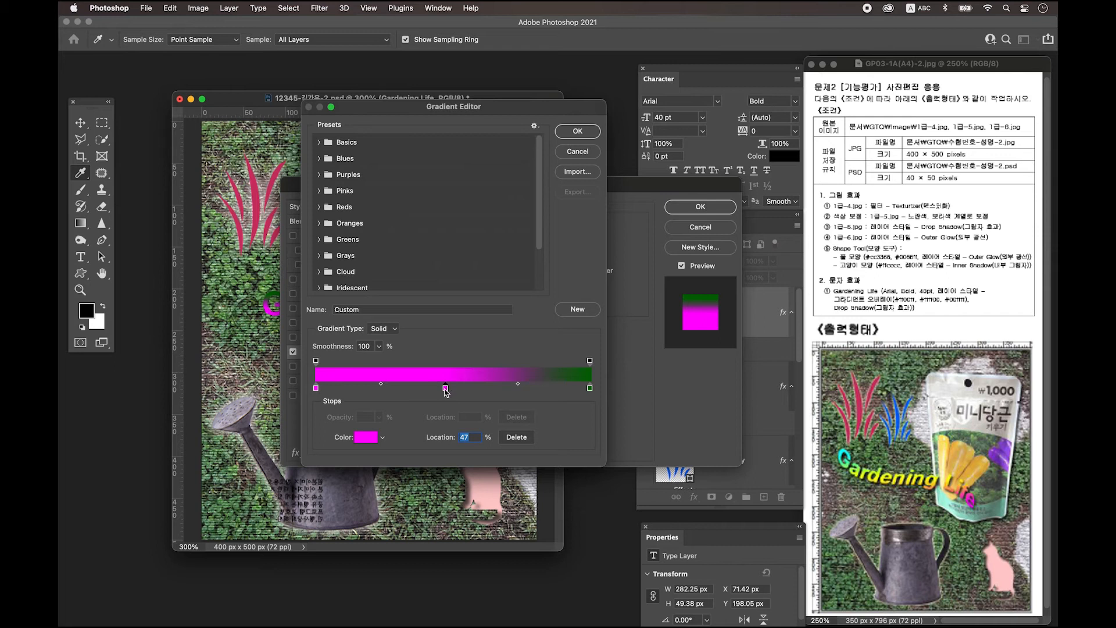
{"action": "double_click", "coordinate": [446, 388]}
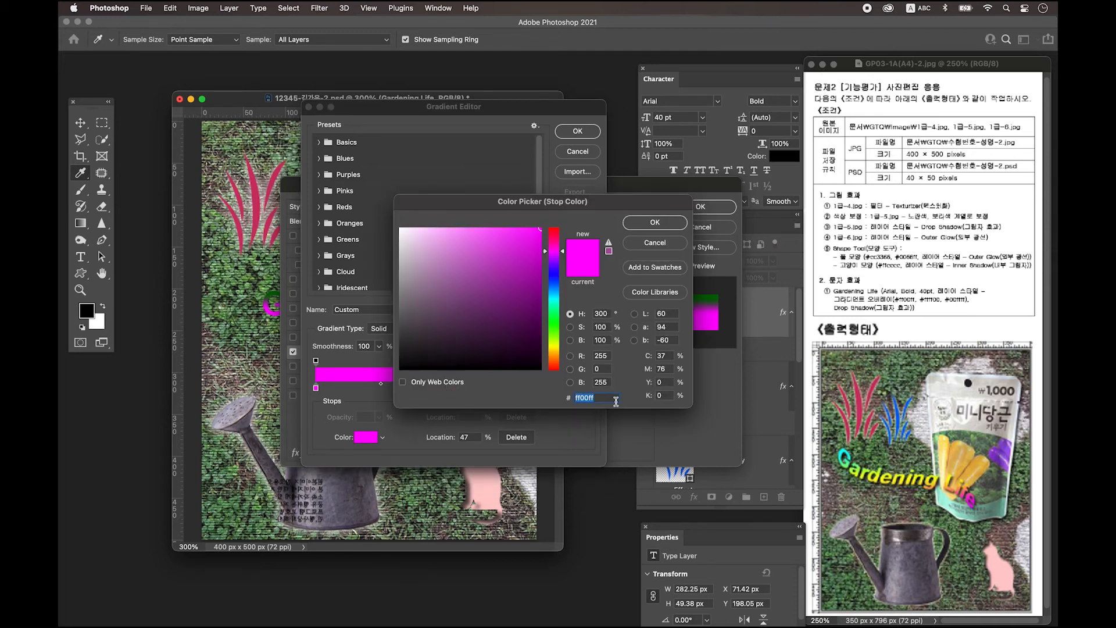
{"action": "type", "text": "ffff00"}
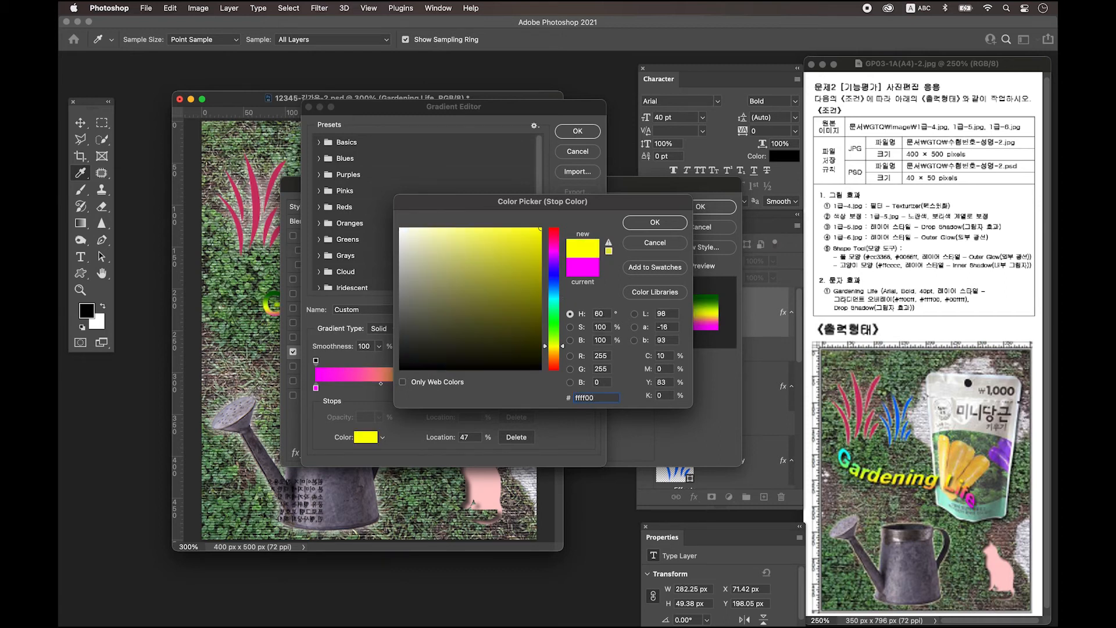
{"action": "key", "text": "Return"}
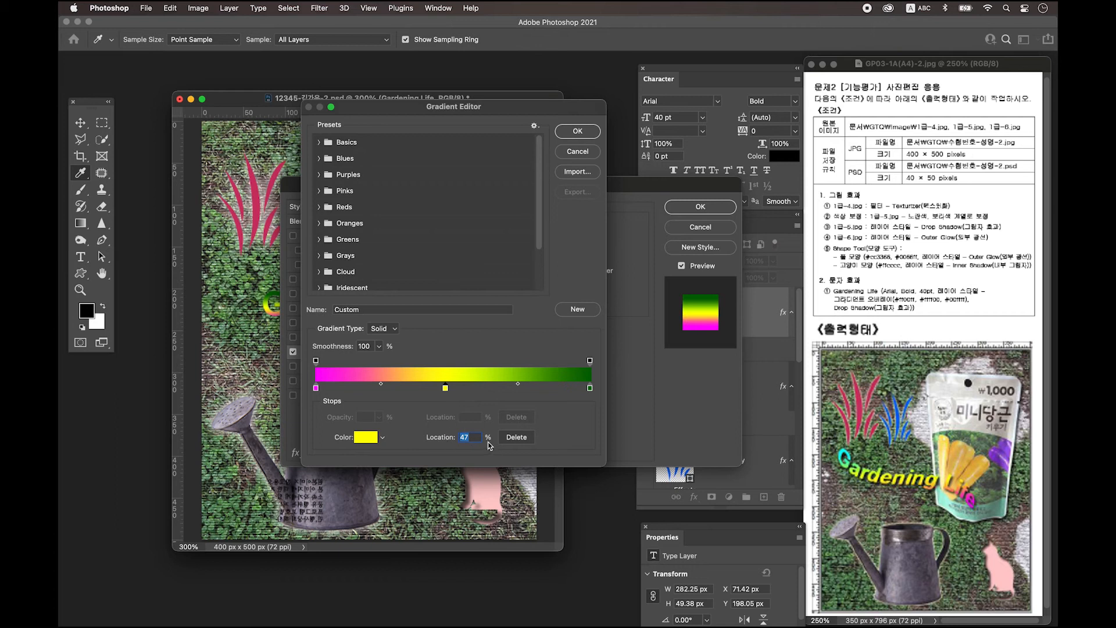
{"action": "type", "text": "50"}
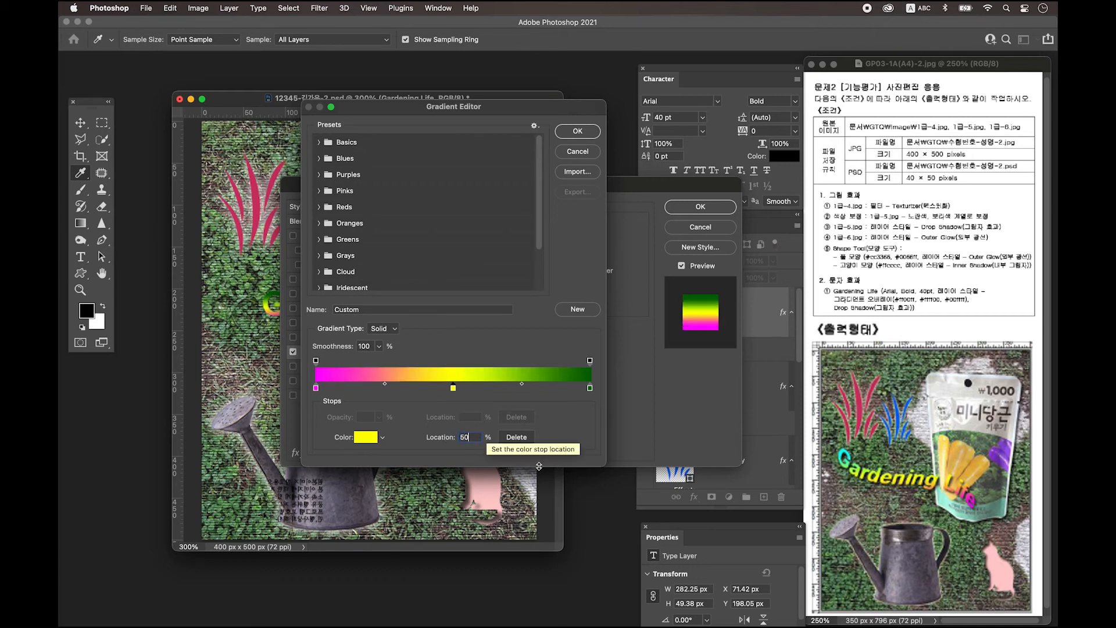
{"action": "key", "text": "Return"}
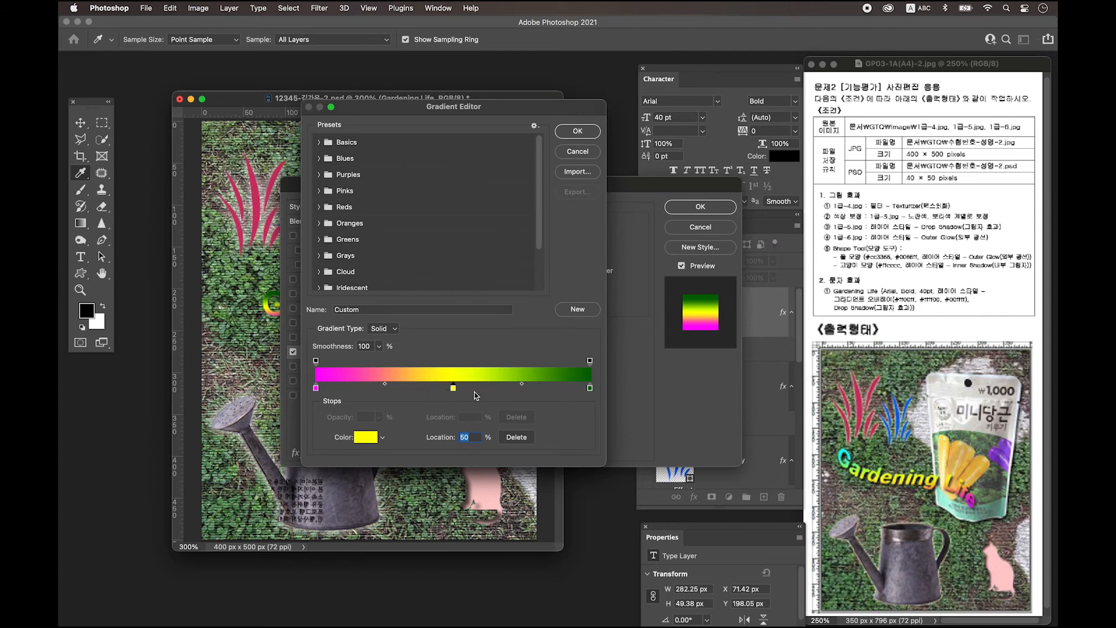
Set the end stop to cyan #00ffff and accept the gradient
{"action": "double_click", "coordinate": [590, 388]}
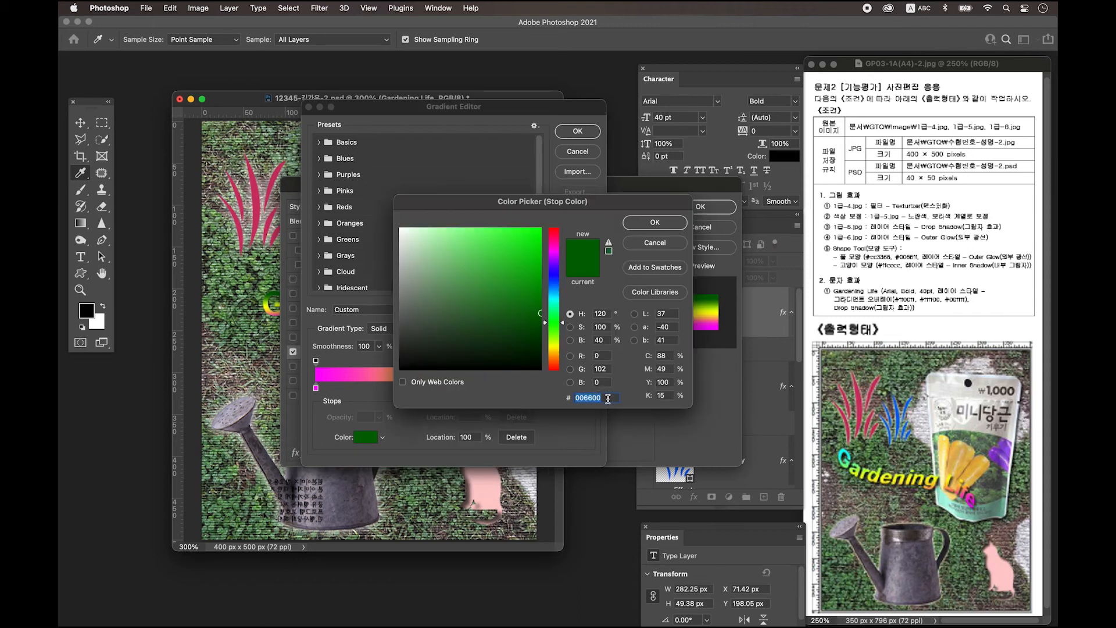
{"action": "type", "text": "00ffff"}
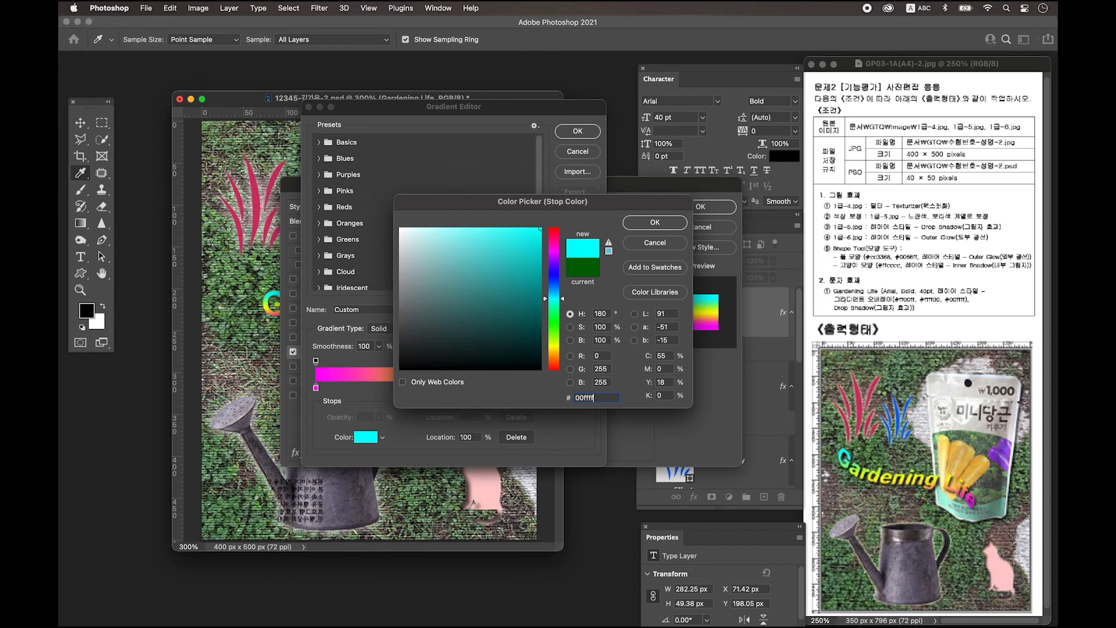
{"action": "left_click", "coordinate": [655, 223]}
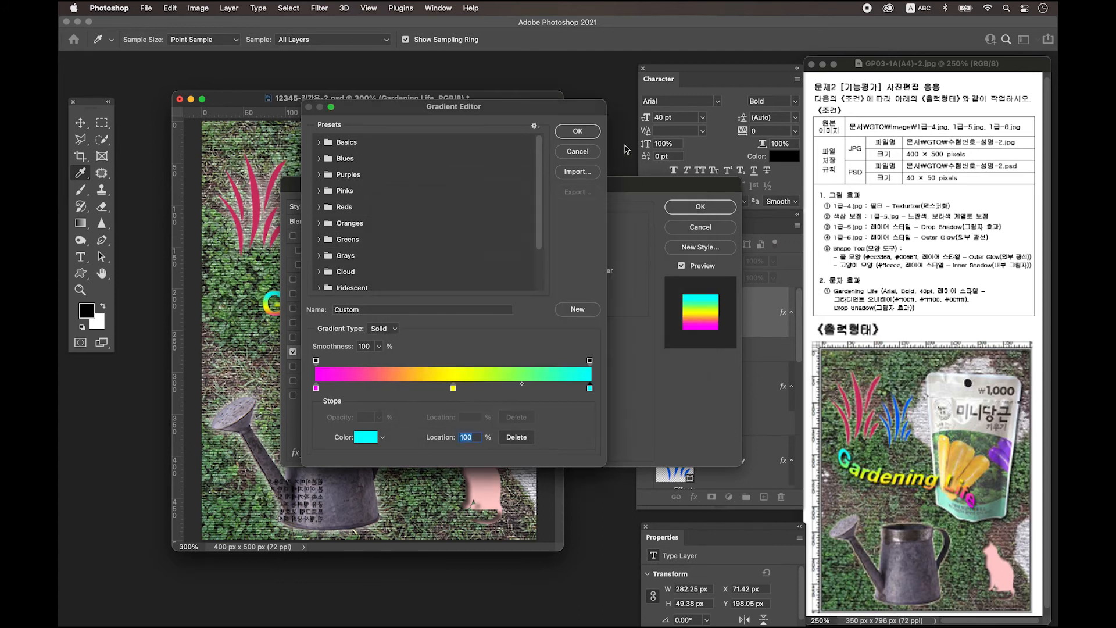
{"action": "left_click", "coordinate": [582, 133]}
Set the gradient overlay angle to -180° and add a Drop Shadow to Gardening Life
{"action": "left_click_drag", "start_coordinate": [505, 185], "coordinate": [489, 356]}
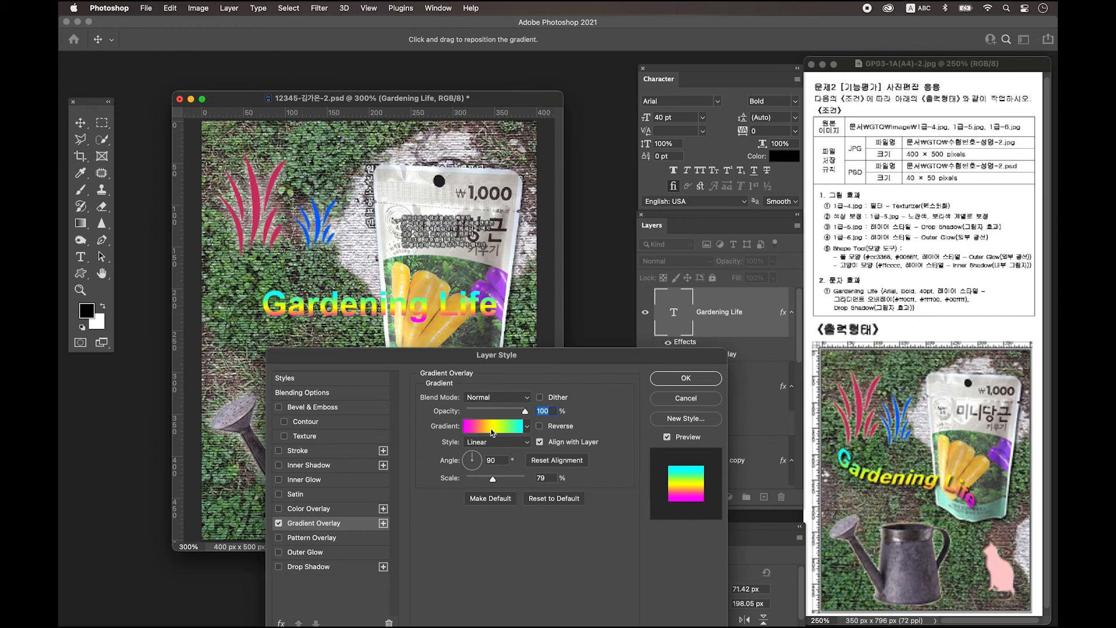
{"action": "left_click", "coordinate": [503, 463]}
{"action": "type", "text": "-180"}
{"action": "key", "text": "shift+Tab"}
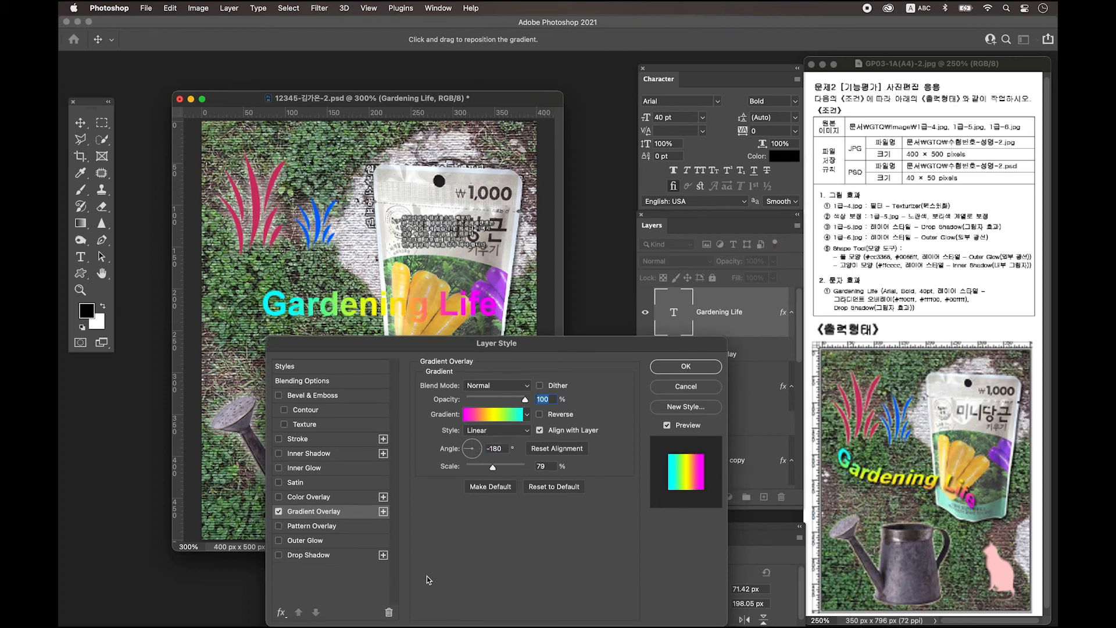
{"action": "left_click", "coordinate": [319, 556]}
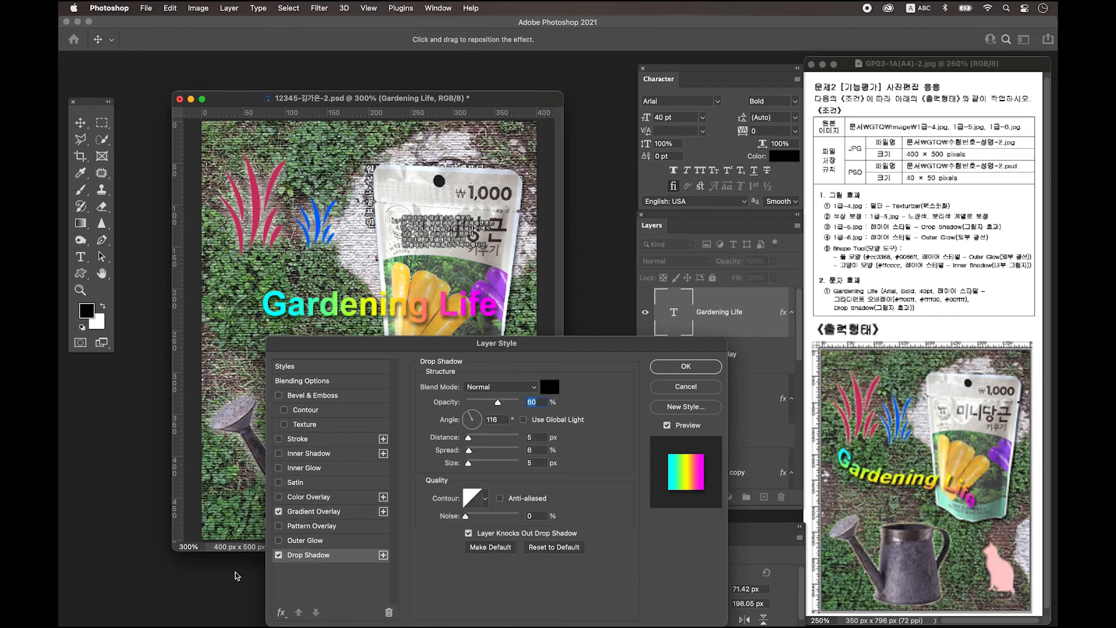
{"action": "left_click", "coordinate": [686, 366]}
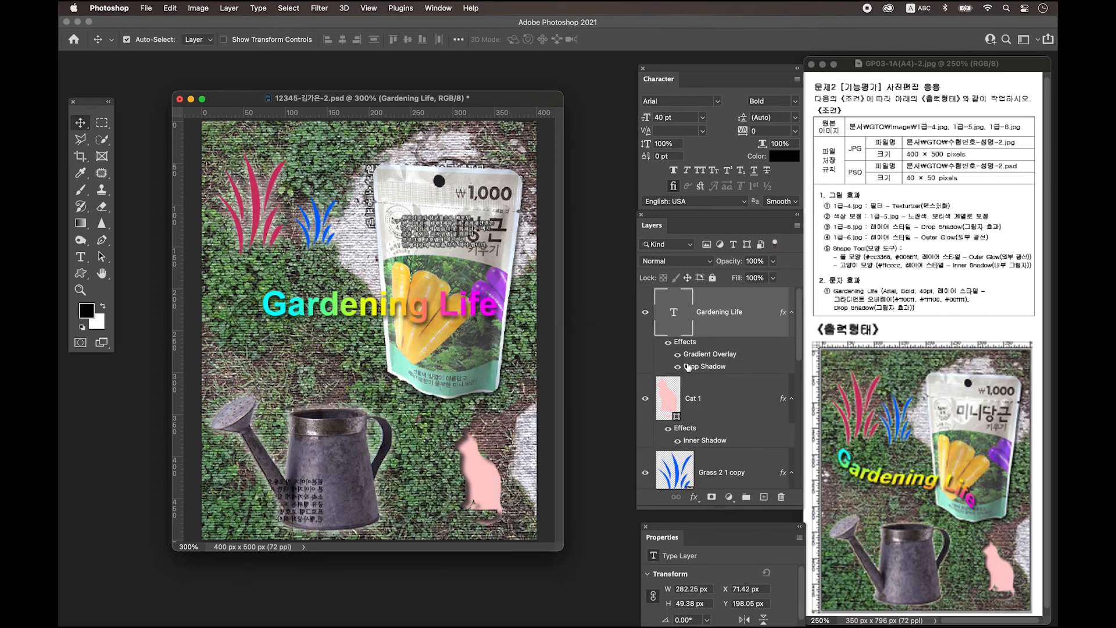
Warp Gardening Life with the horizontal Flag style at a bend of about -57
{"action": "left_click", "coordinate": [81, 258]}
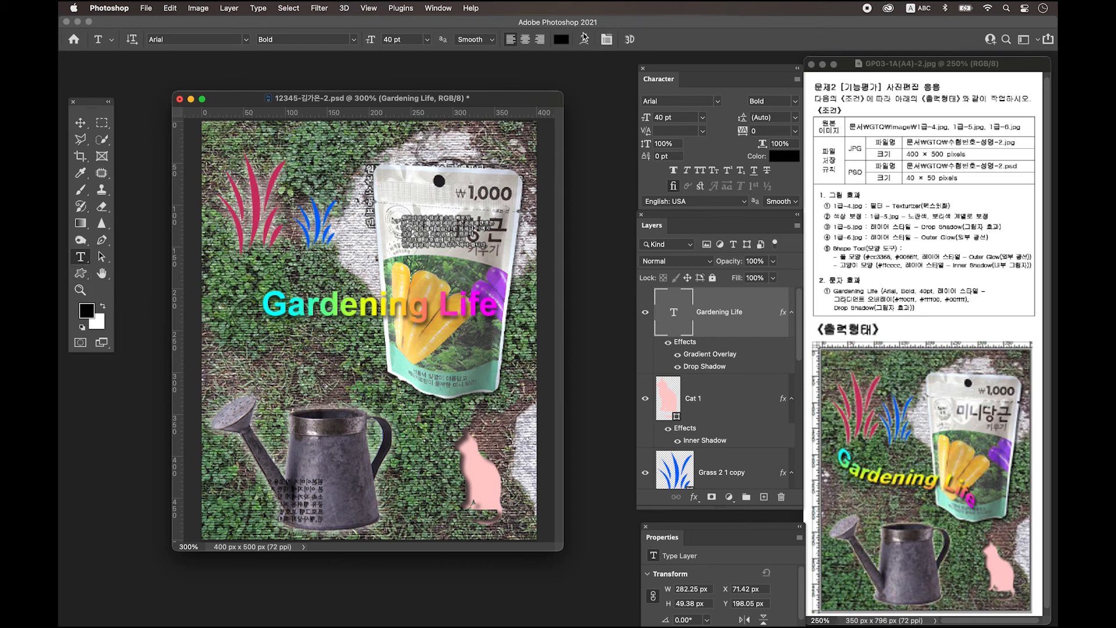
{"action": "left_click", "coordinate": [583, 39]}
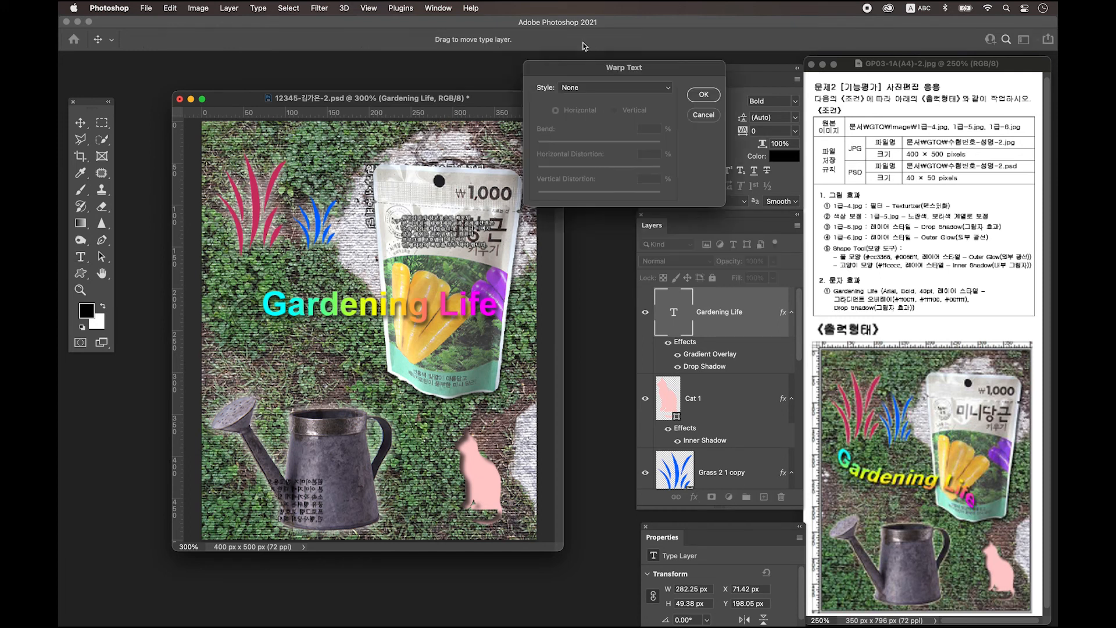
{"action": "left_click", "coordinate": [582, 90]}
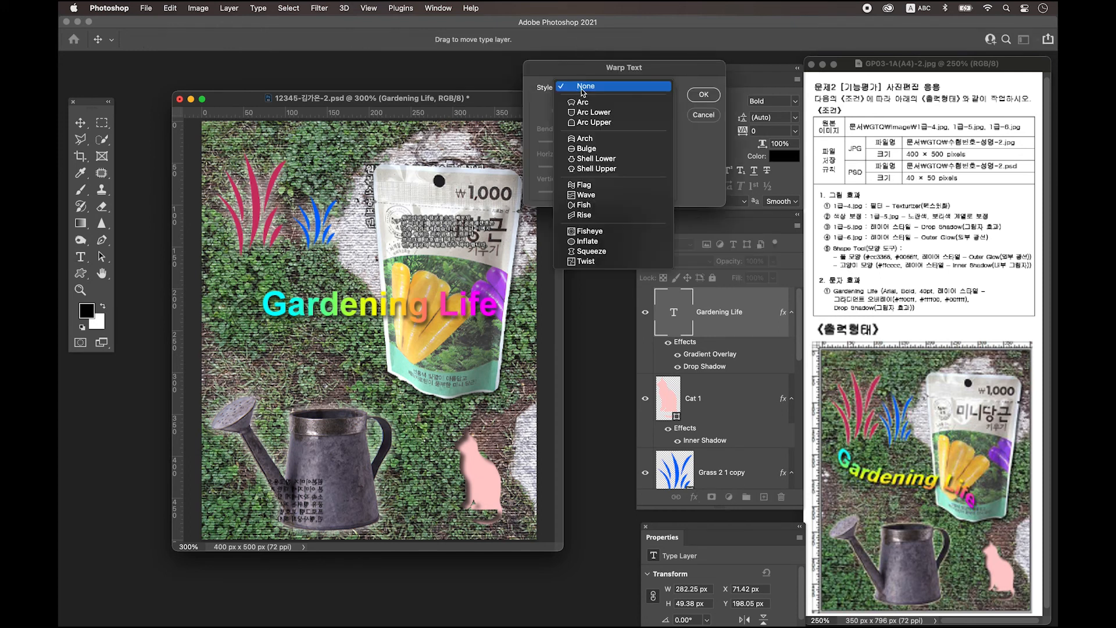
{"action": "left_click", "coordinate": [602, 186]}
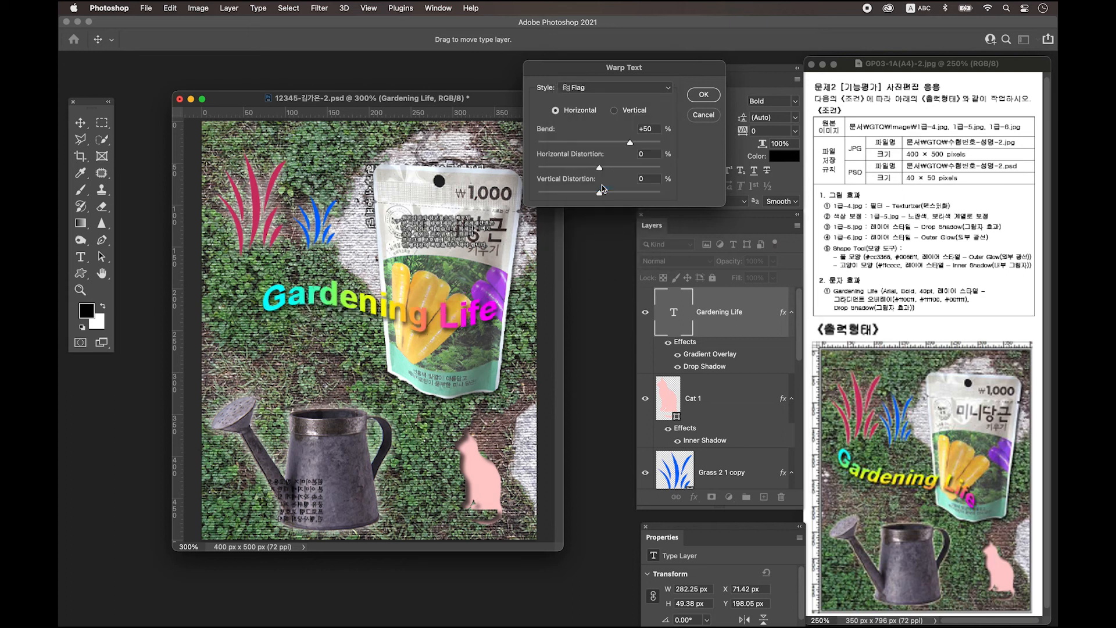
{"action": "left_click_drag", "start_coordinate": [631, 143], "coordinate": [562, 142]}
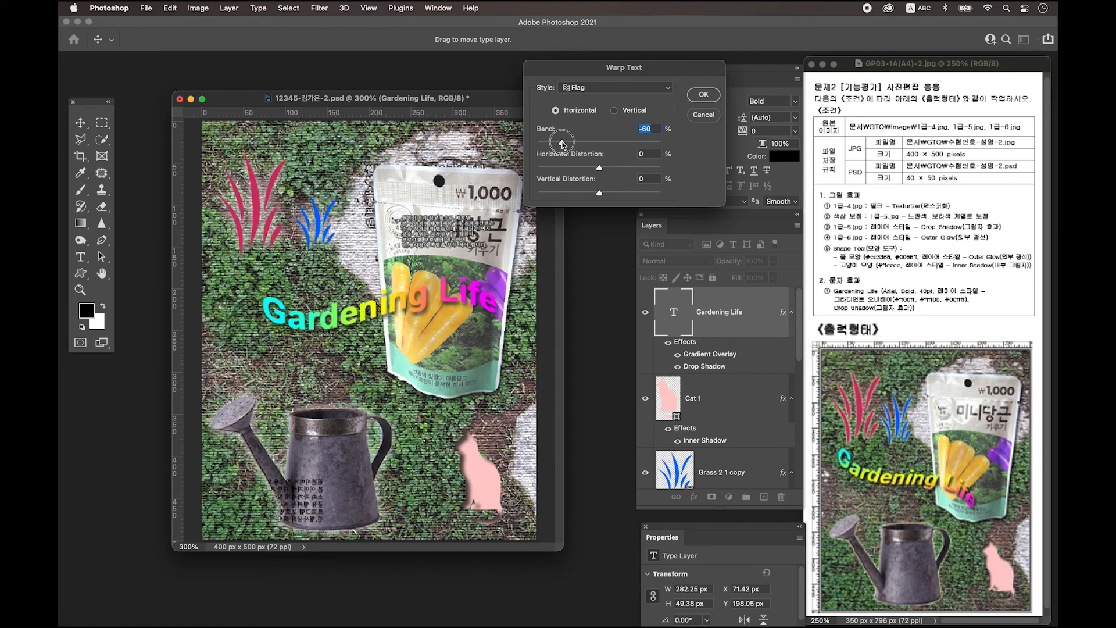
{"action": "left_click_drag", "start_coordinate": [561, 141], "coordinate": [563, 141]}
{"action": "left_click_drag", "start_coordinate": [562, 142], "coordinate": [563, 141]}
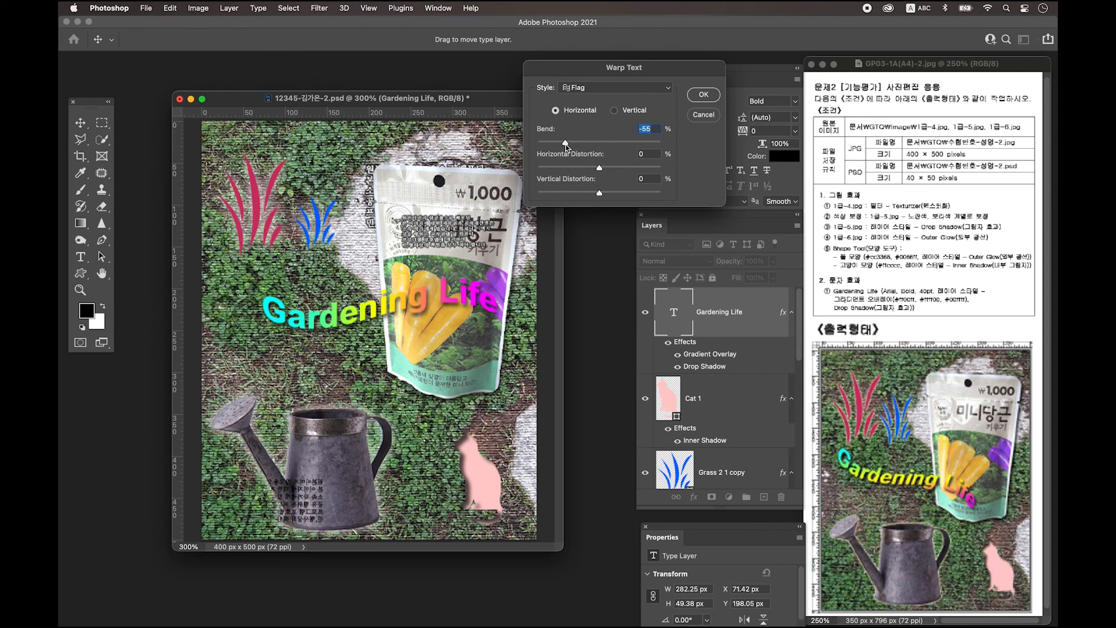
{"action": "left_click", "coordinate": [705, 96]}
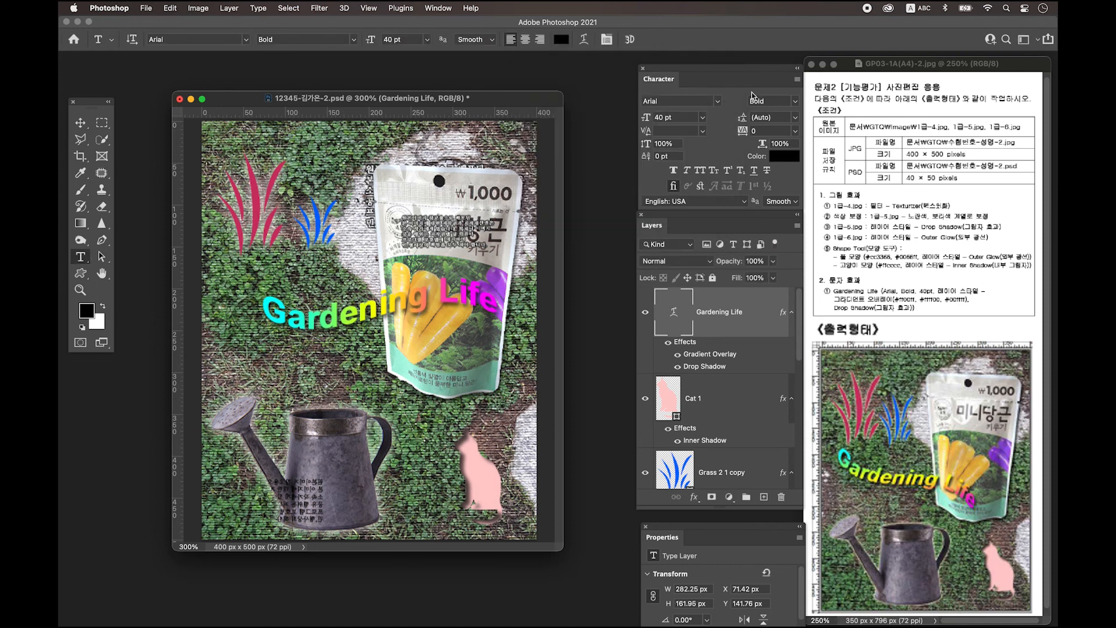
Rotate Gardening Life about 24° and move it diagonally into the poster's upper-left
{"action": "key", "text": "ctrl+t"}
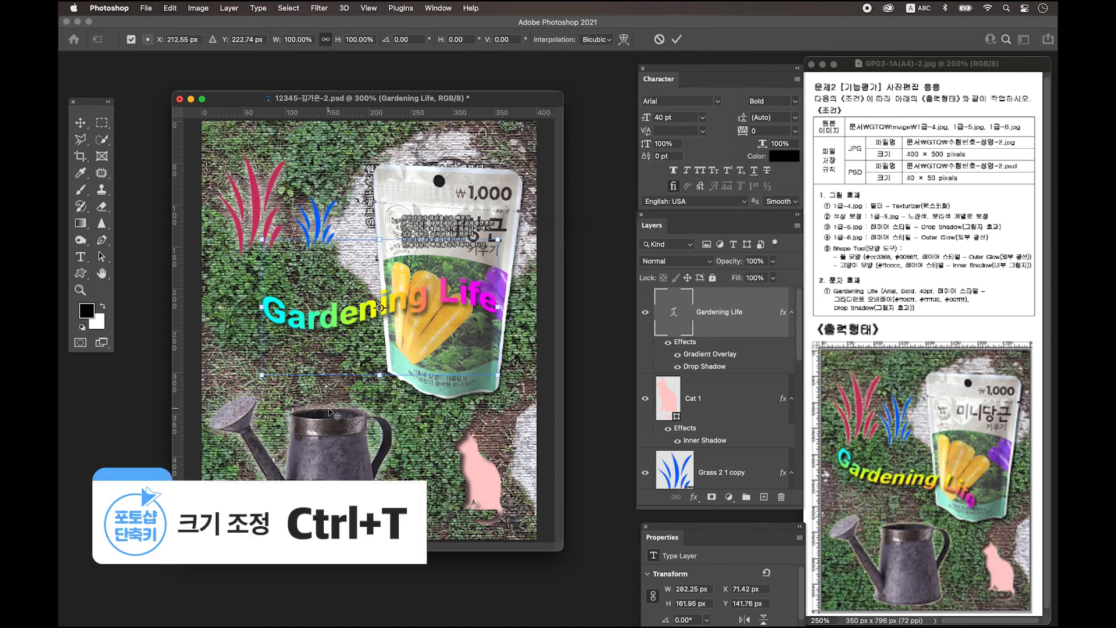
{"action": "left_click_drag", "start_coordinate": [522, 385], "coordinate": [499, 418]}
{"action": "left_click_drag", "start_coordinate": [378, 306], "coordinate": [355, 327]}
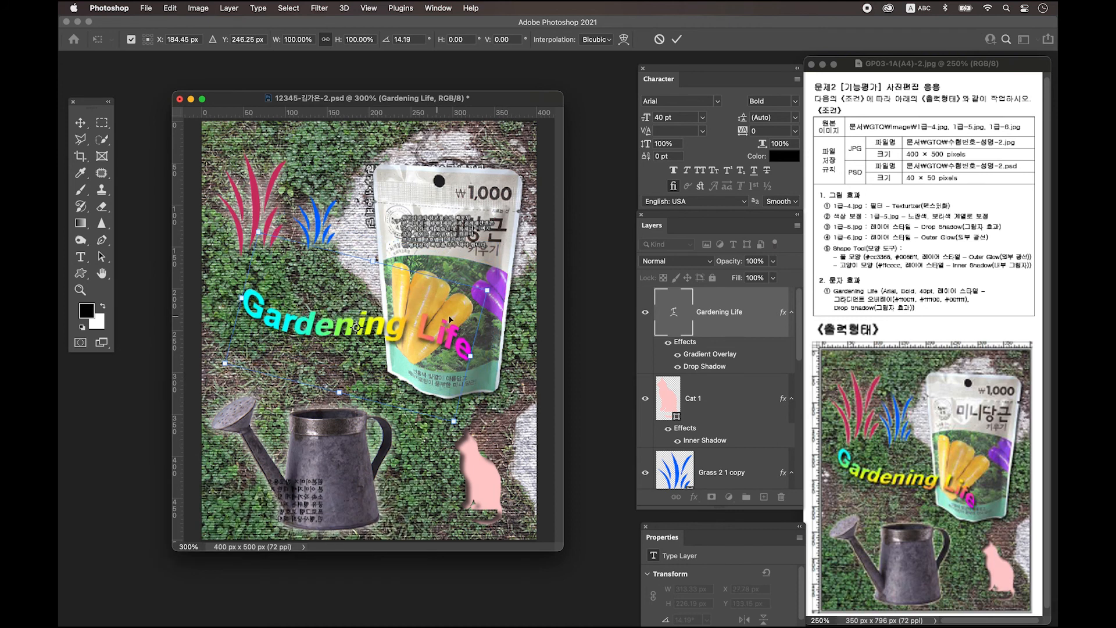
{"action": "left_click_drag", "start_coordinate": [512, 291], "coordinate": [517, 301]}
{"action": "left_click_drag", "start_coordinate": [365, 335], "coordinate": [351, 342]}
{"action": "left_click_drag", "start_coordinate": [499, 371], "coordinate": [496, 379]}
{"action": "left_click_drag", "start_coordinate": [357, 348], "coordinate": [348, 352]}
{"action": "left_click_drag", "start_coordinate": [296, 320], "coordinate": [288, 312]}
{"action": "left_click_drag", "start_coordinate": [488, 361], "coordinate": [487, 365]}
{"action": "key", "text": "Return"}
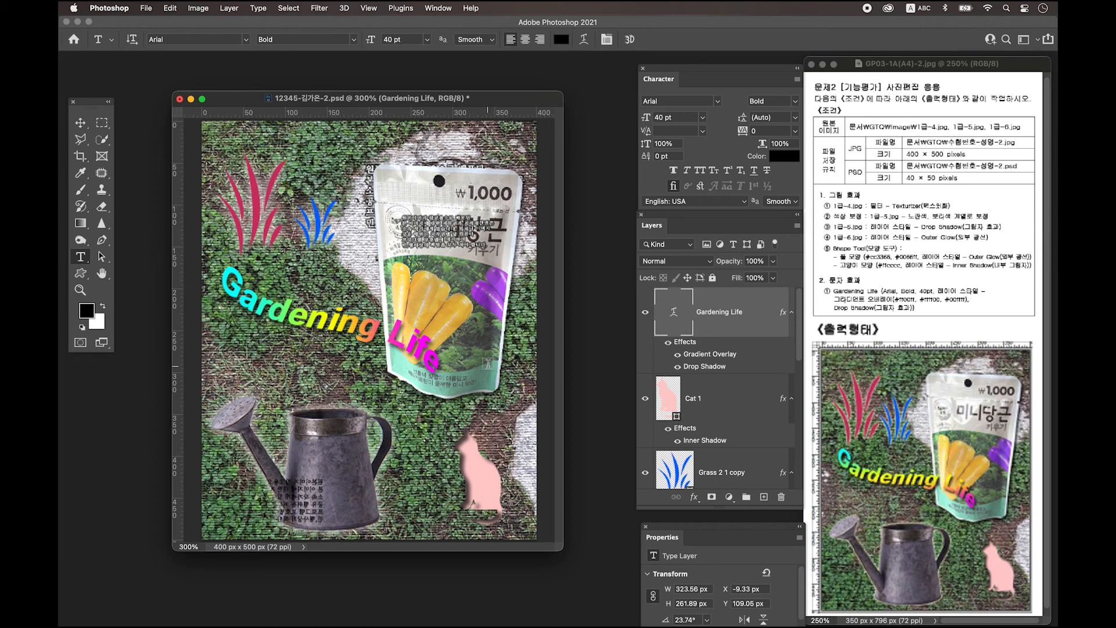
{"action": "key", "text": "v"}
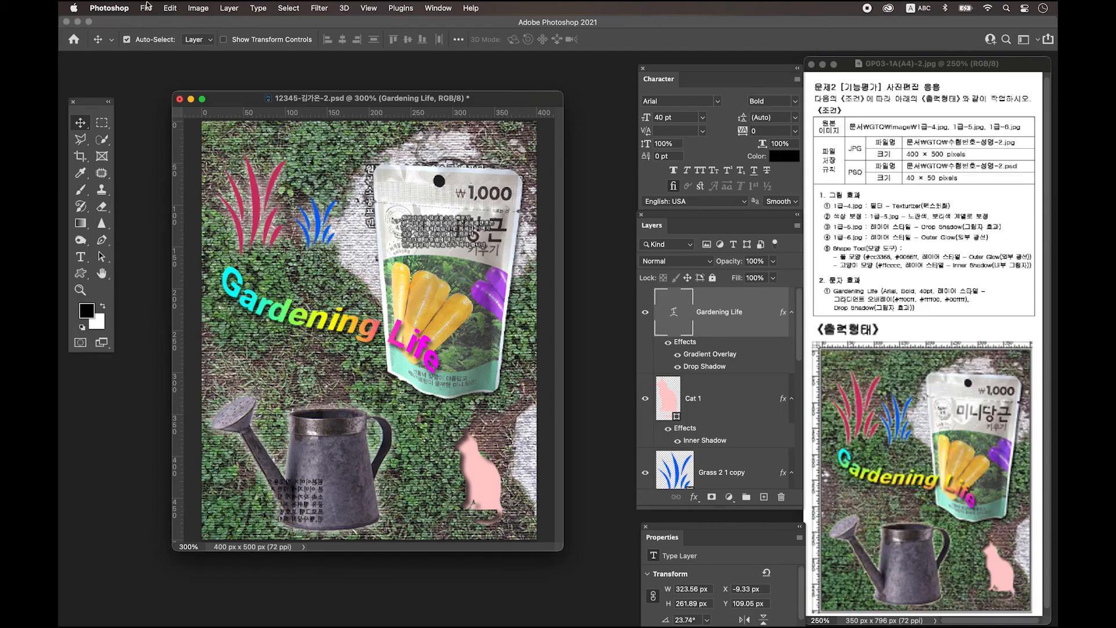
Save the poster to the desktop as a JPEG at Maximum quality 12
{"action": "left_click", "coordinate": [146, 7]}
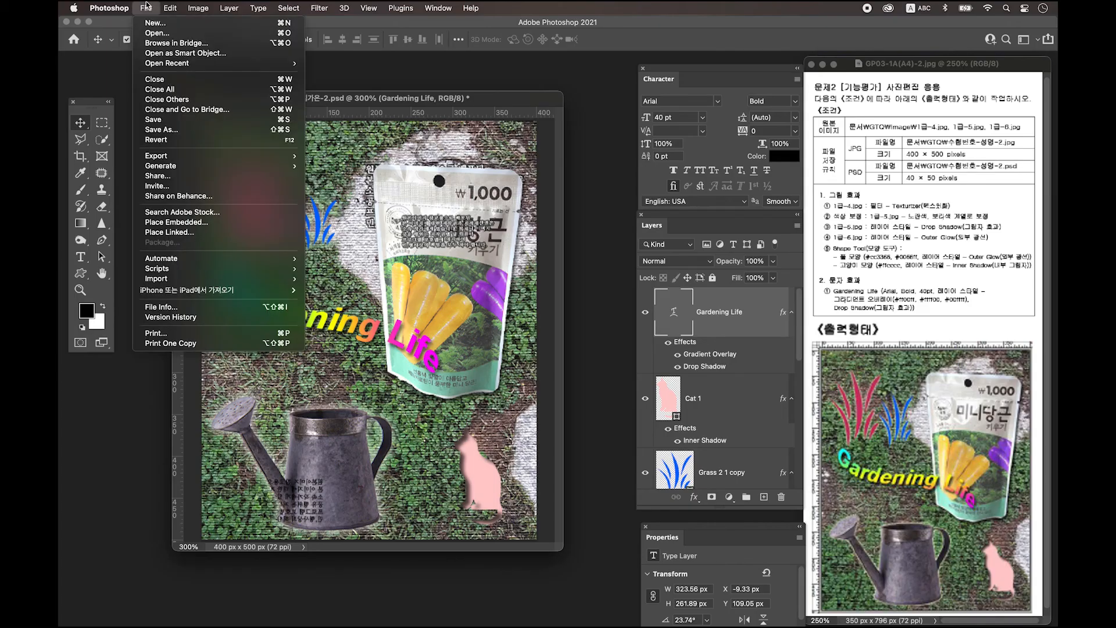
{"action": "left_click", "coordinate": [188, 135]}
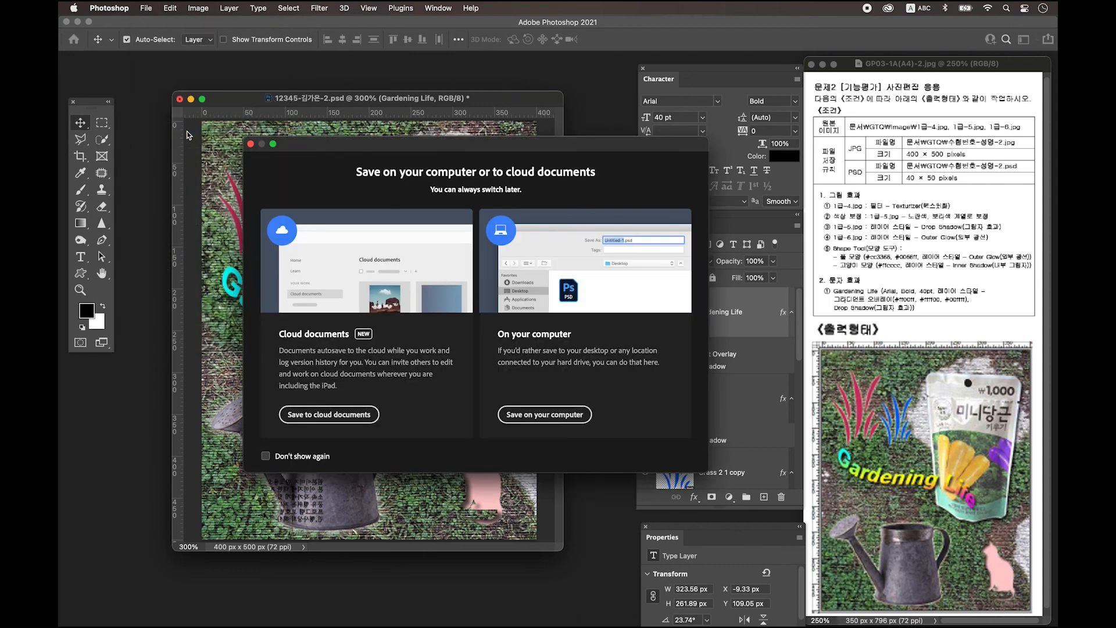
{"action": "left_click", "coordinate": [544, 414]}
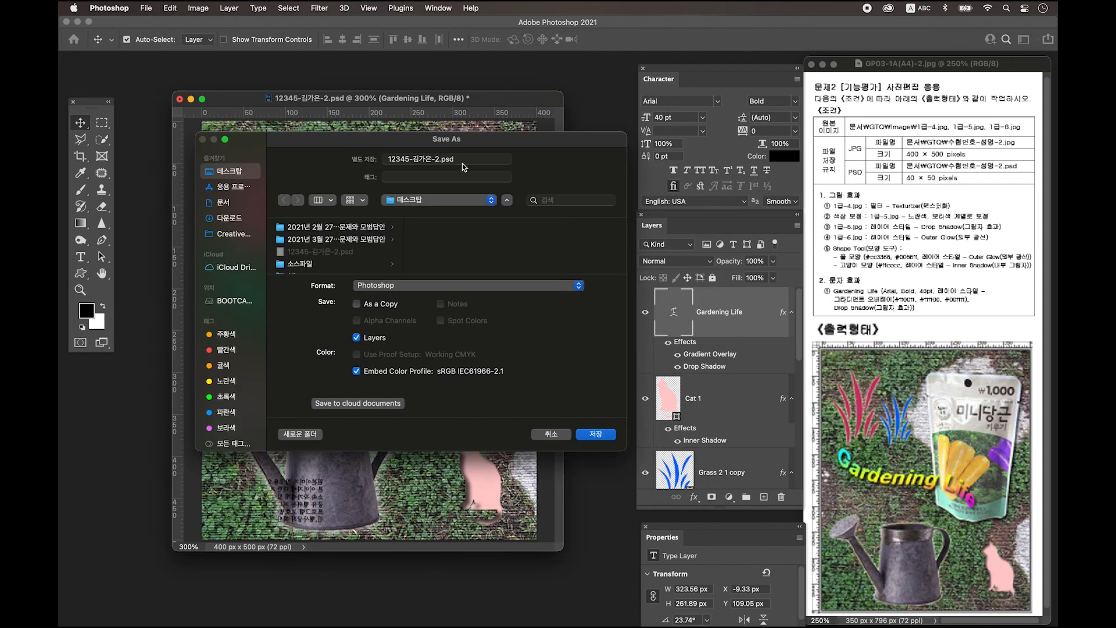
{"action": "left_click", "coordinate": [427, 284]}
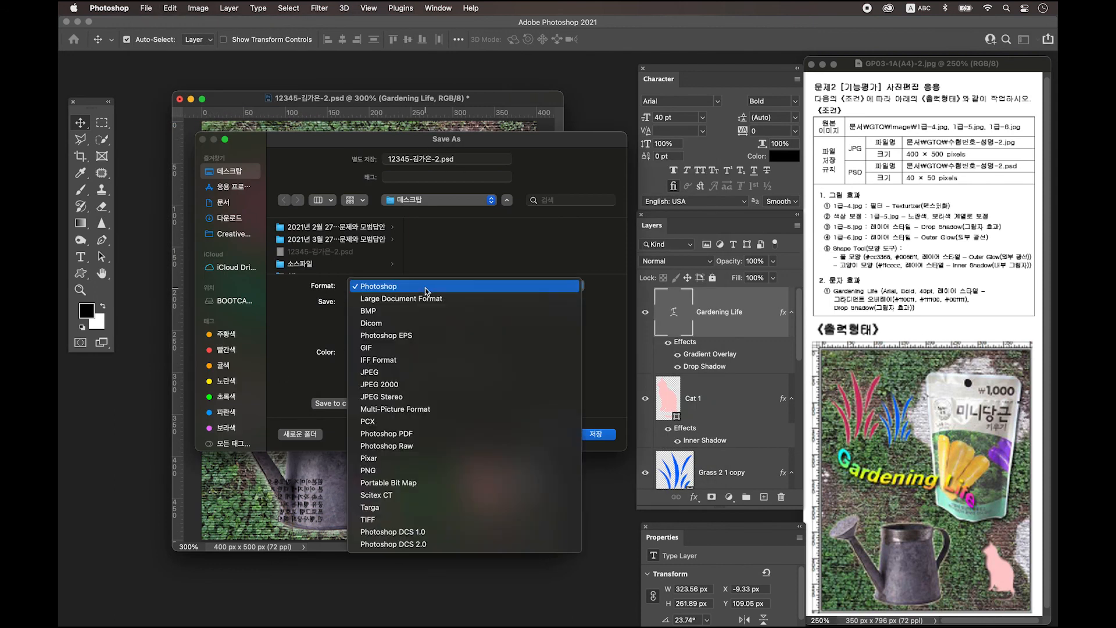
{"action": "left_click", "coordinate": [421, 376]}
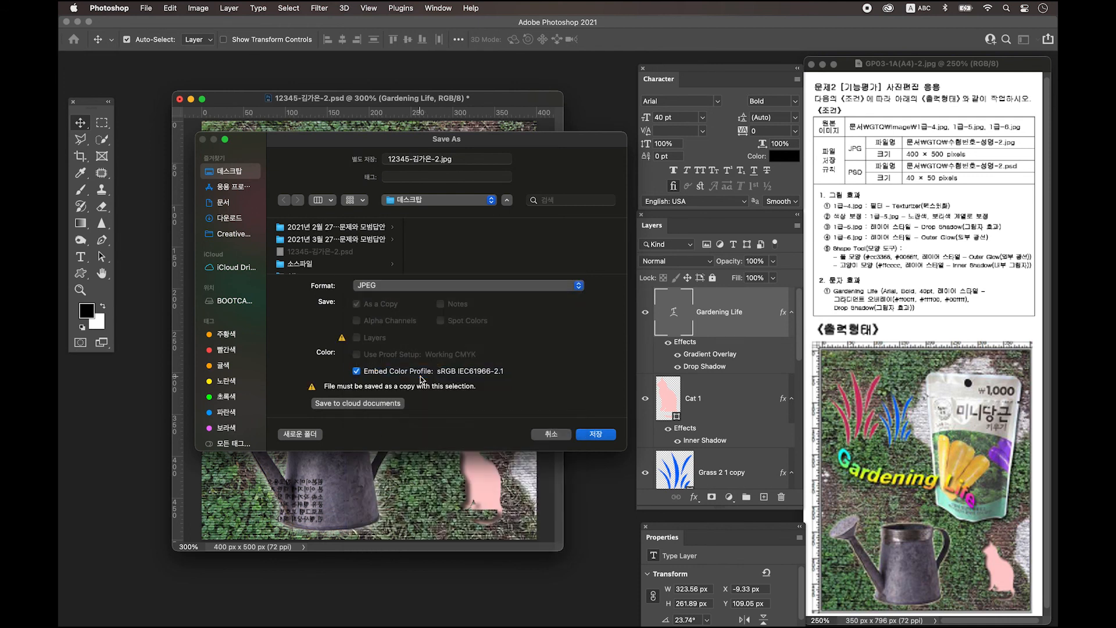
{"action": "left_click", "coordinate": [596, 434]}
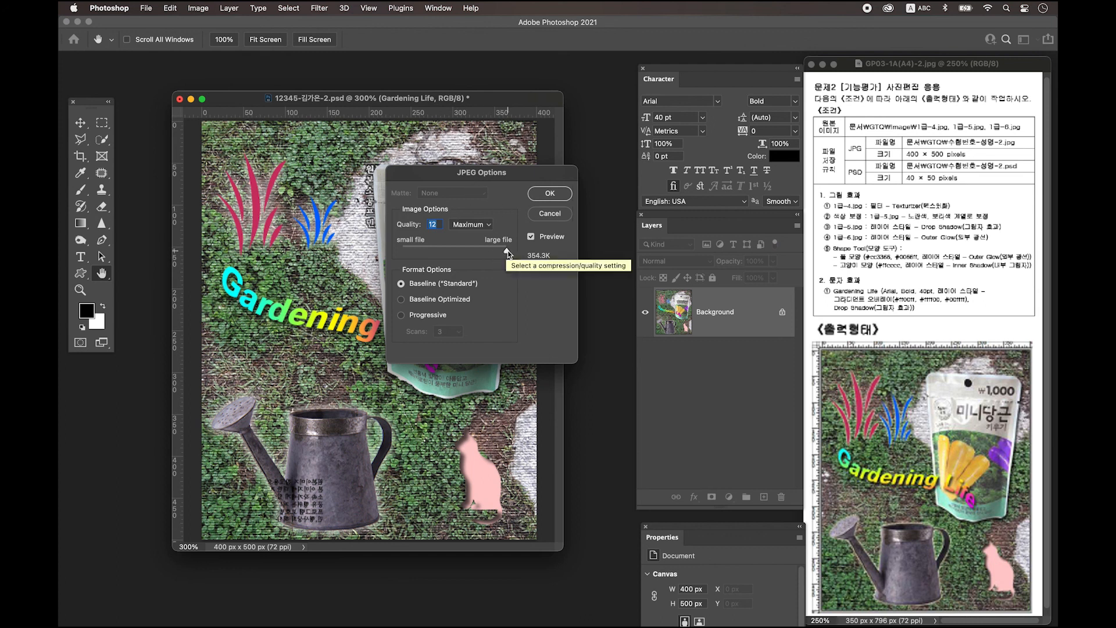
{"action": "left_click", "coordinate": [550, 194]}
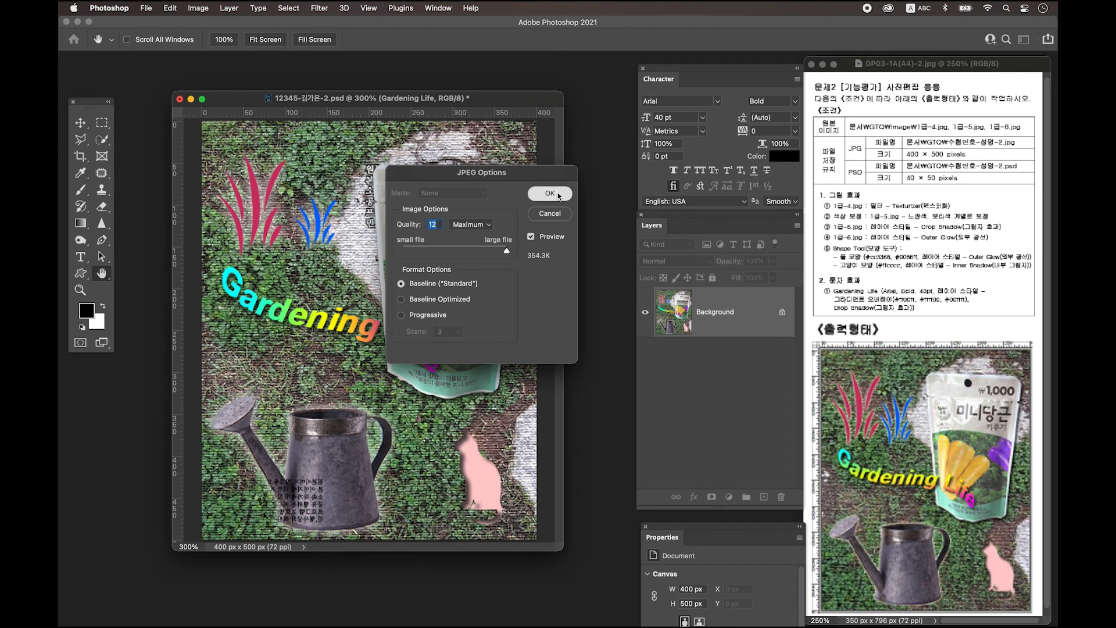
Resize the image to 40 × 50 pixels
{"action": "left_click", "coordinate": [198, 8]}
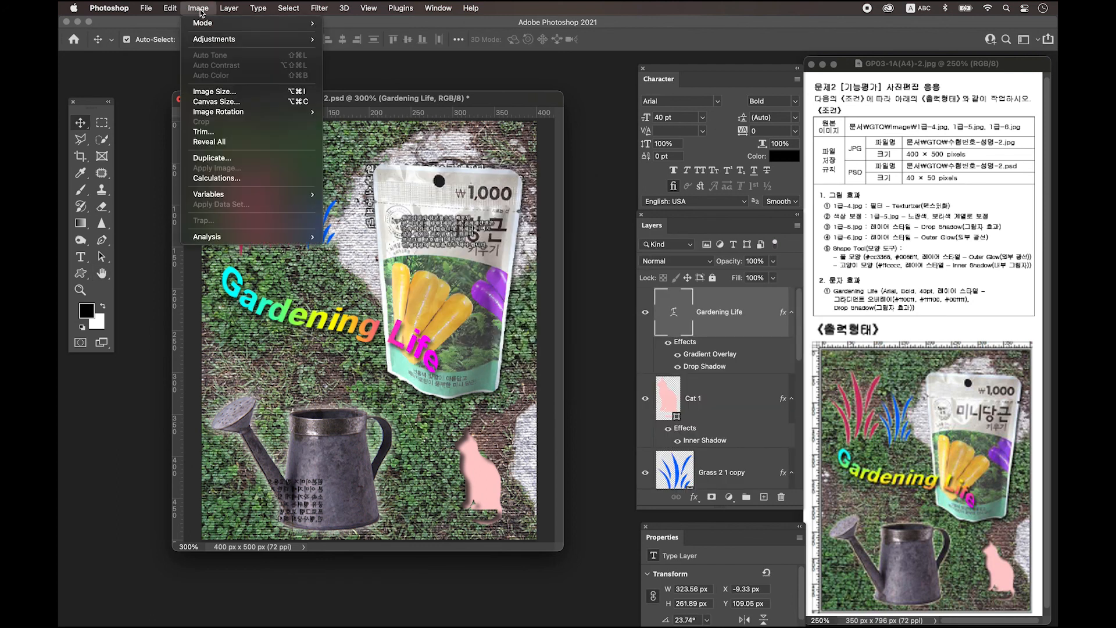
{"action": "left_click", "coordinate": [214, 92]}
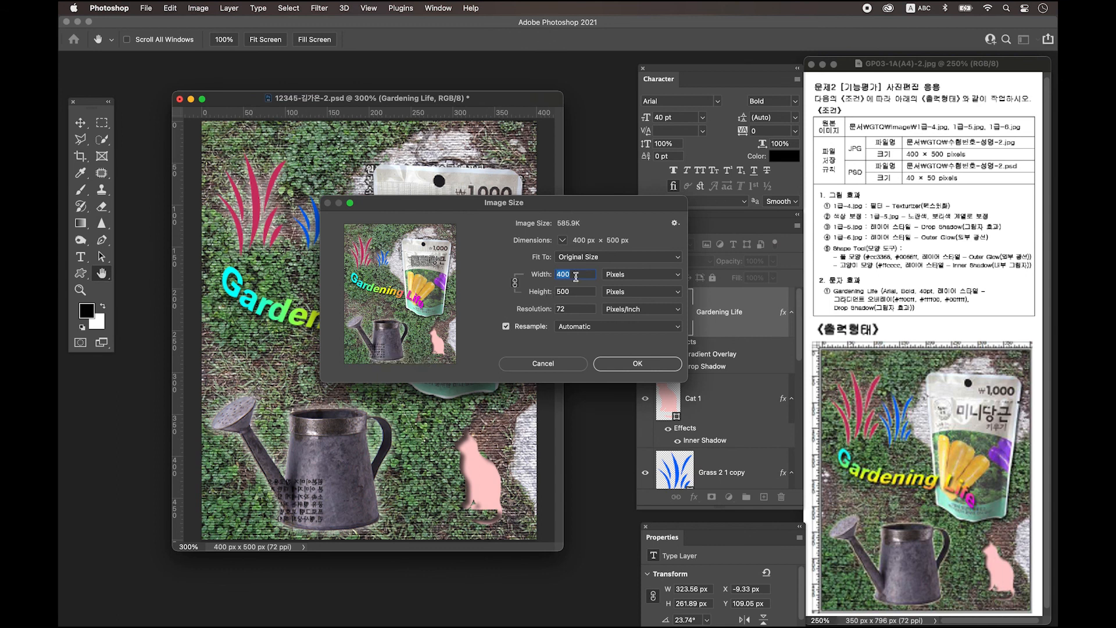
{"action": "type", "text": "40"}
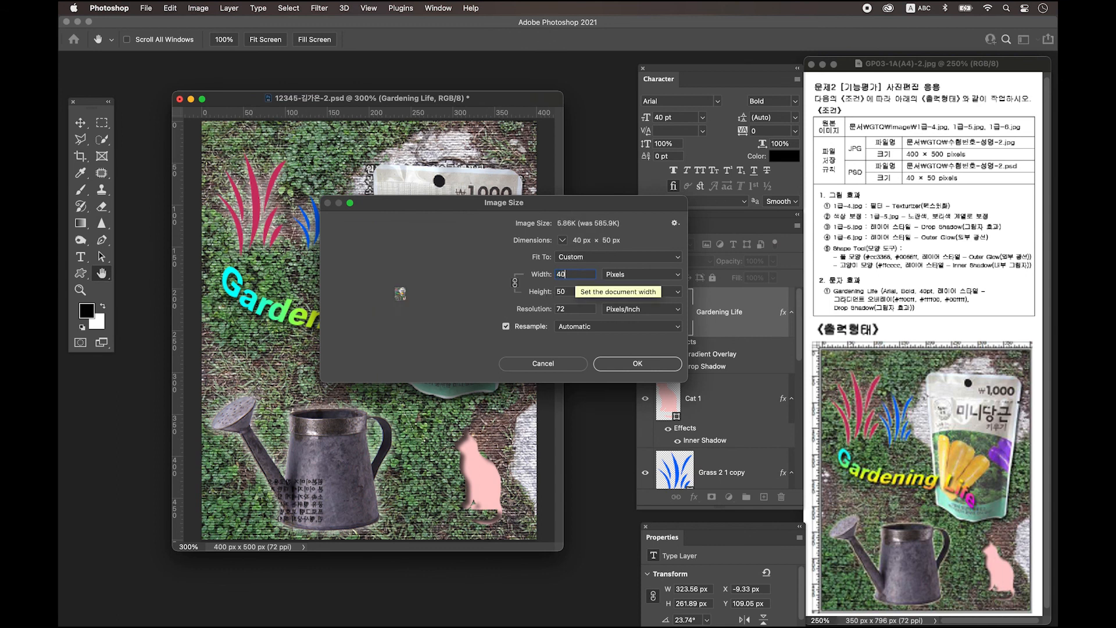
{"action": "left_click", "coordinate": [630, 365]}
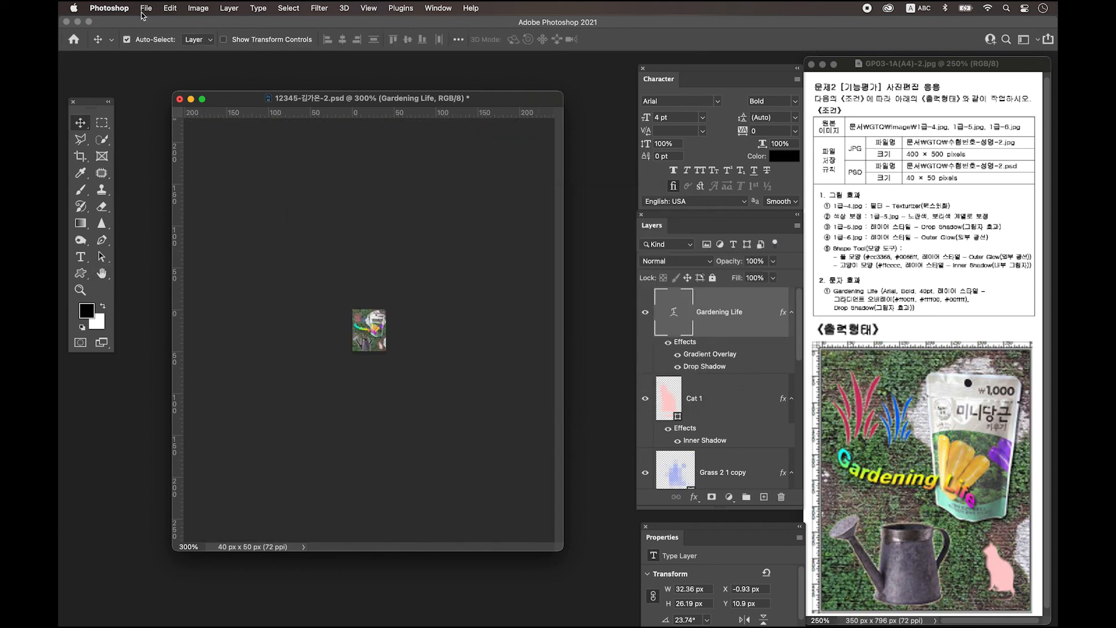
Save the resized image as a Photoshop PSD, replacing the existing file
{"action": "left_click", "coordinate": [146, 8]}
{"action": "left_click", "coordinate": [204, 130]}
{"action": "left_click", "coordinate": [529, 415]}
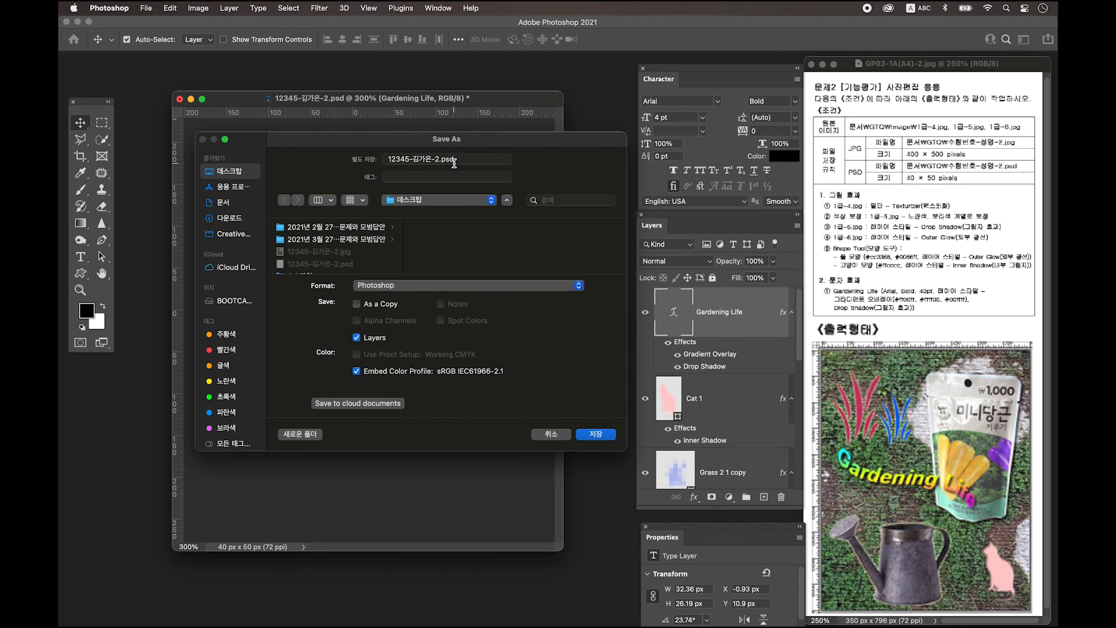
{"action": "left_click", "coordinate": [596, 434]}
{"action": "left_click", "coordinate": [458, 339]}
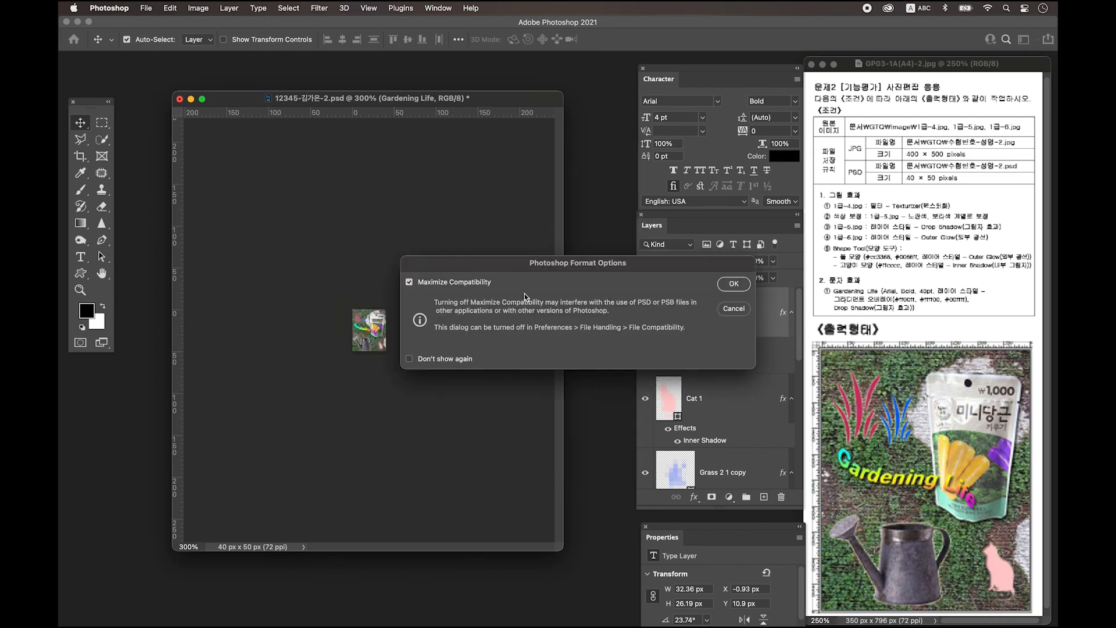